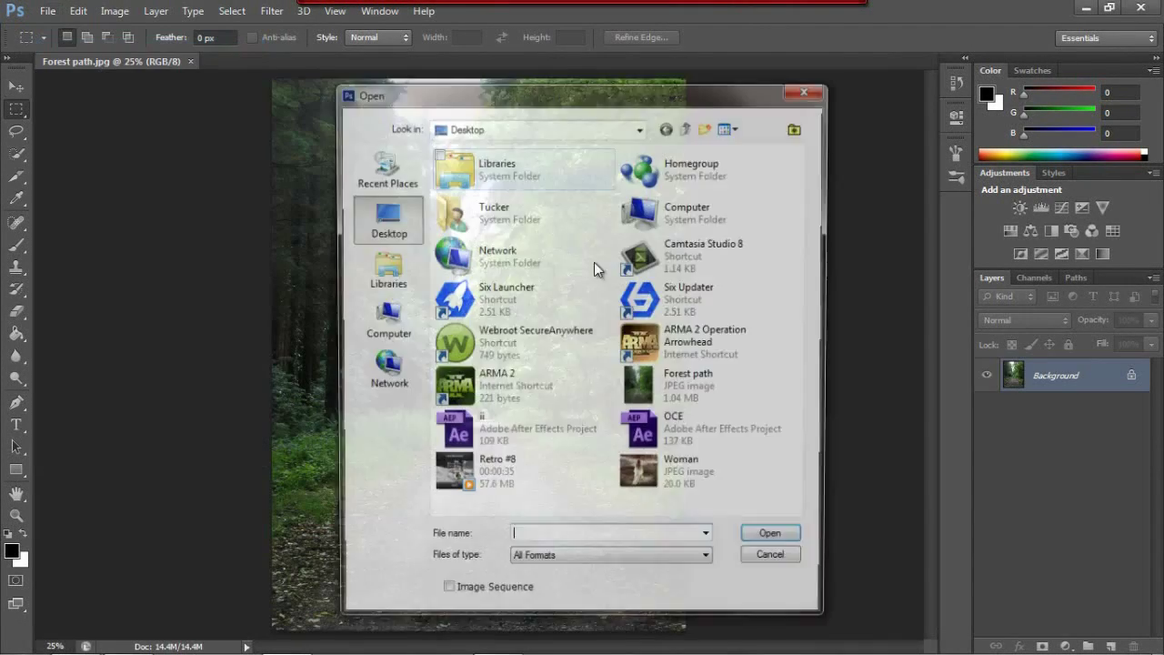
Select the Pen tool and place the first anchor on the woman's hair edge.
scroll(50, 600, up, 5)
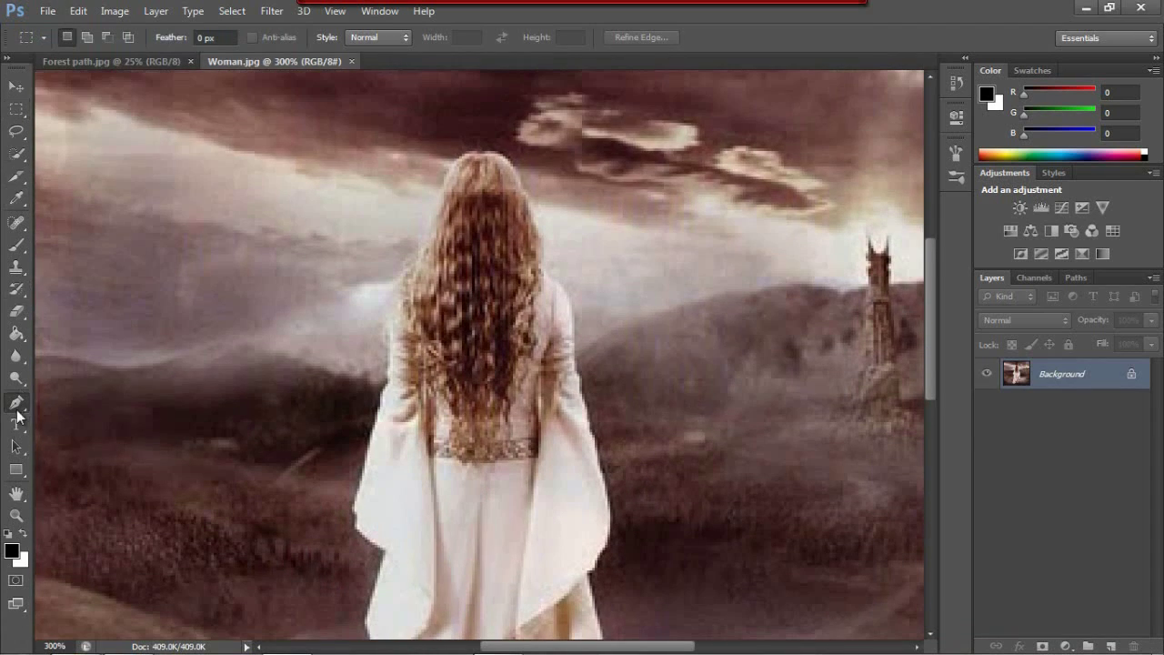
click(16, 403)
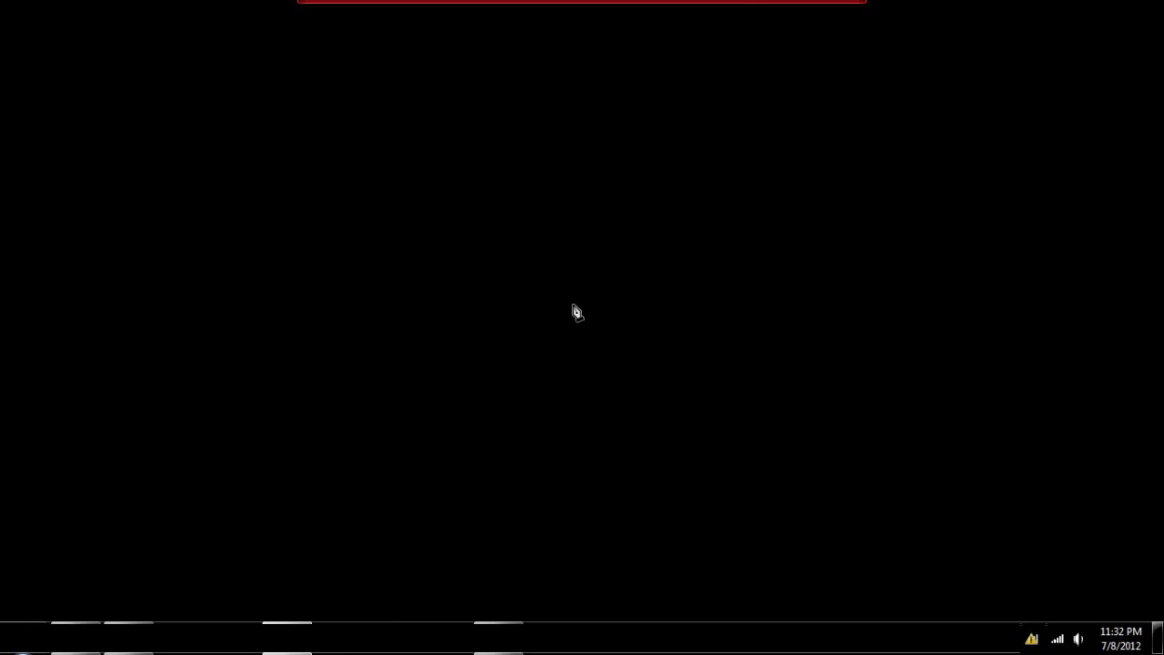
click(573, 313)
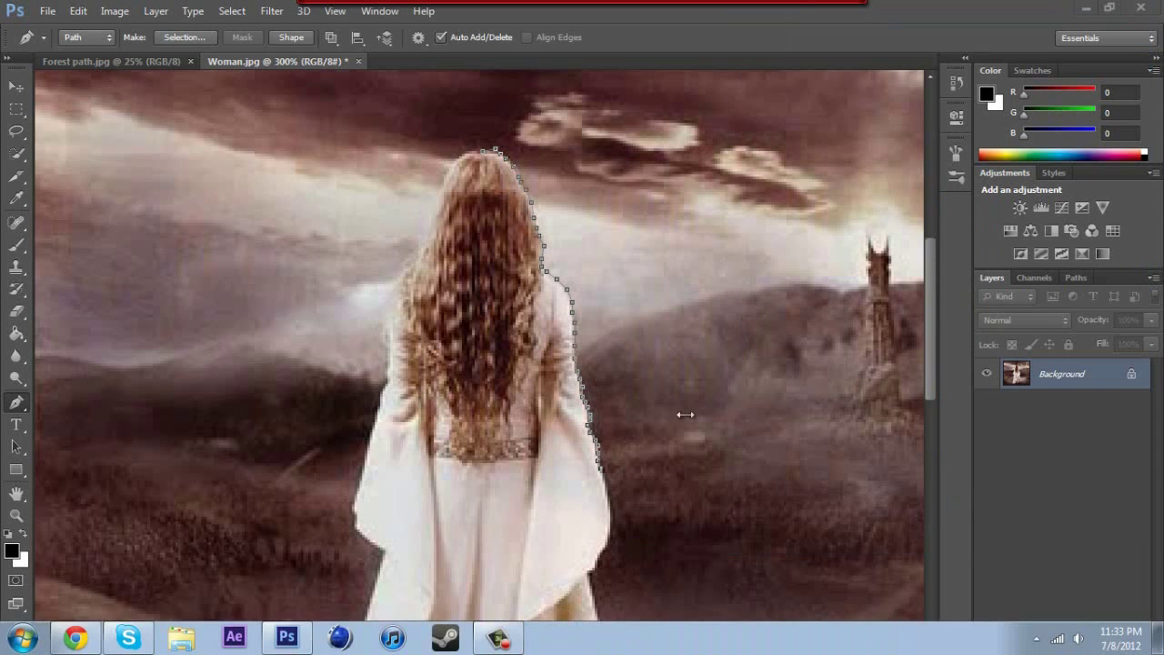
Continue the pen path down the dress edge, around the hem and back up toward the head.
click(609, 501)
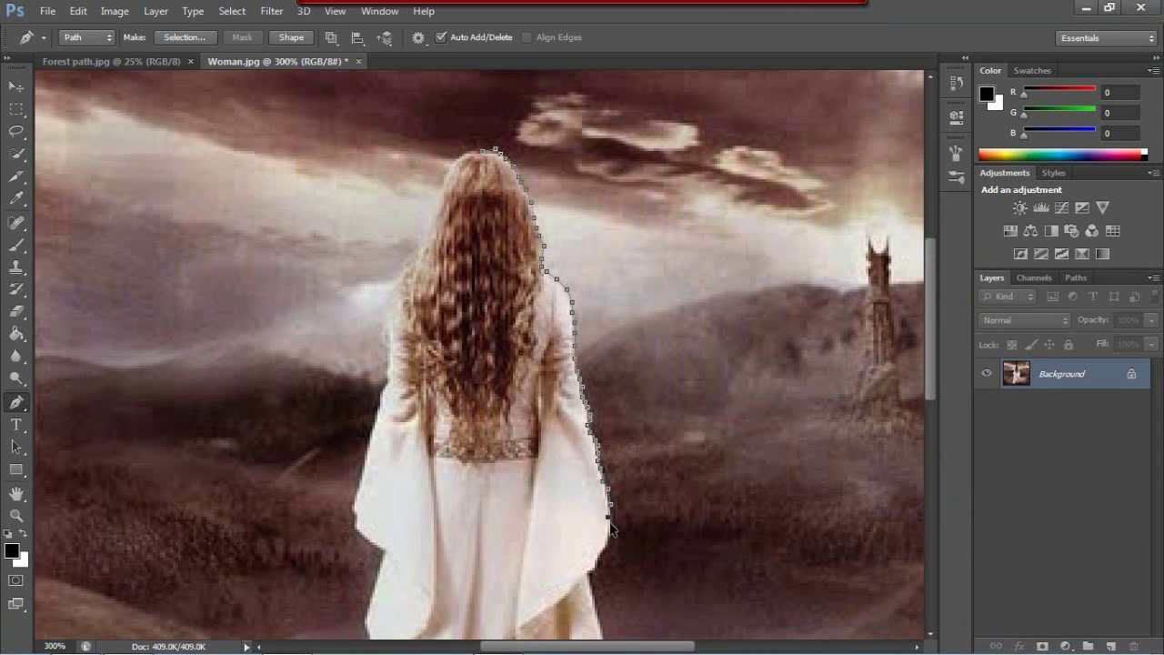
scroll(596, 473, down, 3)
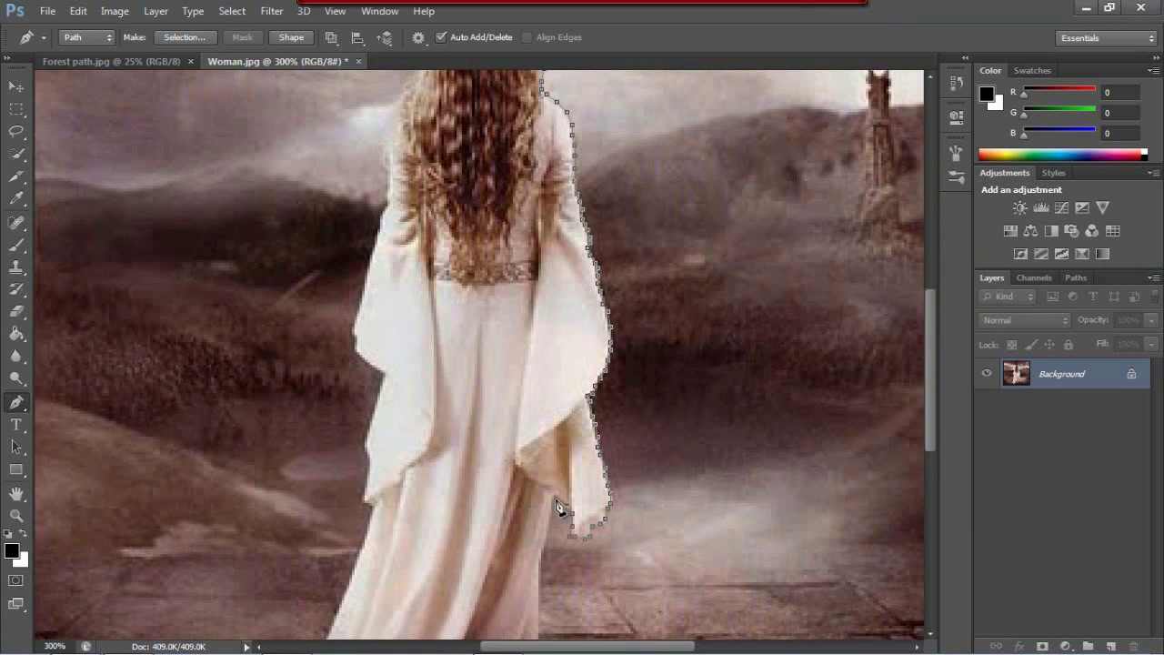
scroll(540, 621, down, 2)
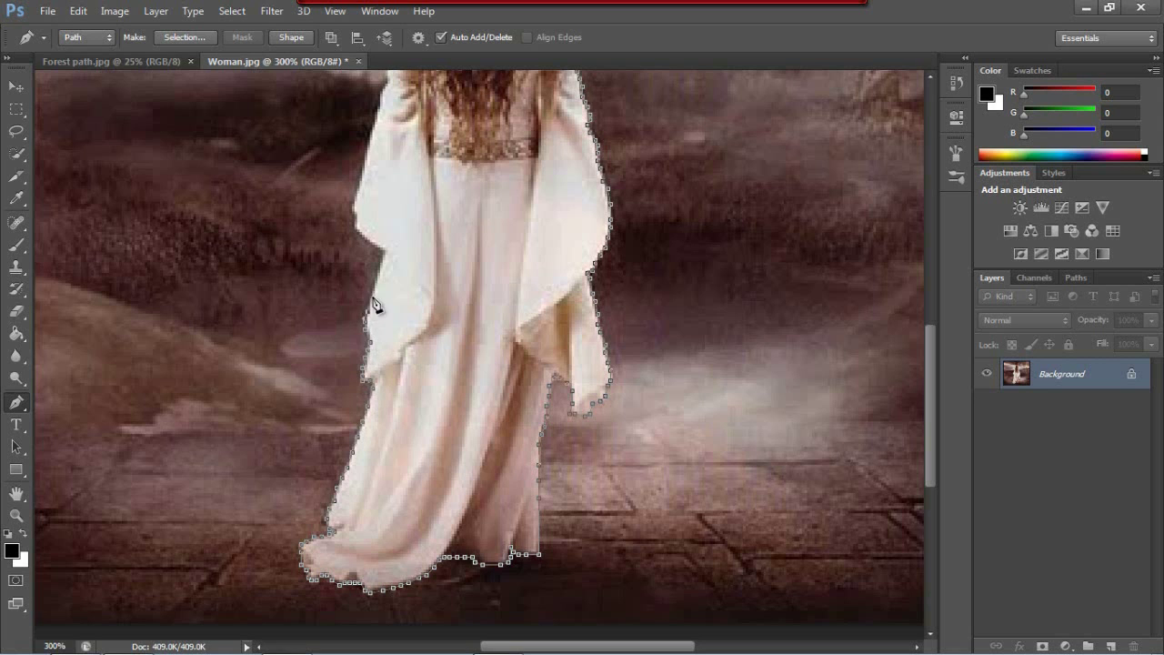
drag(362, 233, 355, 485)
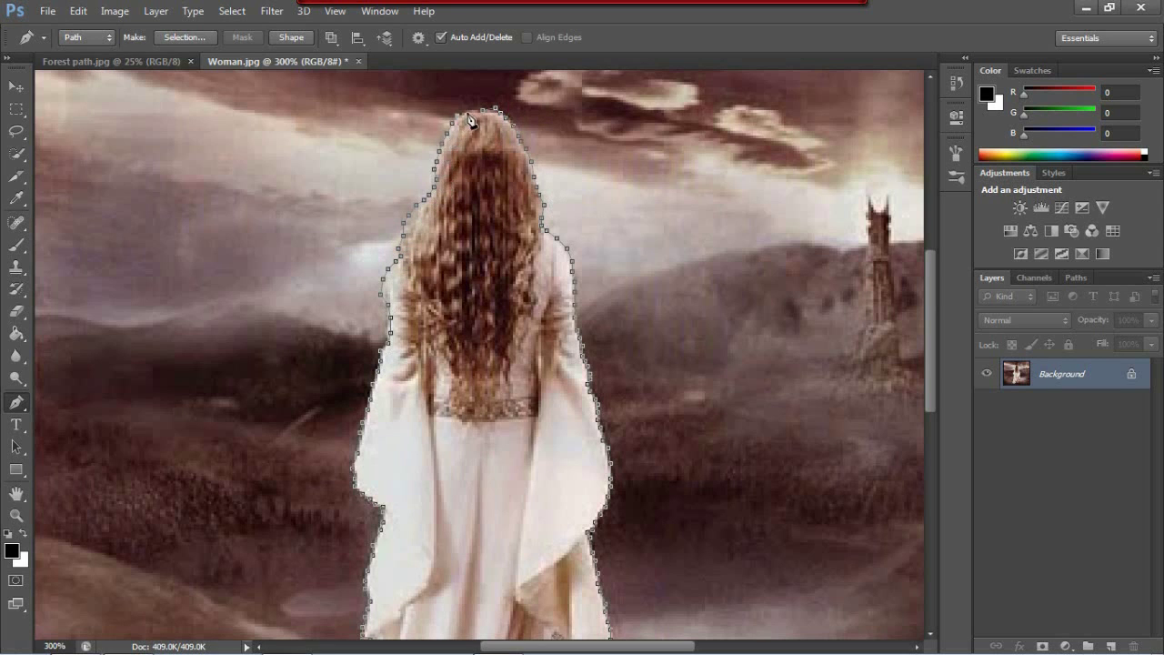
Turn the woman's path into a selection and unlock the background as Layer 0.
key(ctrl+Return)
key(v)
click(453, 299)
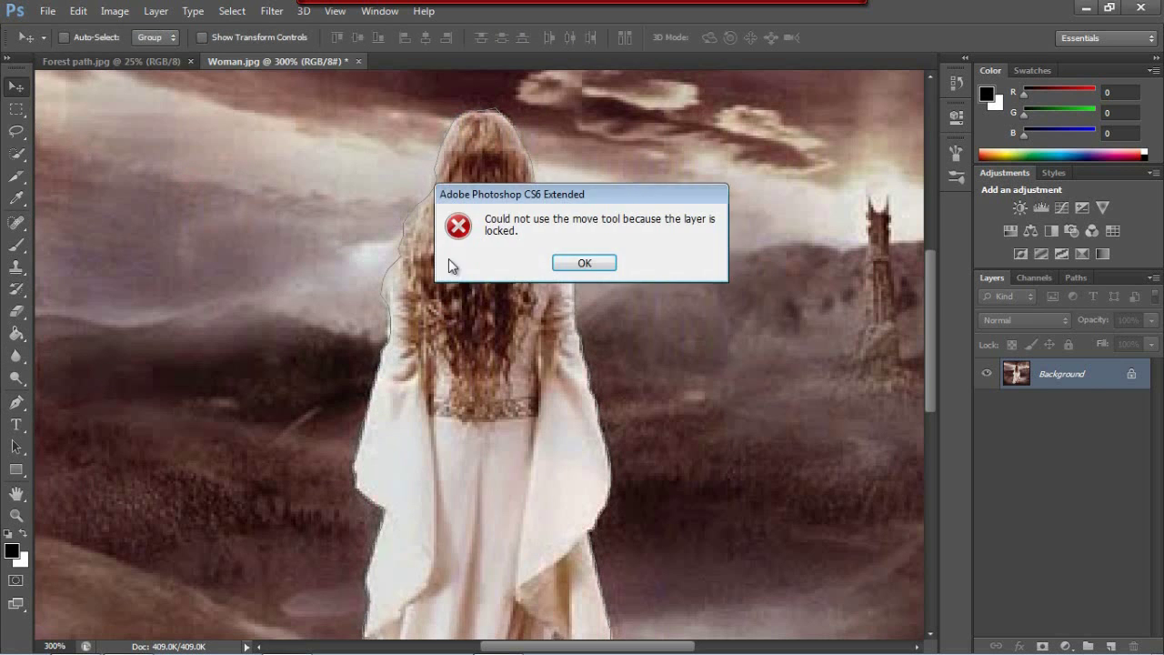
key(Return)
click(724, 201)
Check the options menu for the traced path with the Pen tool.
key(p)
right_click(462, 256)
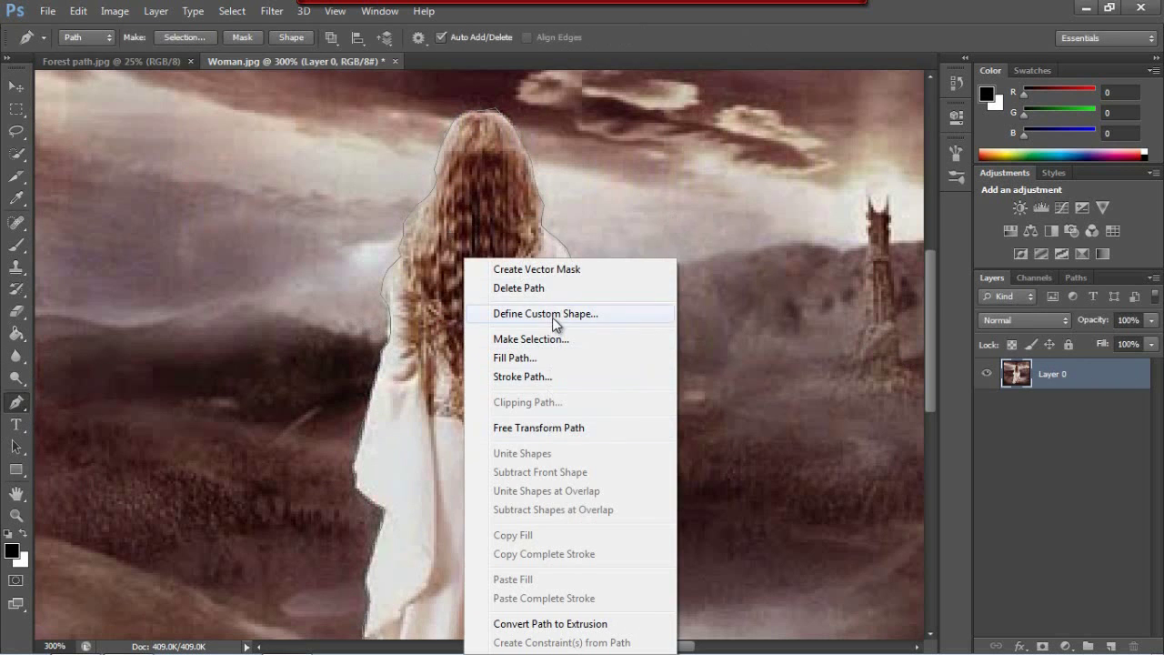
key(Escape)
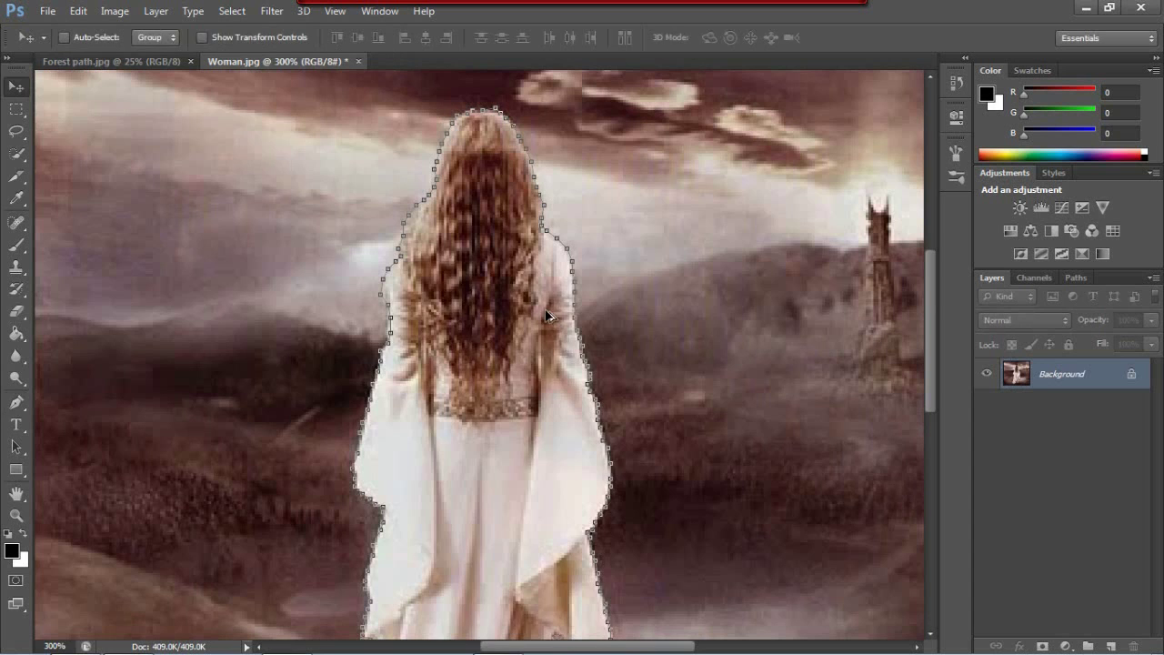
right_click(435, 258)
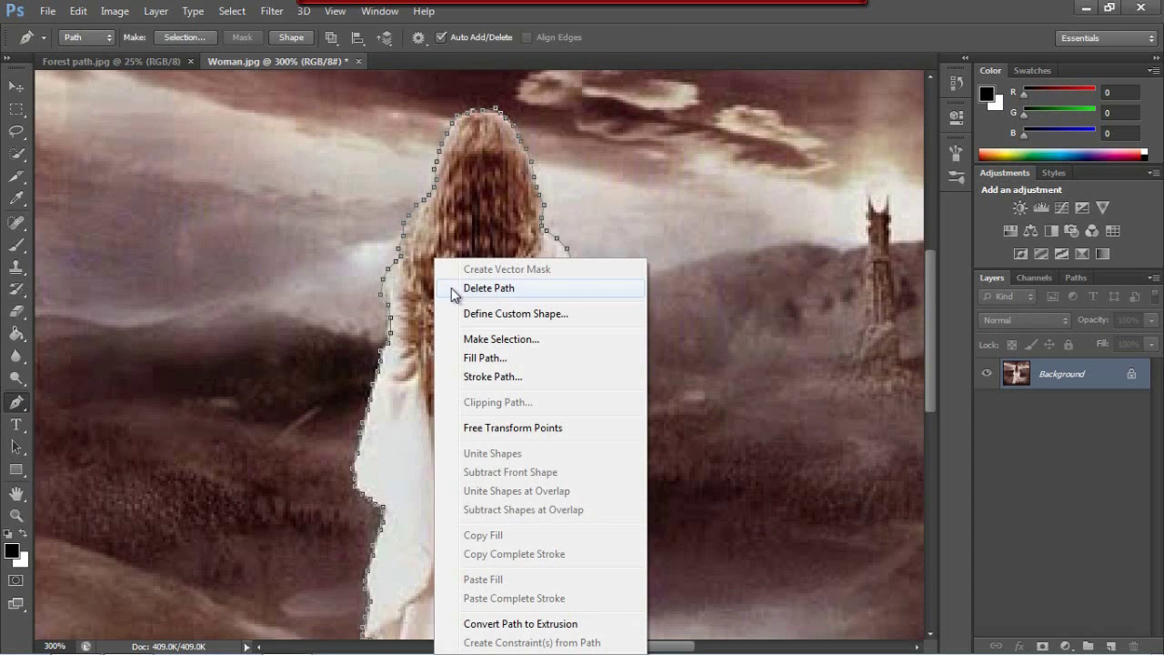
key(Escape)
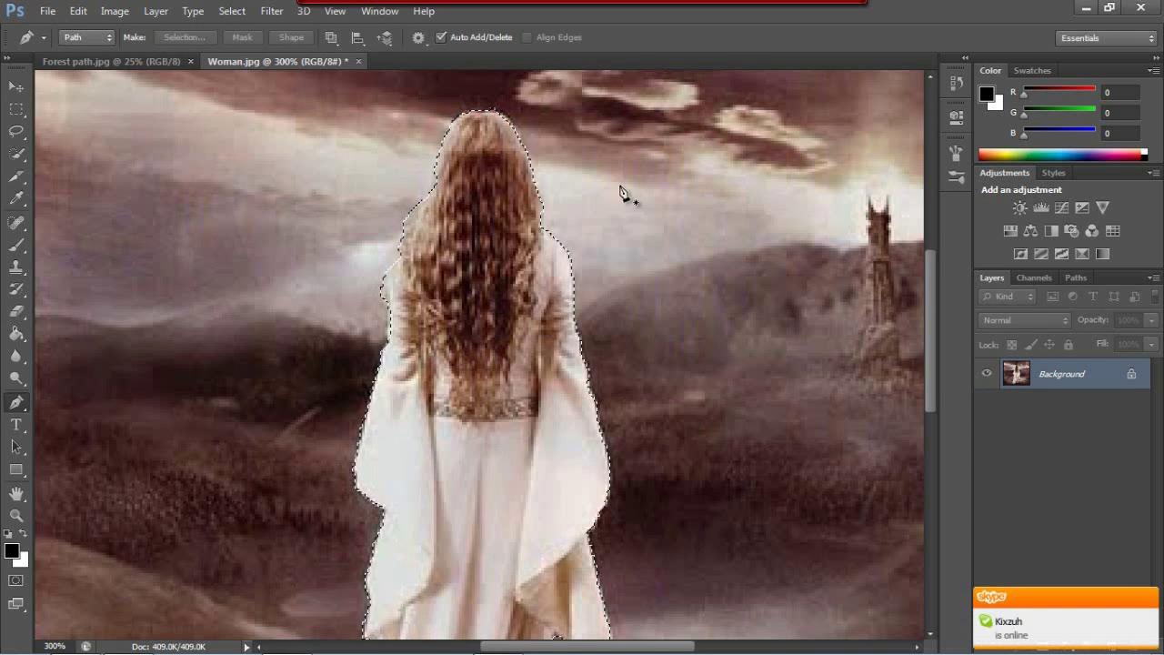
Drag the cut-out woman into Forest path.jpg and scale her down onto the path.
key(v)
click(73, 61)
mouse_move(109, 64)
mouse_down()
mouse_move(494, 478)
mouse_move(608, 215)
mouse_up()
key(ctrl+t)
key(Return)
mouse_move(561, 267)
mouse_down()
mouse_move(514, 333)
mouse_move(512, 421)
mouse_up()
key(ctrl+t)
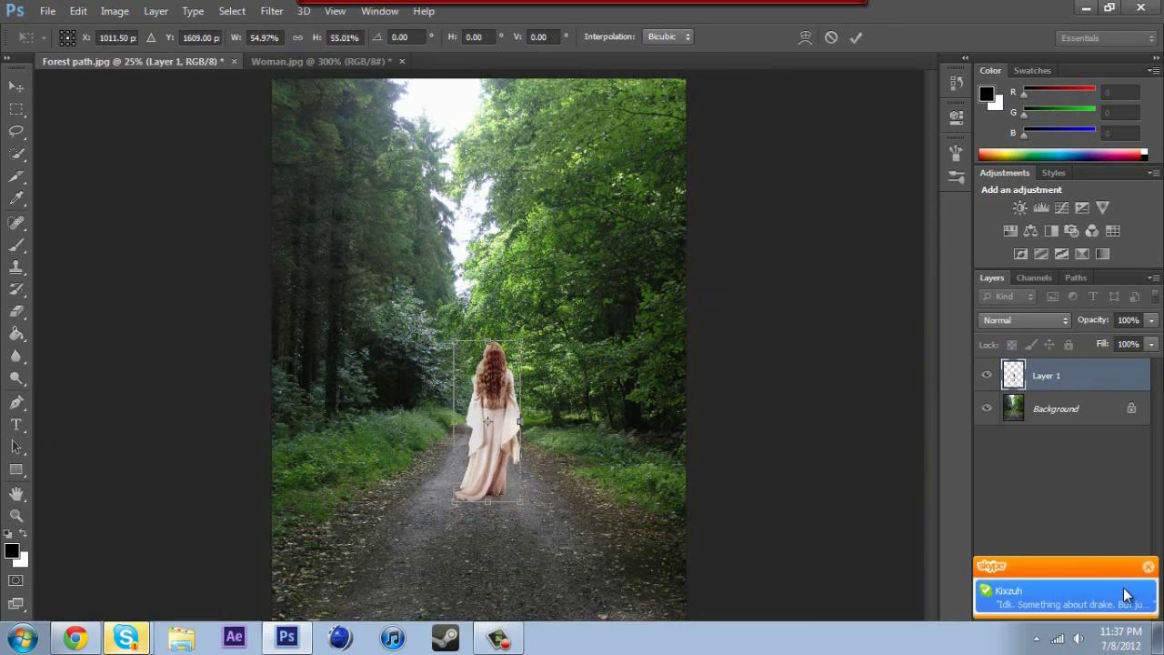
Commit the woman's new size and unlock the forest background as Layer 0.
key(Return)
key(b)
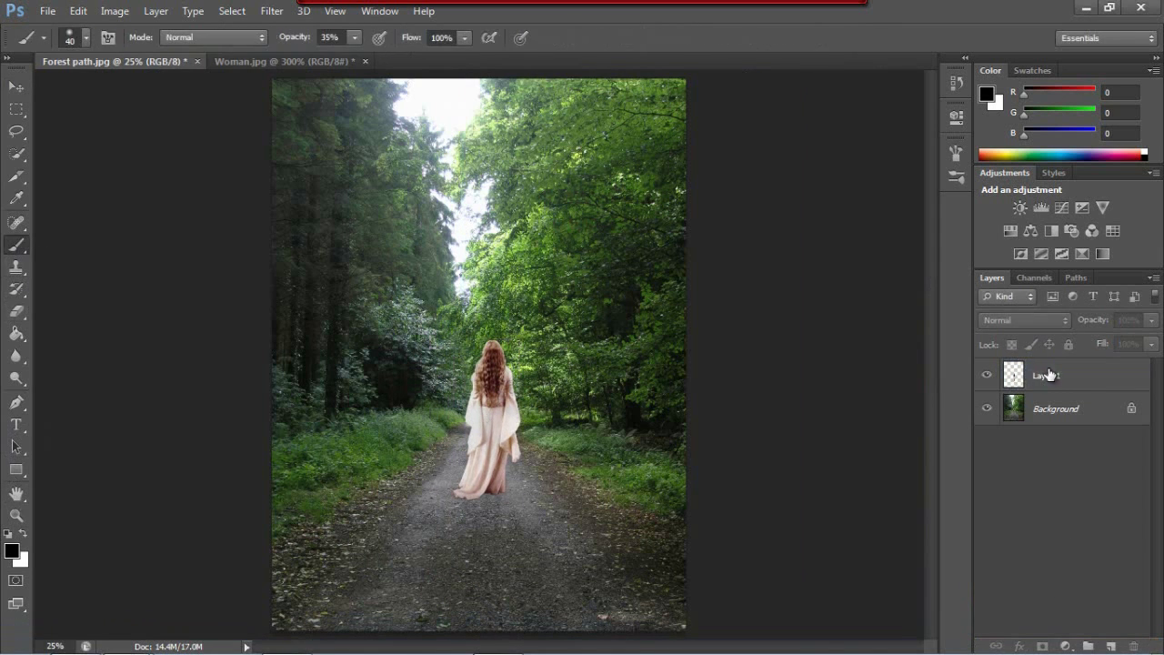
double_click(1056, 409)
key(Return)
right_click(1046, 408)
key(Escape)
Set a 79 px brush at 79% opacity and choose Layer 1.
click(85, 37)
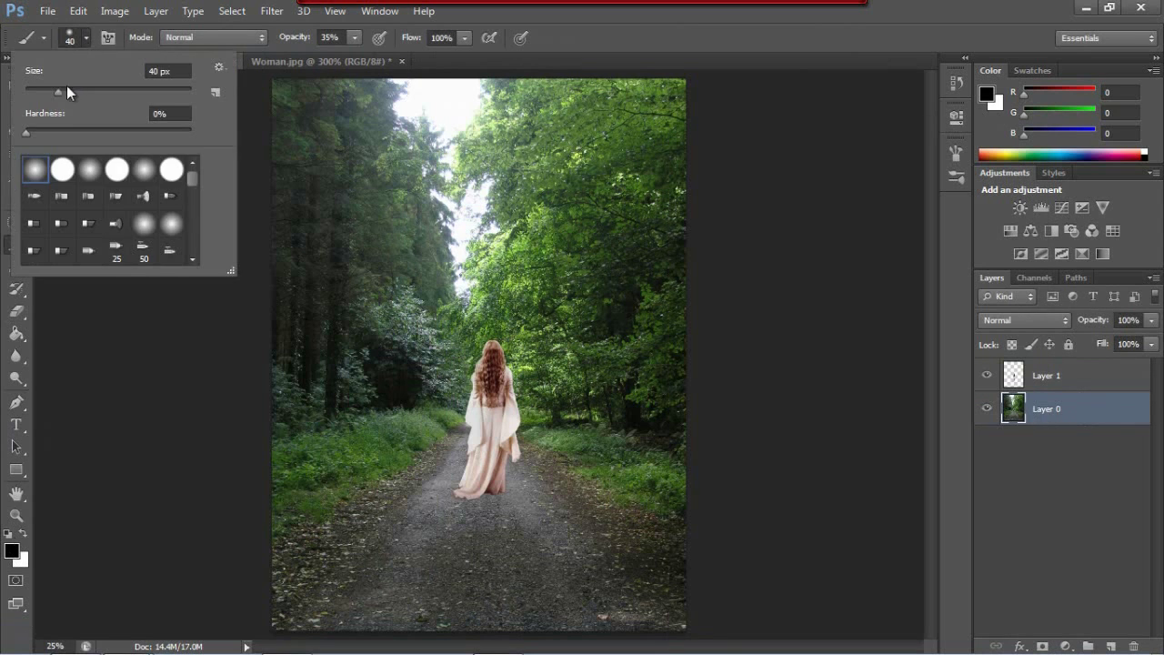
drag(69, 95, 95, 95)
click(85, 38)
click(1046, 375)
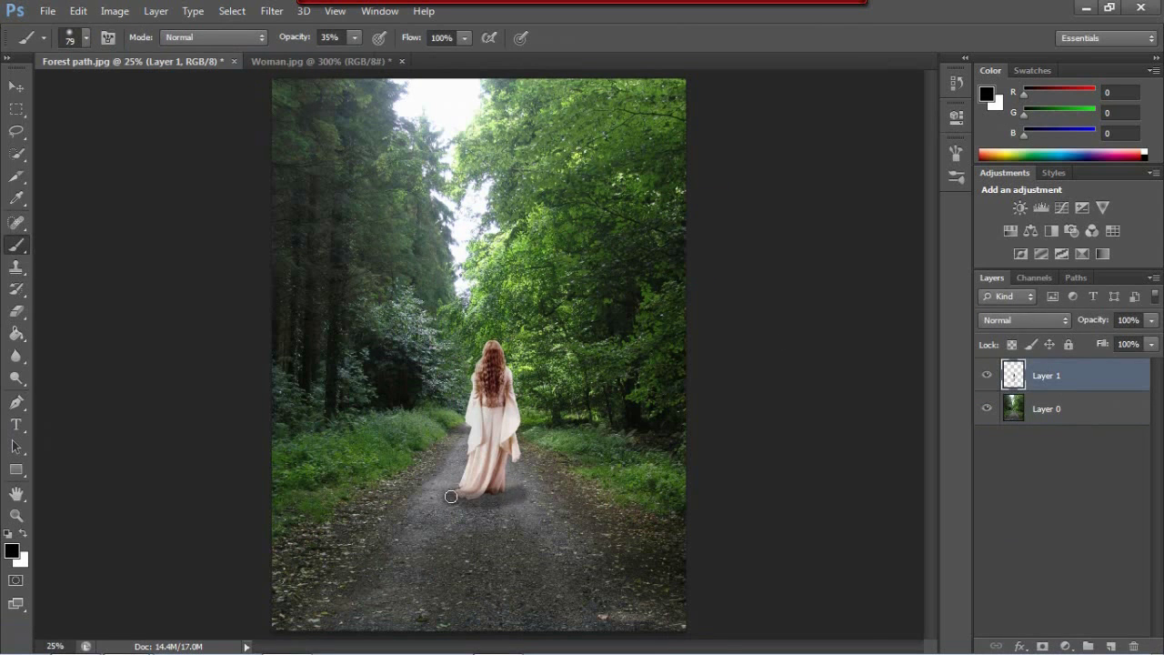
key(7)
key(9)
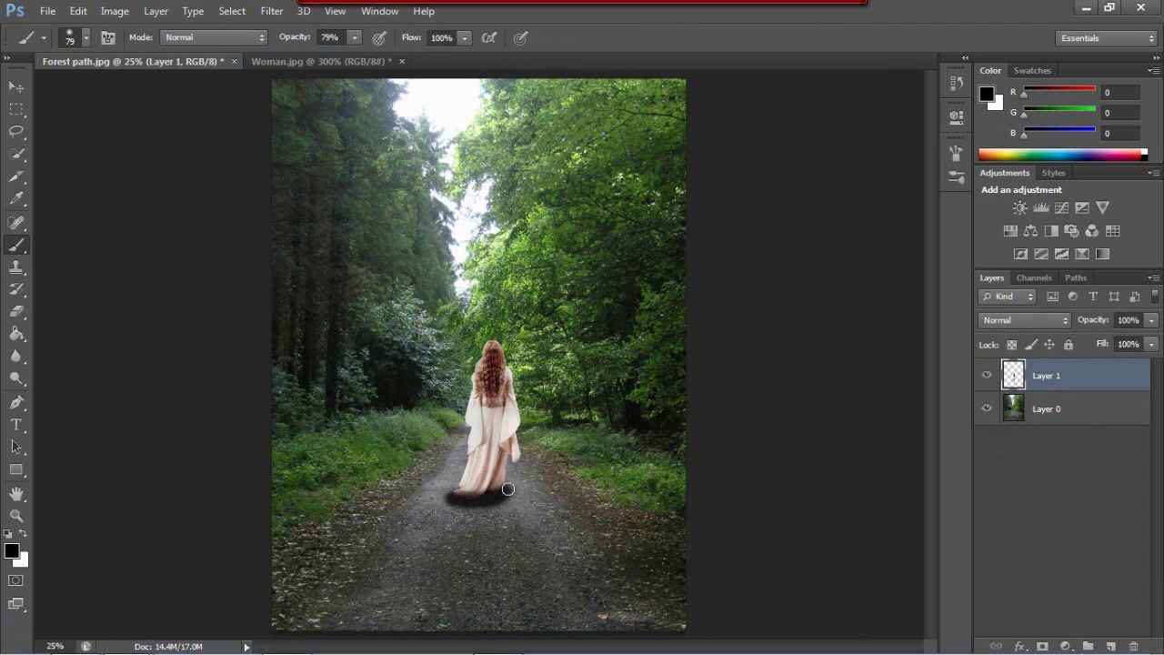
Set the Eraser to 91 px and undo the shadow painted on Layer 1.
key(e)
click(85, 38)
drag(96, 95, 106, 94)
key(Return)
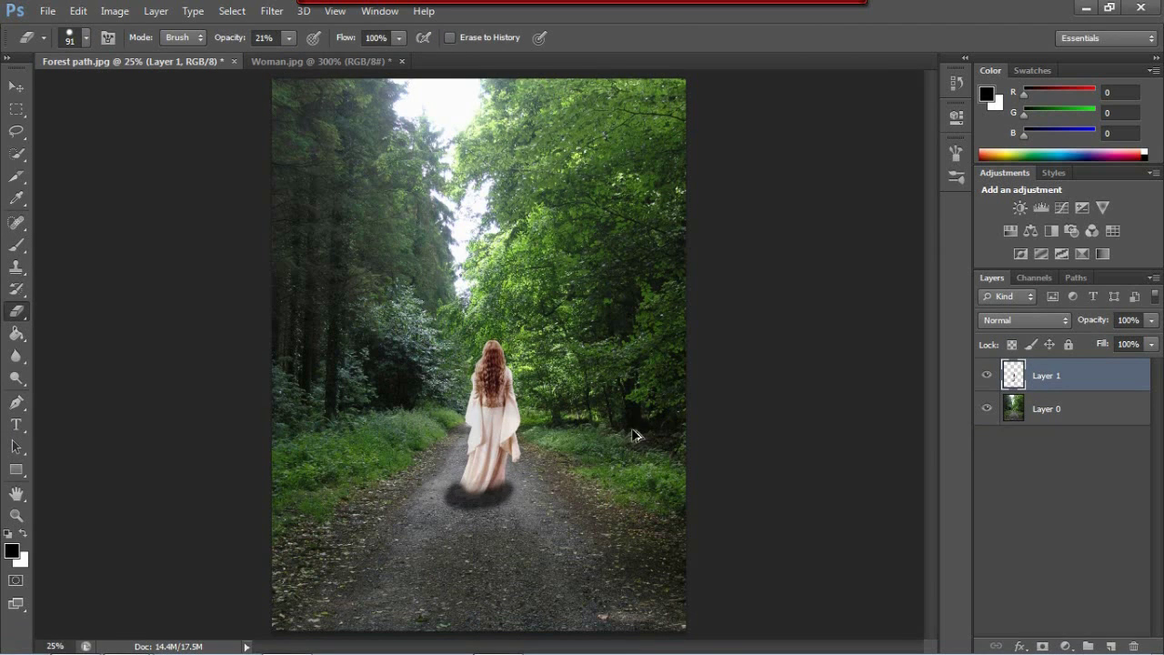
scroll(488, 478, up, 5)
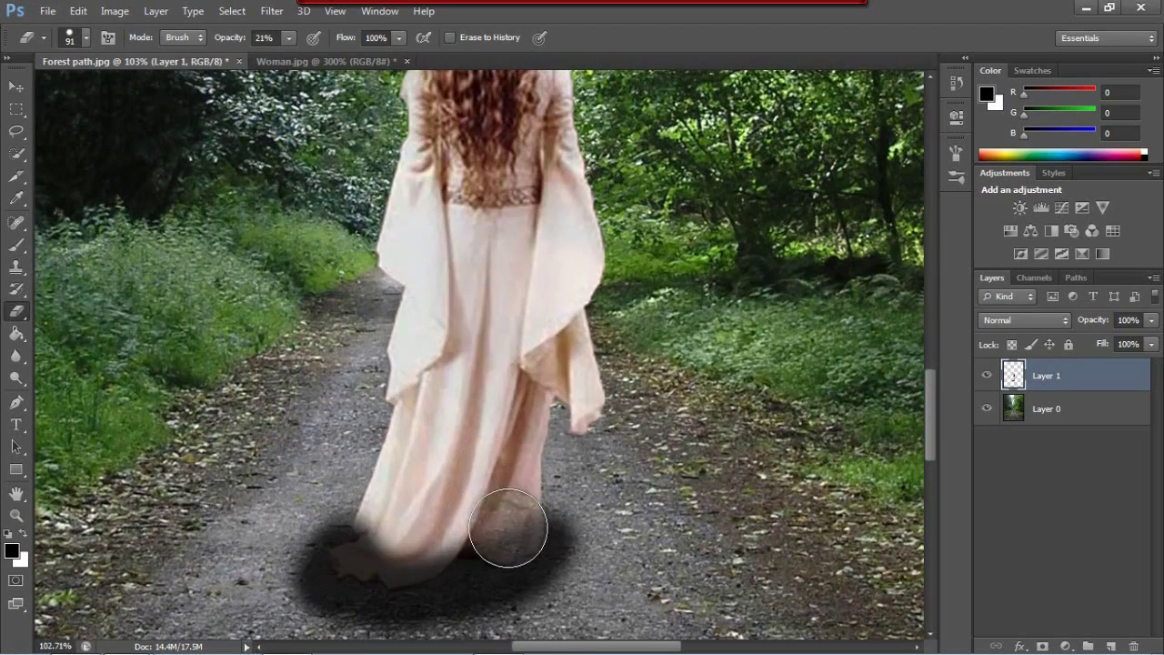
key(ctrl+z)
On a new Layer 2, paint a soft black shadow beneath the dress.
key(ctrl+shift+alt+n)
key(b)
mouse_move(546, 582)
mouse_down()
mouse_move(398, 597)
mouse_move(429, 577)
mouse_move(545, 573)
mouse_move(333, 546)
mouse_up()
key(e)
scroll(334, 546, down, 2)
key(ctrl+z)
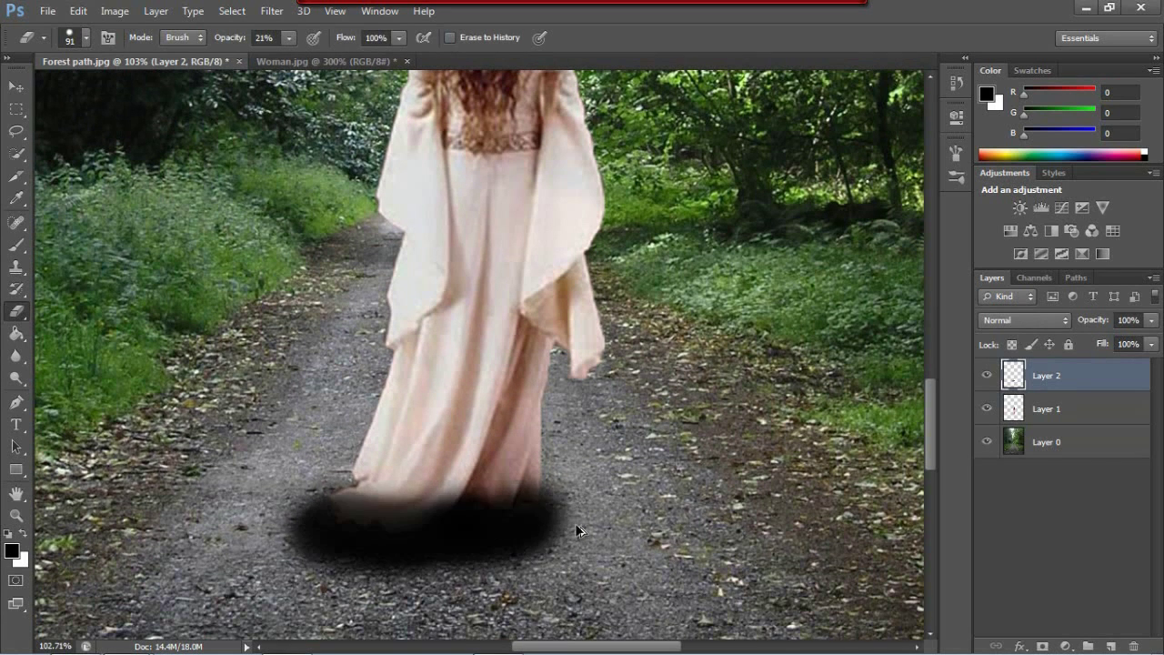
key(ctrl+z)
key(ctrl+z)
Fade the shadow with a 10% opacity Eraser at 15–18% flow.
key(1)
key(shift+1)
key(shift+5)
mouse_move(309, 532)
mouse_down()
mouse_move(364, 491)
mouse_move(385, 532)
mouse_up()
click(398, 38)
drag(401, 56, 405, 57)
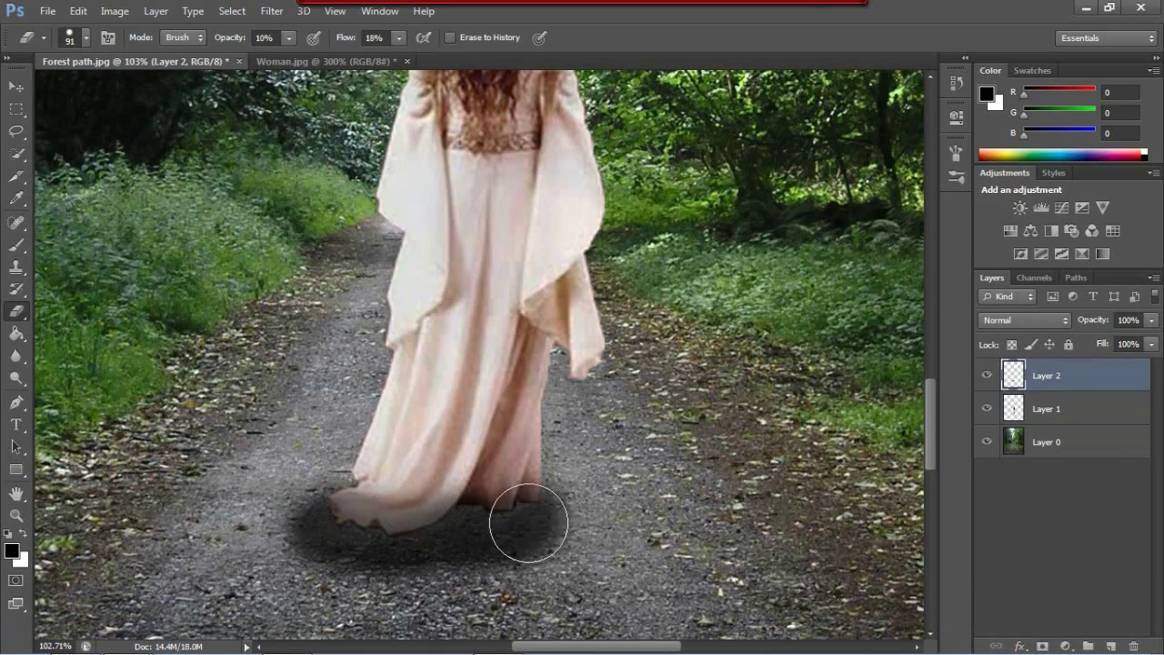
drag(524, 525, 337, 551)
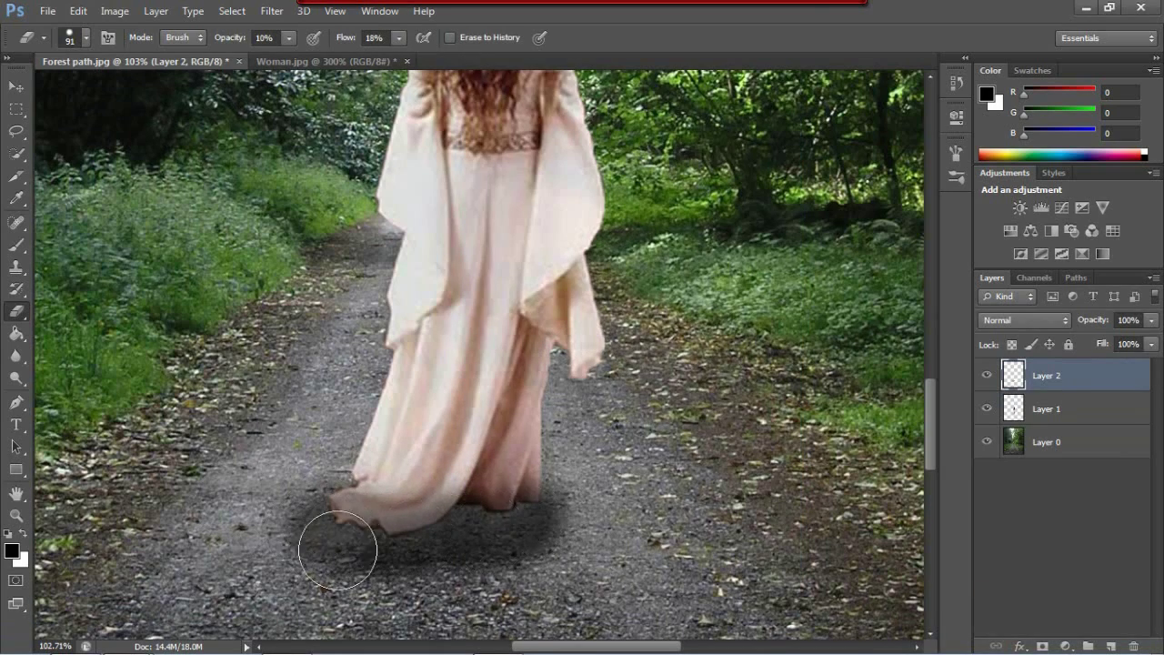
click(1040, 538)
key(ctrl+0)
Trim the shadow edges with a 22 px Eraser at 79% opacity and 29% flow.
scroll(492, 350, up, 5)
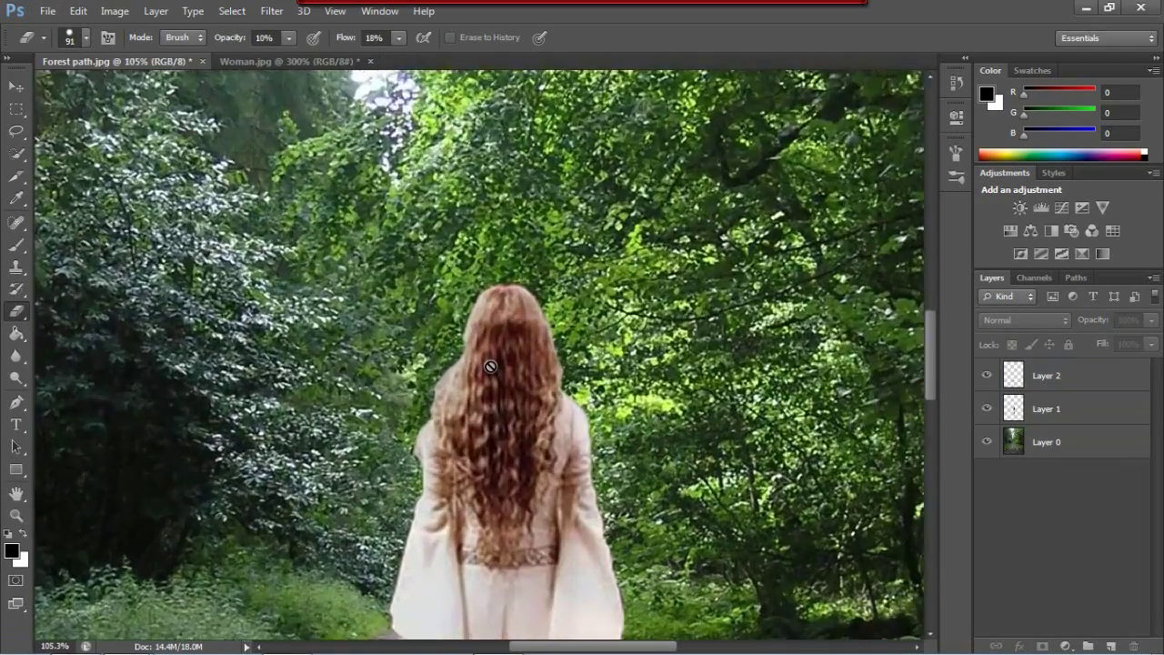
scroll(492, 350, down, 3)
click(87, 37)
drag(107, 89, 95, 89)
key(7)
key(9)
key(shift+0)
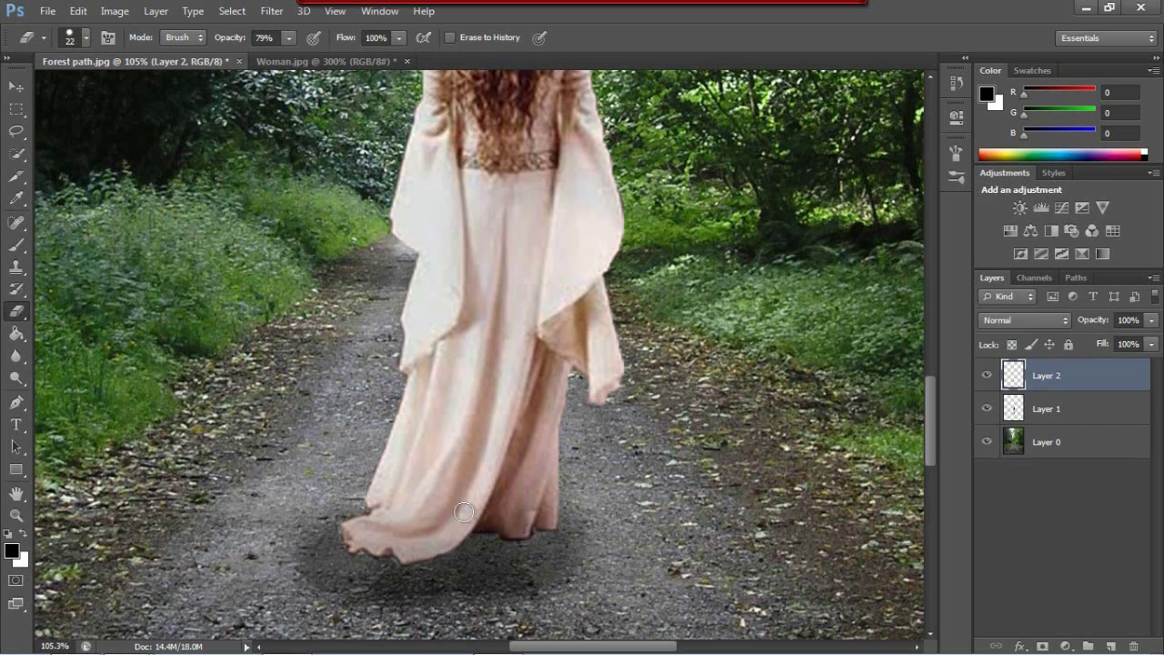
scroll(464, 512, down, 3)
key(shift+2)
key(shift+9)
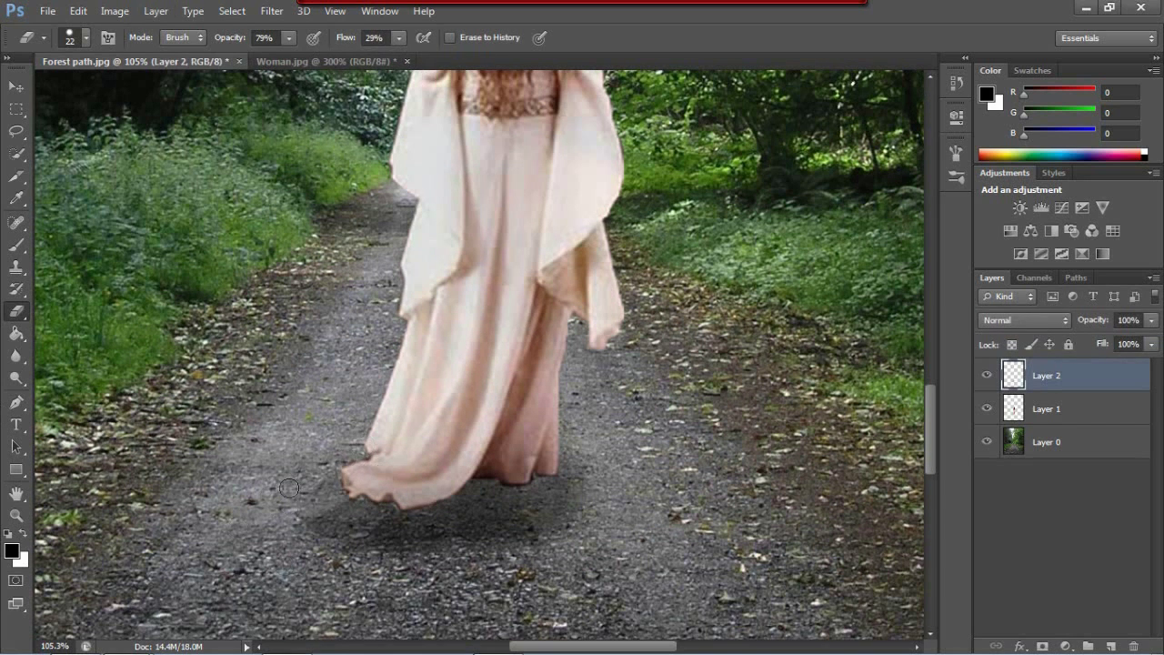
Select Layer 1 and Layer 2 and move the woman and shadow slightly lower.
click(1047, 544)
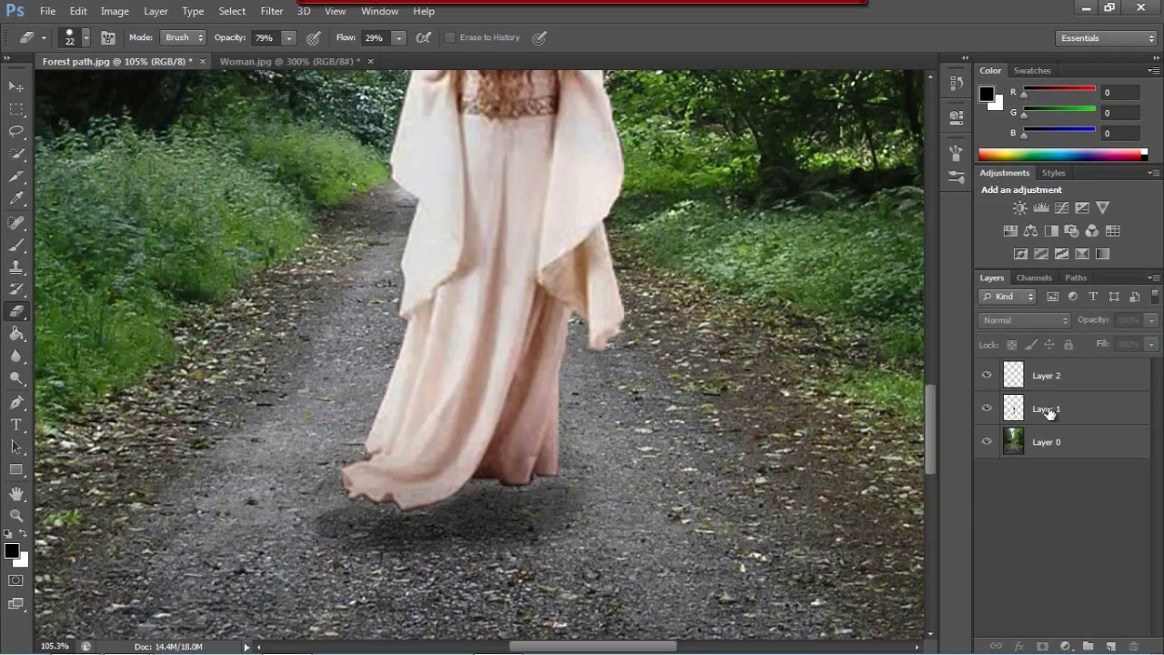
click(1046, 408)
shift+click(1047, 375)
scroll(338, 333, down, 3)
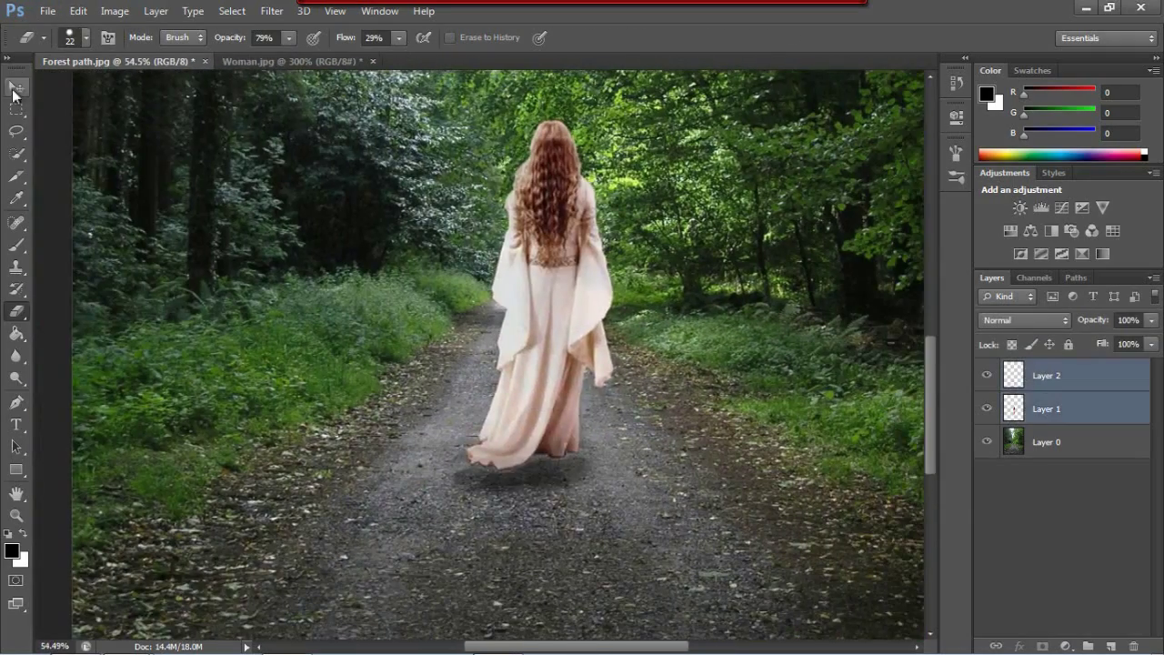
click(14, 91)
drag(115, 262, 109, 333)
Set up the Blur tool at 78 px and 49% strength on Layer 1.
click(17, 378)
click(16, 356)
click(1046, 408)
click(85, 38)
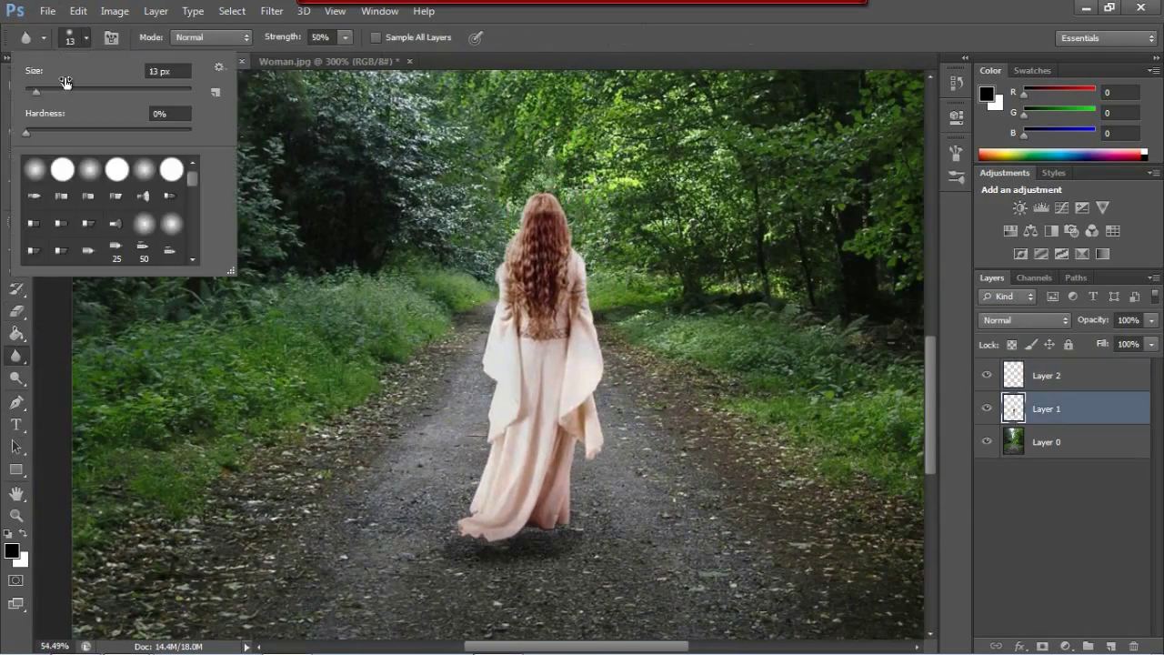
drag(65, 82, 73, 84)
click(495, 307)
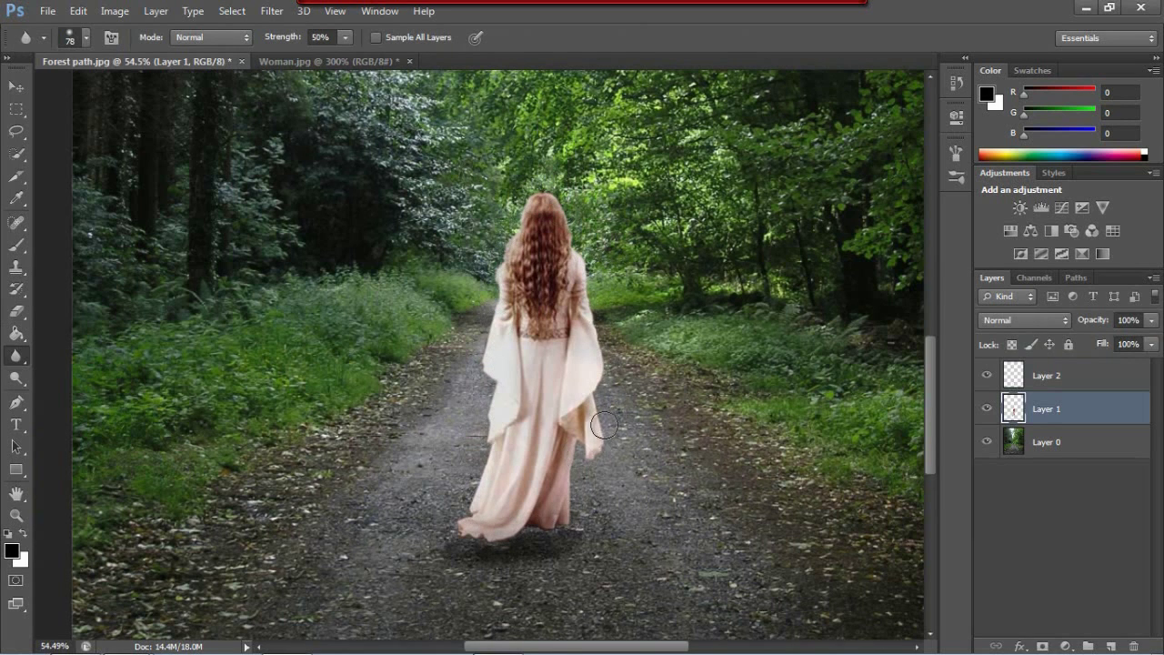
click(345, 37)
Set Layer 1 to 95% opacity and Color Dodge blending.
drag(1151, 320, 1148, 340)
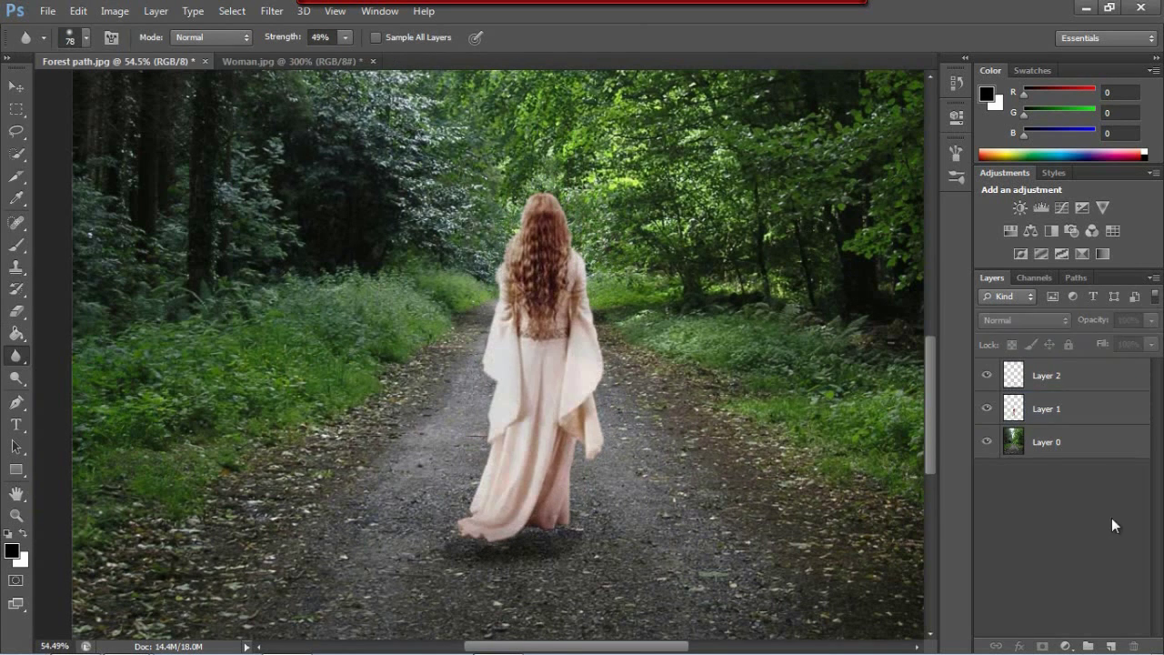
click(1025, 321)
click(1026, 154)
scroll(1027, 312, down, 5)
scroll(1026, 314, down, 7)
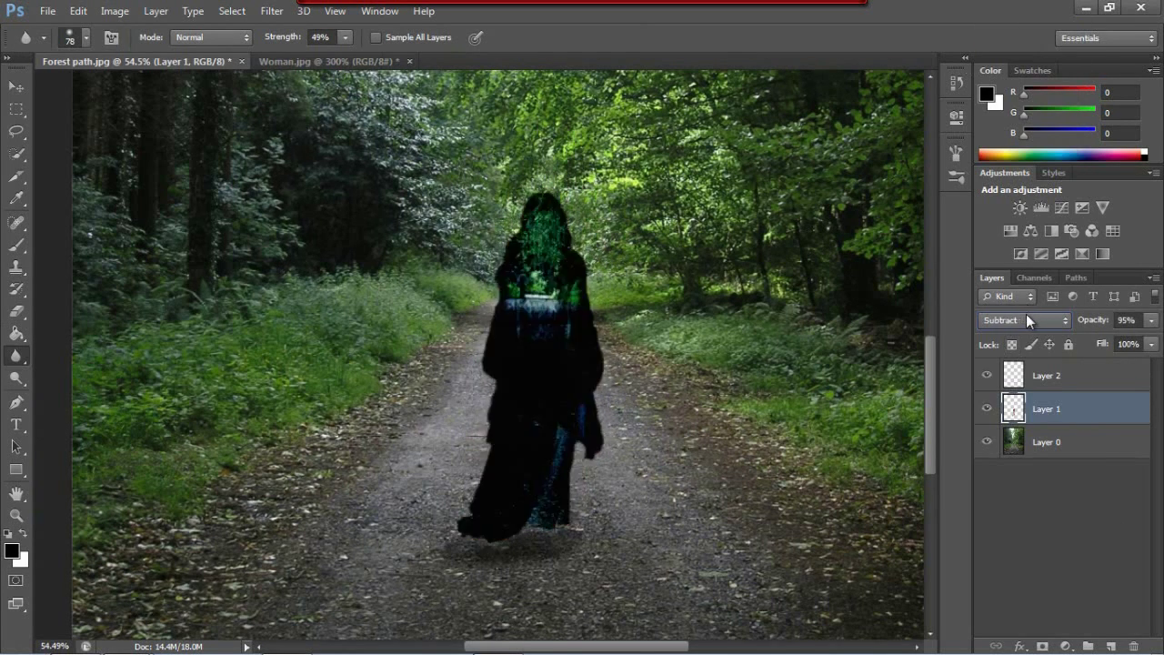
scroll(1026, 317, down, 5)
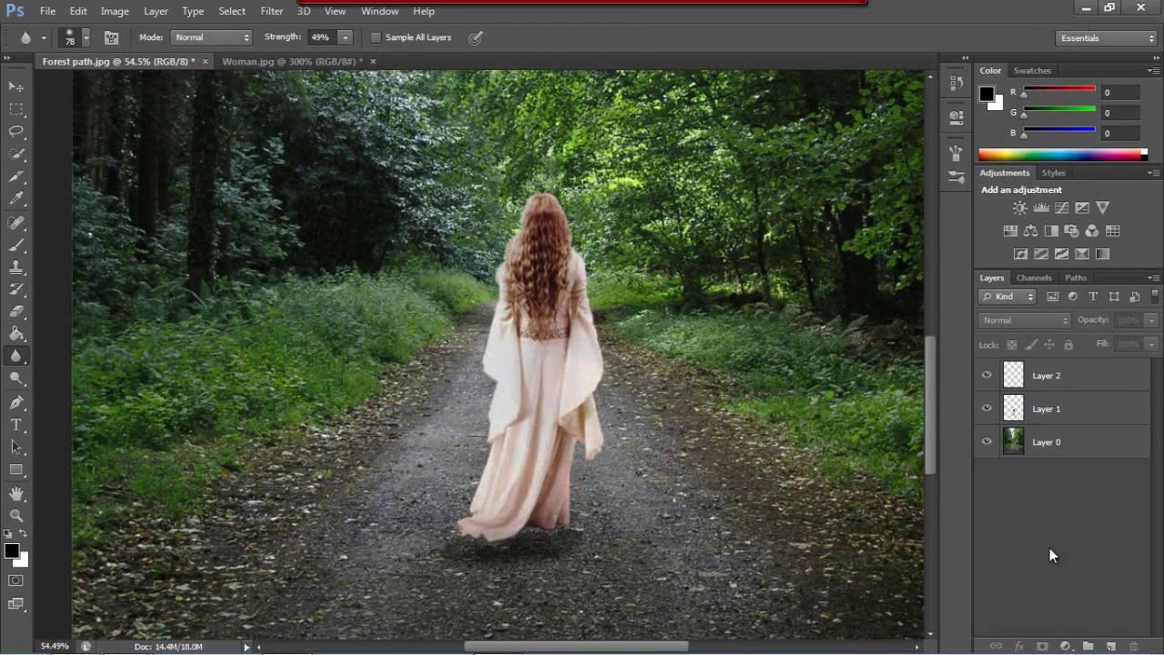
Pick a green foreground colour and test a stroke on the woman, then undo it.
key(v)
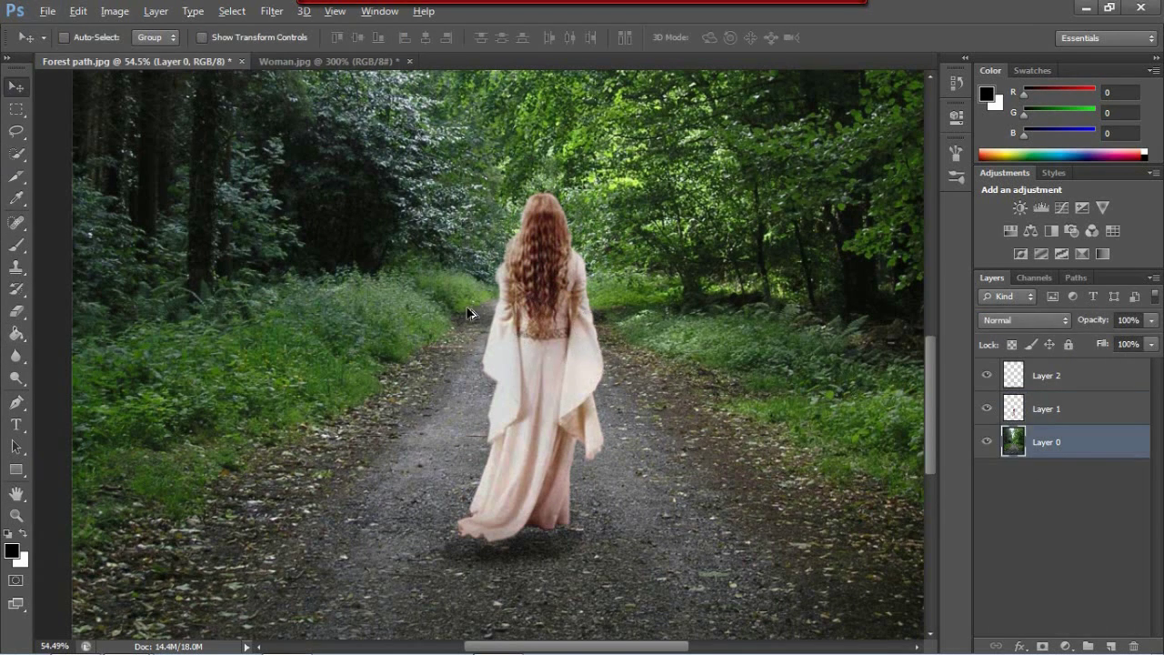
key(ctrl+0)
click(16, 316)
key(b)
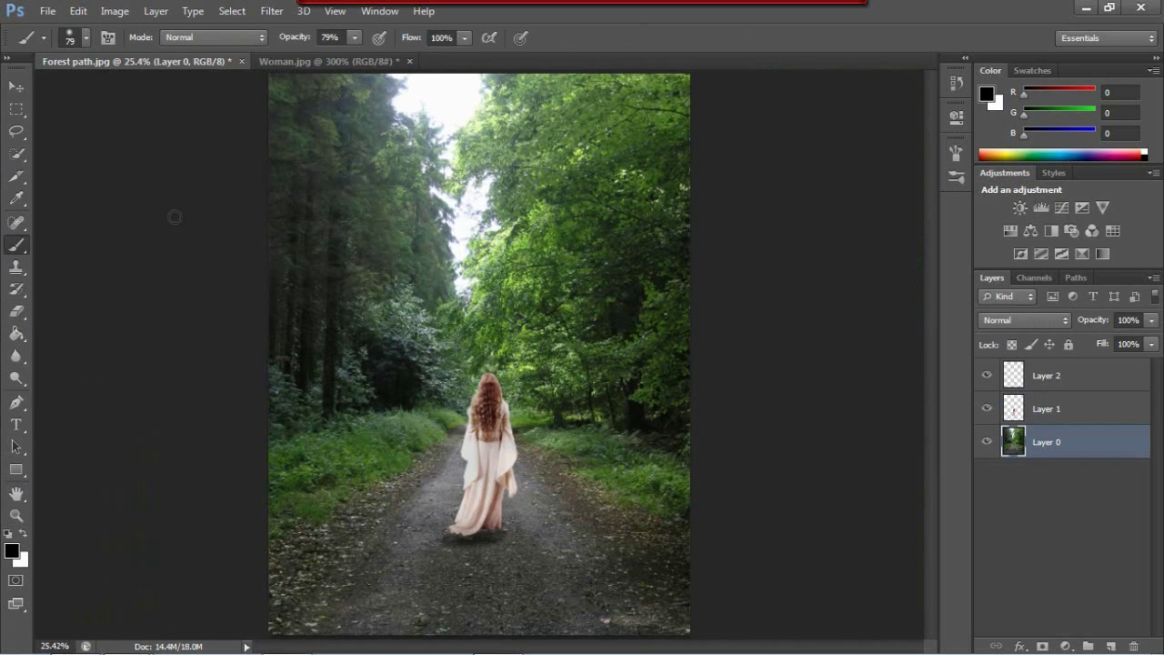
click(1046, 409)
click(987, 94)
click(779, 146)
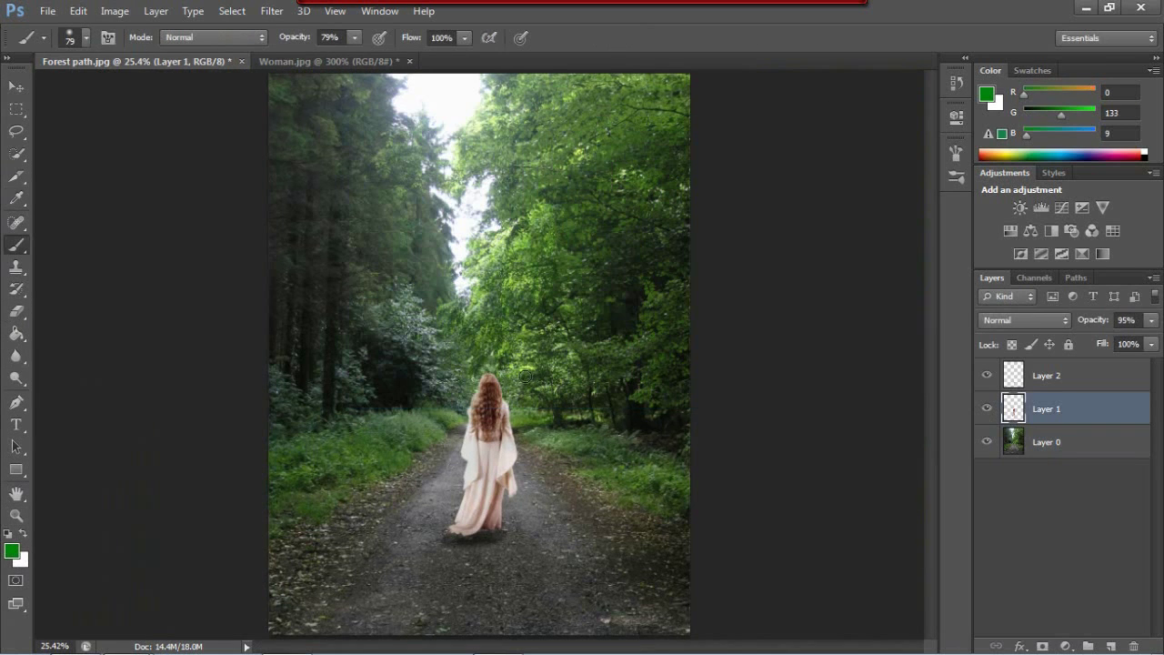
drag(482, 400, 483, 537)
key(ctrl+z)
In Woman.jpg, unlock the background, clear the woman and add an empty layer.
key(v)
click(409, 61)
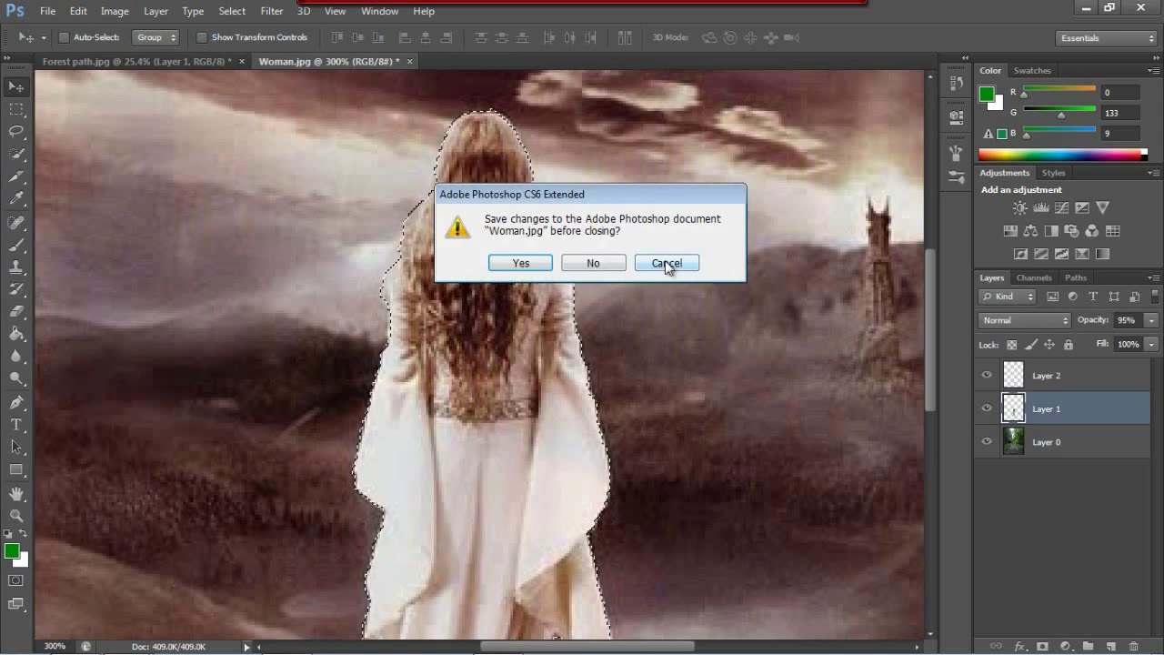
click(670, 267)
double_click(1085, 381)
key(Delete)
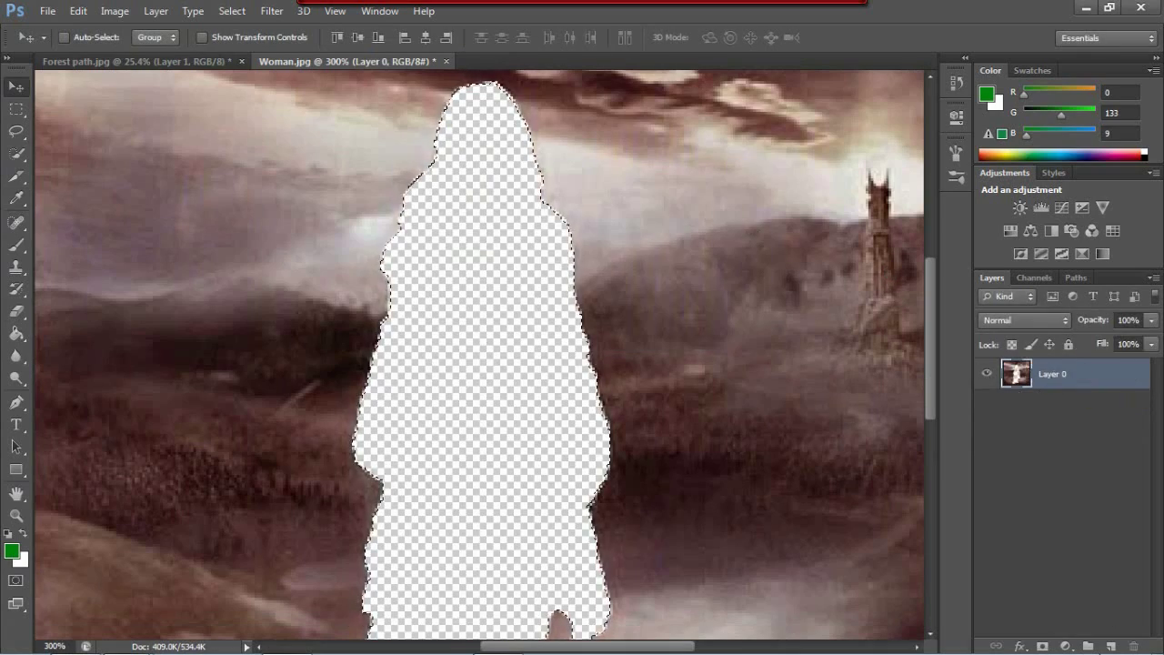
key(ctrl+shift+alt+n)
click(987, 404)
click(1053, 373)
click(987, 404)
drag(619, 346, 645, 322)
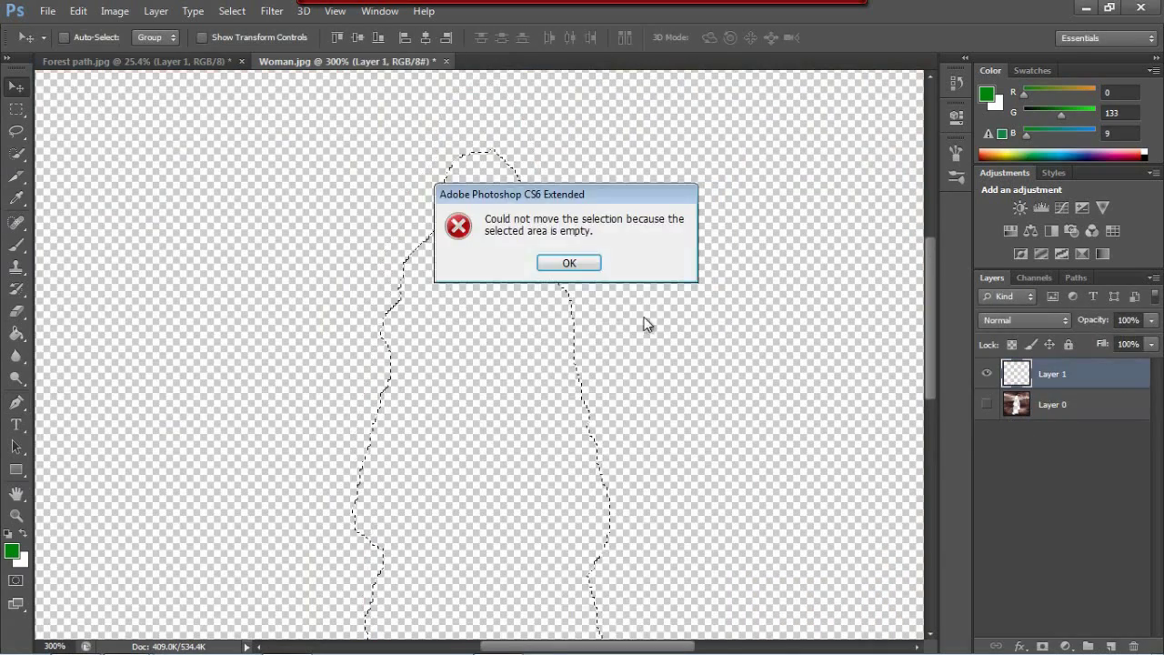
click(557, 263)
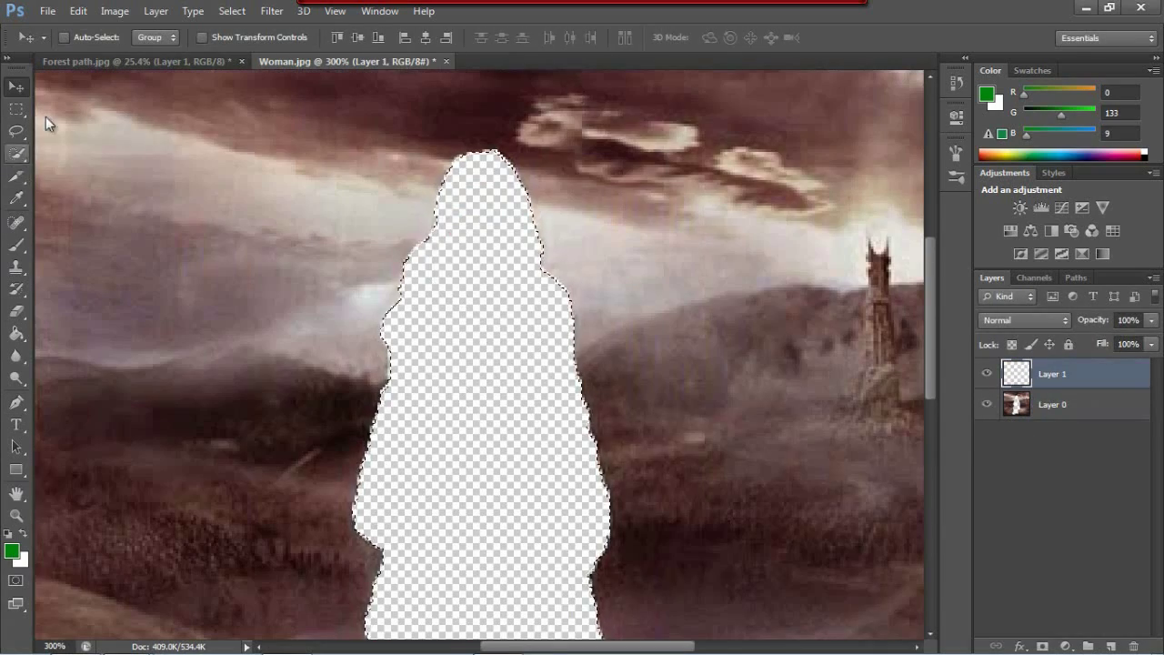
Close Woman.jpg without saving and create a new blank Untitled-1 document.
key(ctrl+w)
key(Return)
click(48, 11)
click(54, 29)
key(Return)
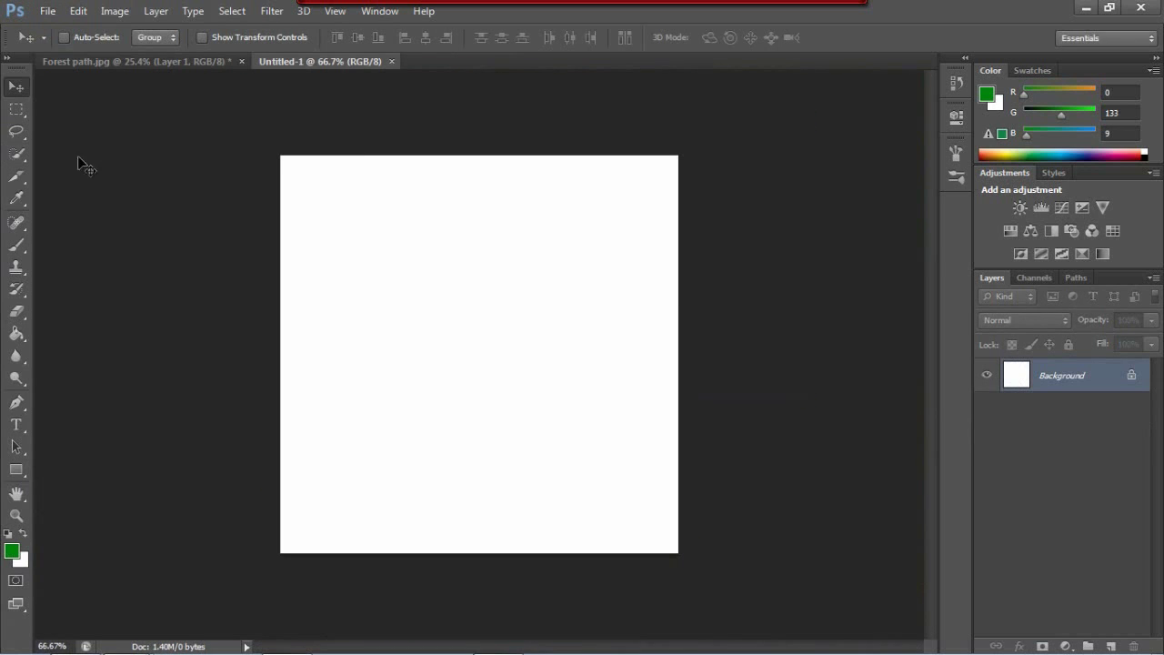
Set the foreground colour to dark green (6,84,0).
click(11, 550)
click(582, 291)
click(764, 145)
Fill Untitled-1 with dark green and drag it into Forest path.jpg over the woman.
click(17, 470)
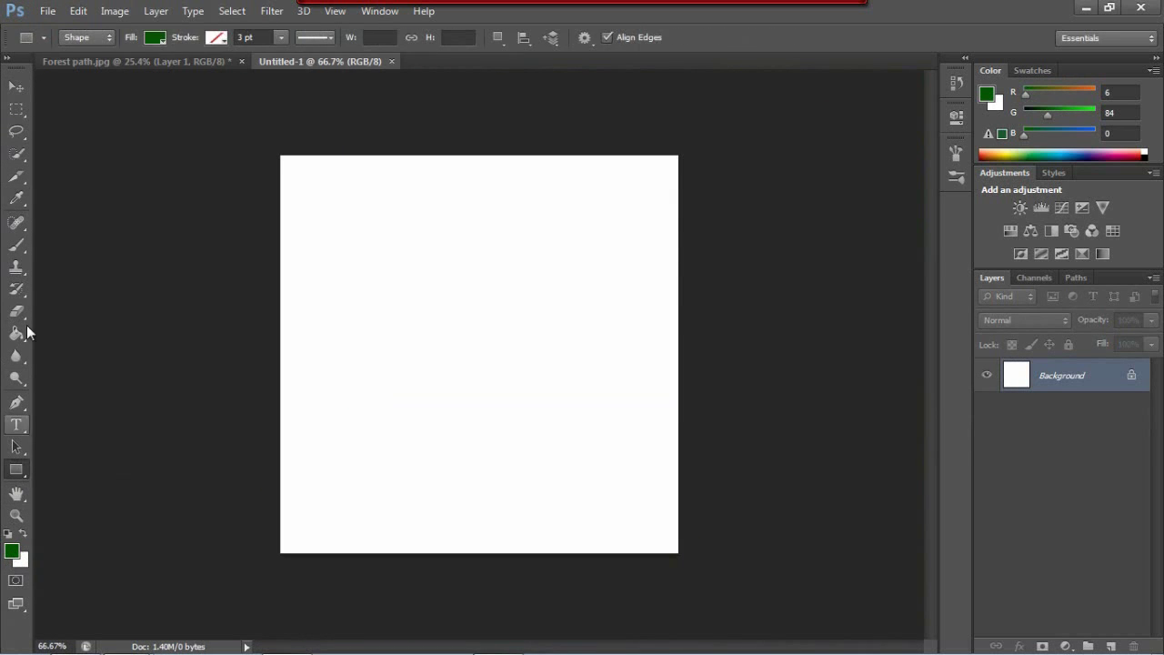
click(17, 244)
key(alt+BackSpace)
key(v)
drag(302, 58, 974, 345)
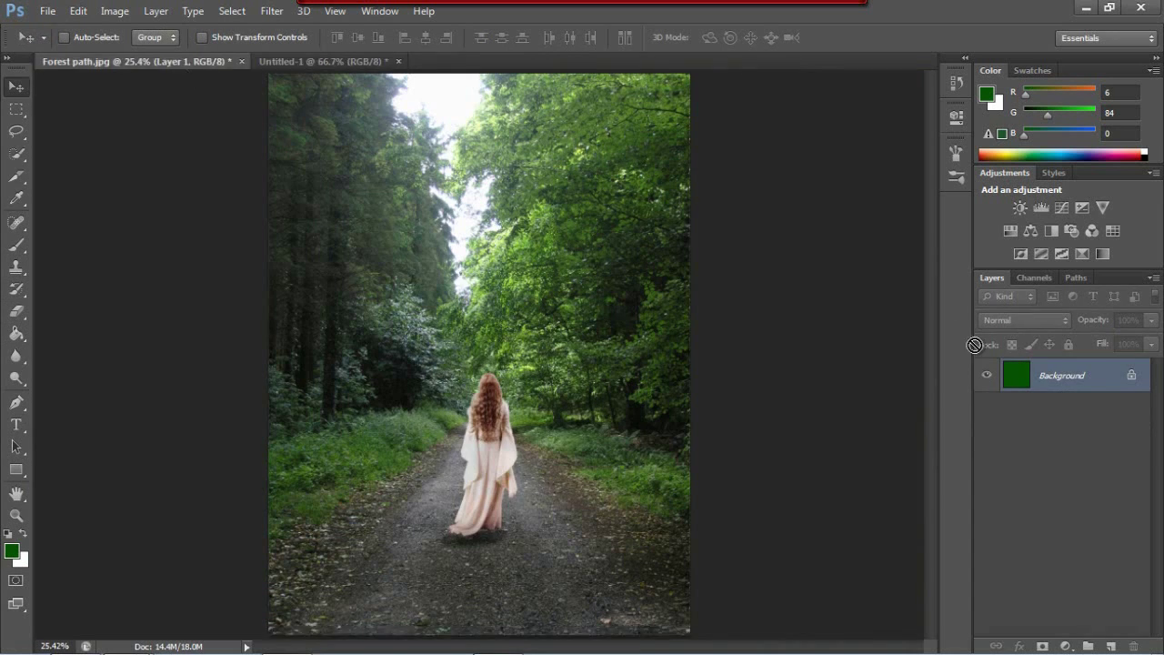
drag(1096, 454, 1038, 419)
drag(496, 428, 453, 446)
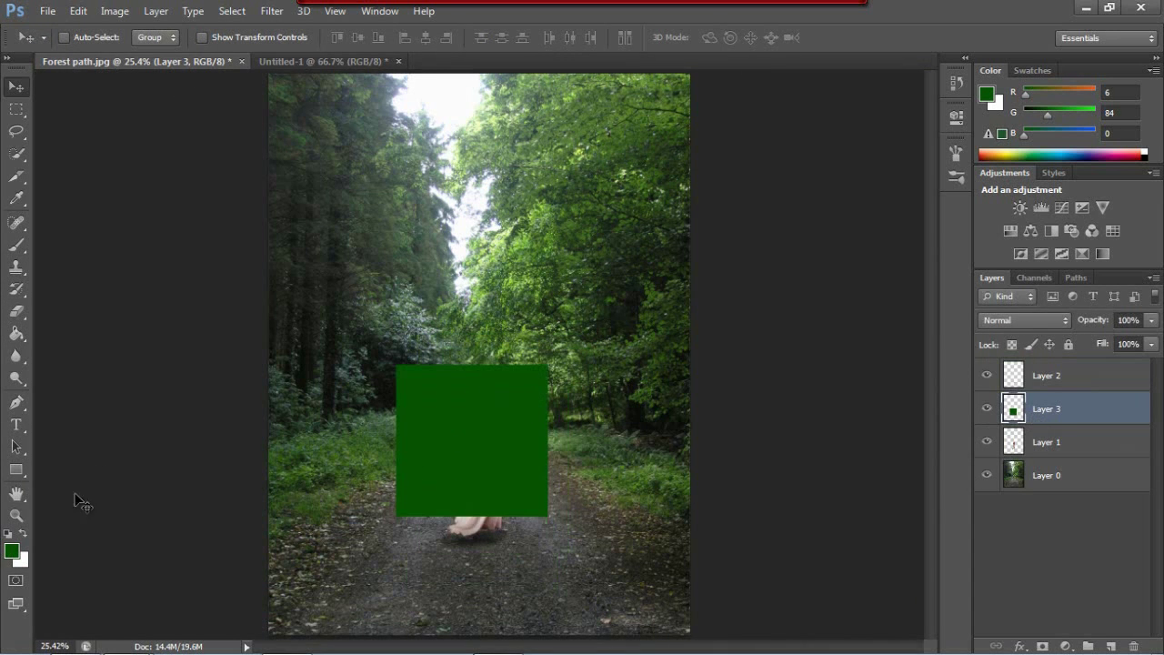
Transform the green layer into a tall narrow rectangle over the woman and set Color Dodge.
key(ctrl+t)
drag(396, 364, 416, 391)
drag(416, 465, 449, 465)
drag(546, 465, 515, 465)
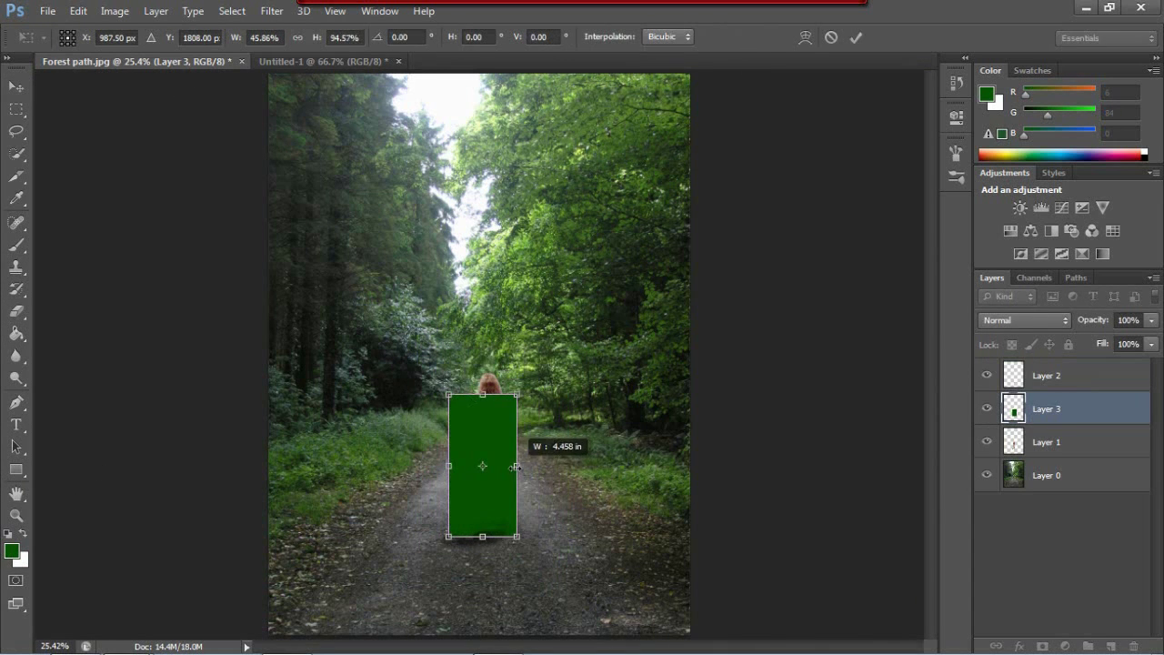
drag(482, 391, 482, 372)
key(Return)
click(1026, 320)
click(1001, 136)
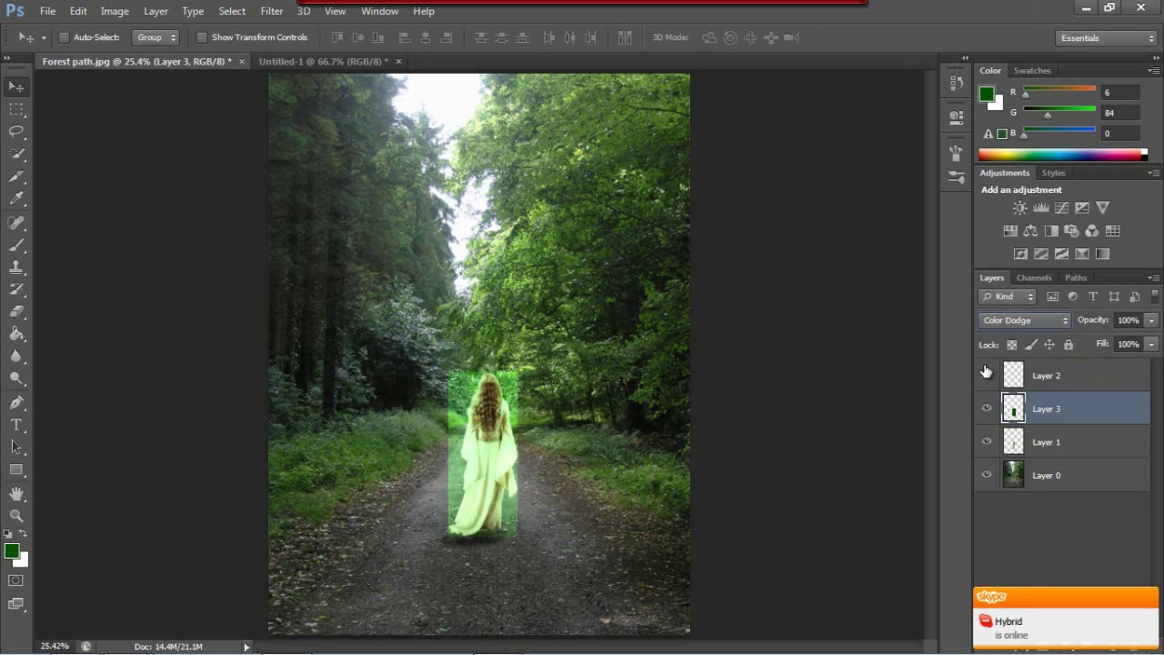
Erase Layer 3's green beside the dress's lower right edge, undoing stray strokes.
click(17, 311)
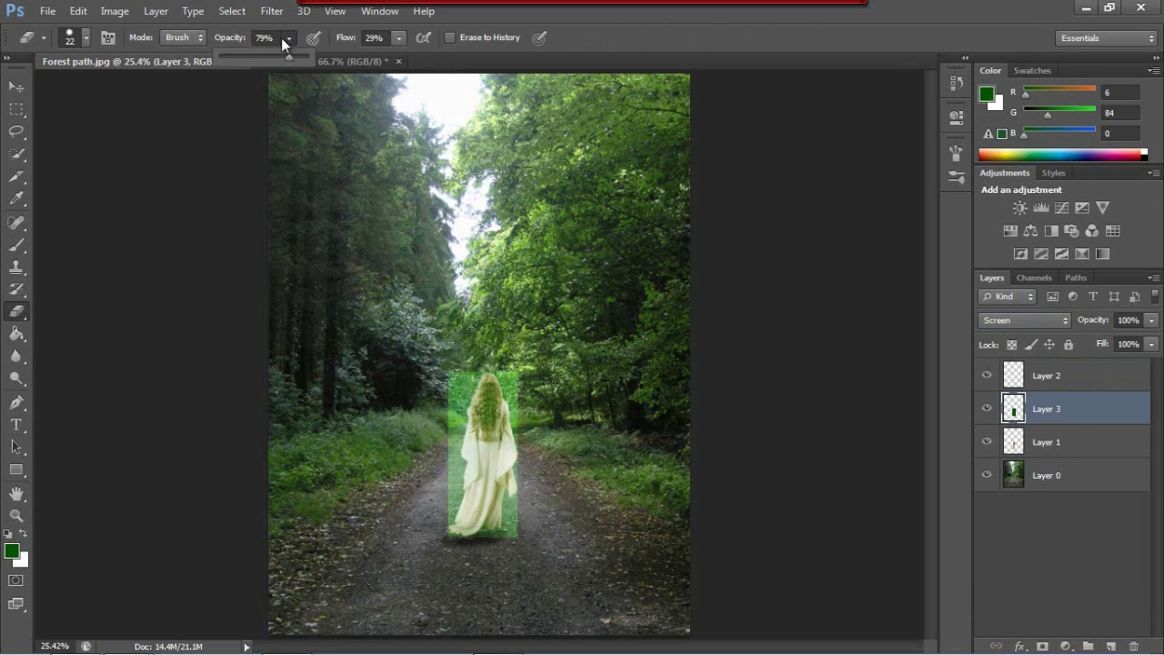
click(85, 37)
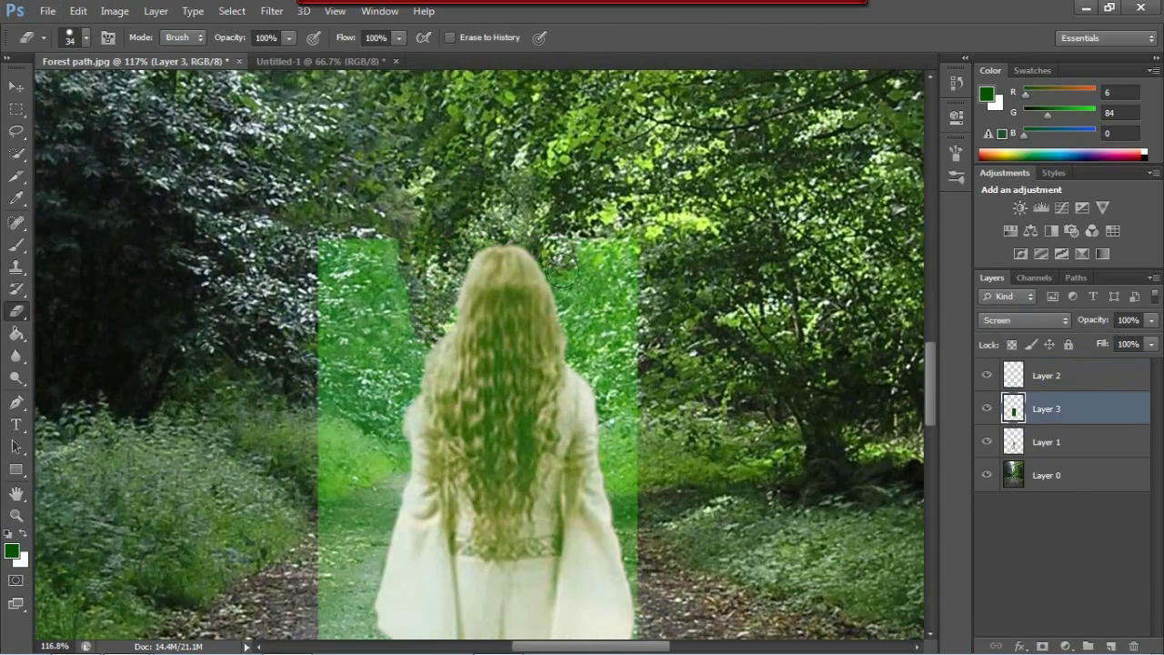
drag(563, 270, 627, 473)
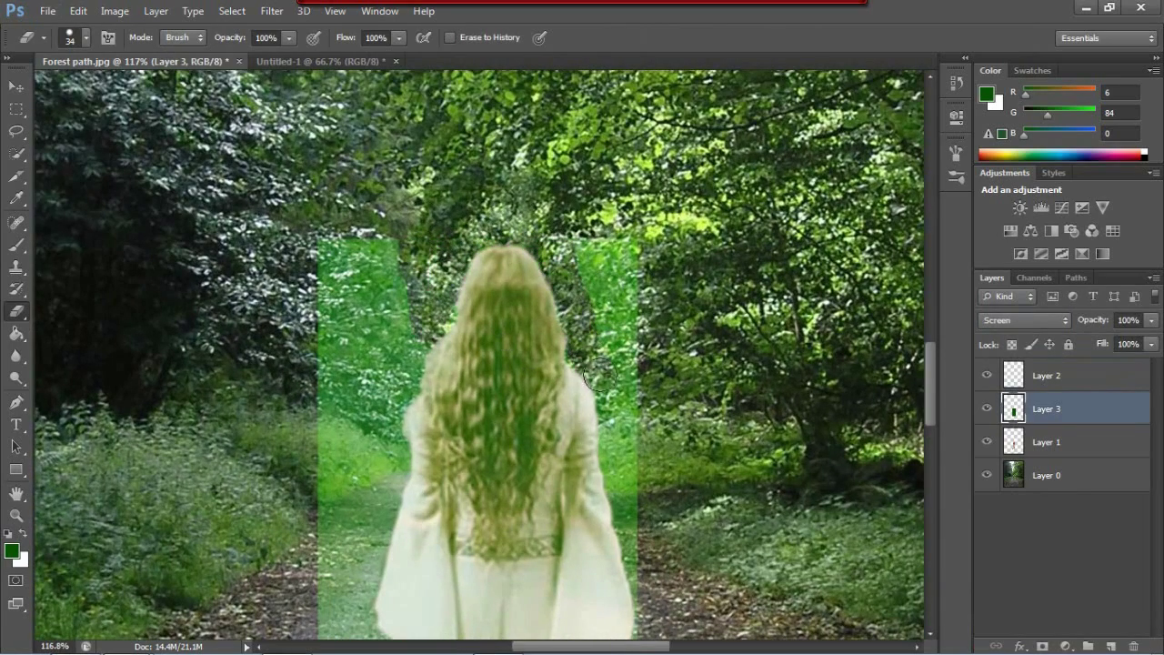
scroll(637, 332, down, 3)
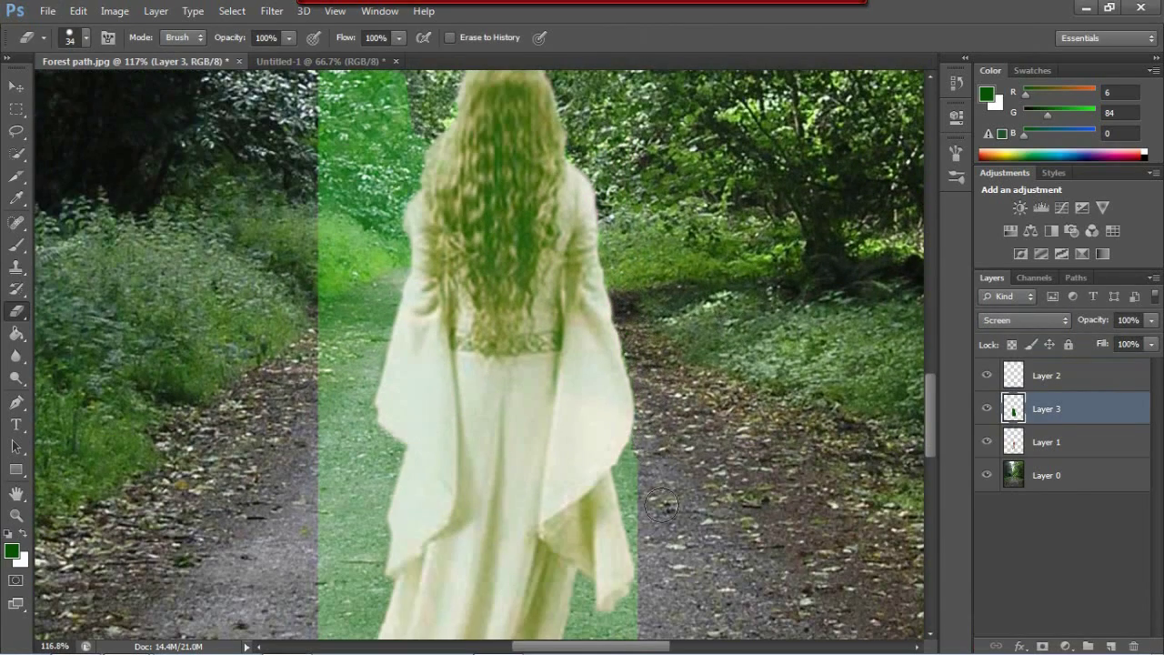
drag(636, 467, 632, 619)
scroll(606, 408, down, 5)
mouse_move(636, 173)
mouse_down()
mouse_move(605, 482)
mouse_move(480, 501)
mouse_up()
key(ctrl+z)
drag(621, 521, 647, 217)
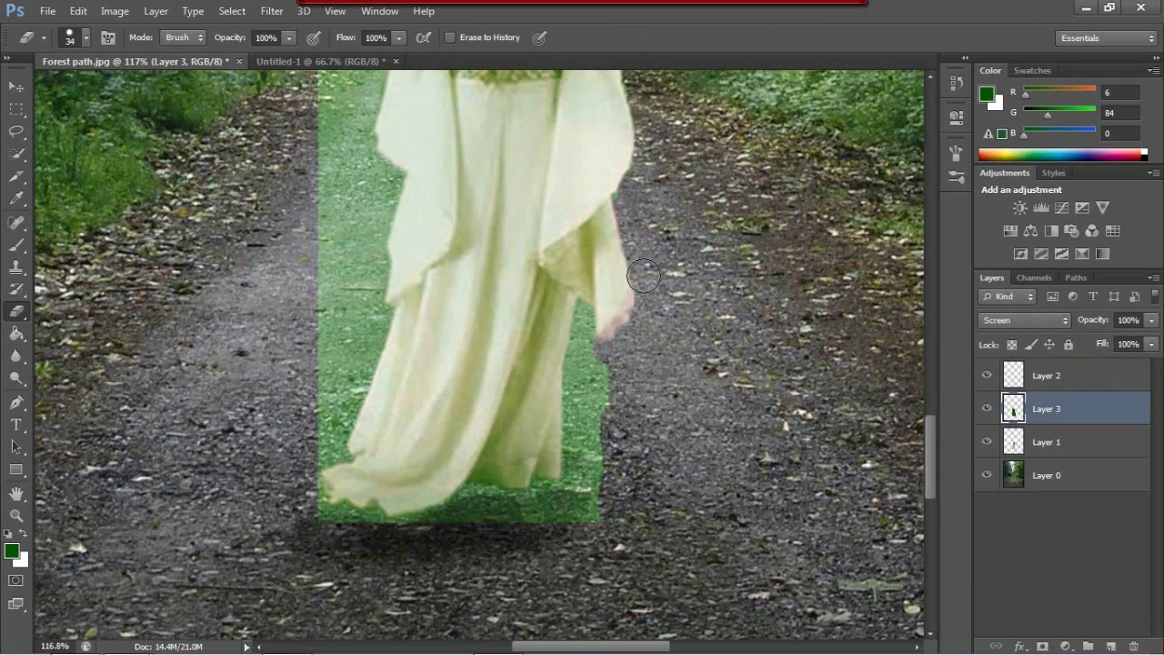
drag(596, 327, 591, 510)
key(ctrl+z)
With a 17 px eraser, clear green along the dress edges, hem and the strip left of her.
click(87, 38)
mouse_move(587, 364)
mouse_down()
mouse_move(584, 331)
mouse_move(609, 385)
mouse_up()
mouse_move(574, 421)
mouse_down()
mouse_move(388, 523)
mouse_move(310, 221)
mouse_up()
scroll(375, 80, up, 5)
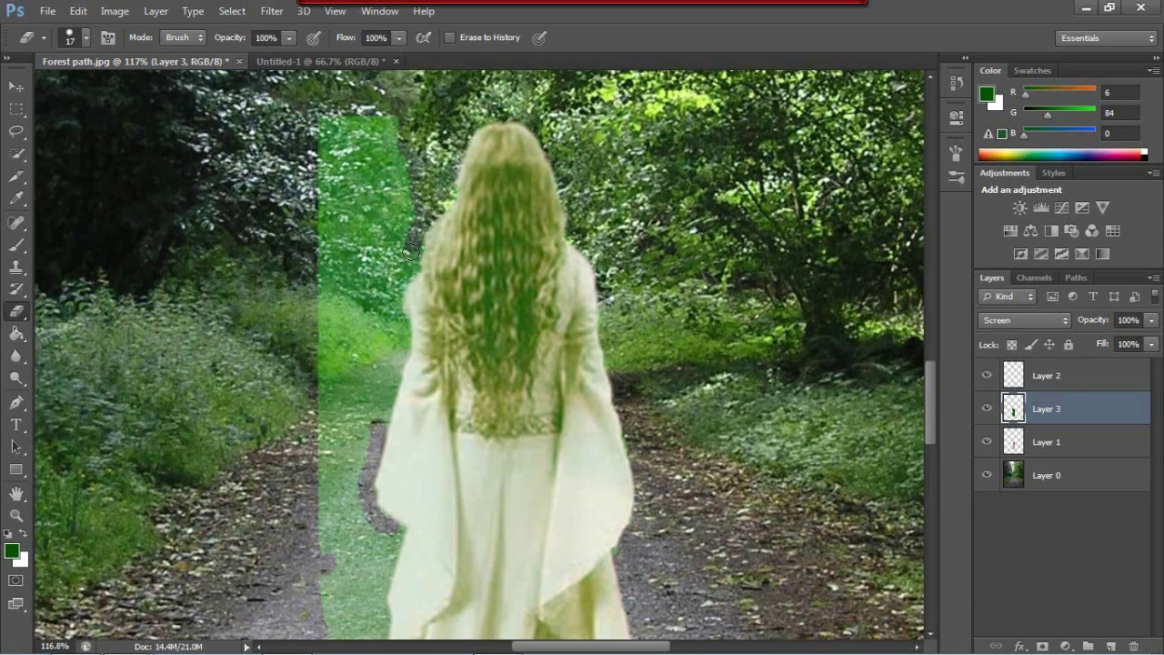
drag(394, 312, 375, 436)
scroll(375, 436, down, 2)
mouse_move(392, 364)
mouse_down()
mouse_move(381, 427)
mouse_move(347, 484)
mouse_up()
scroll(376, 498, down, 2)
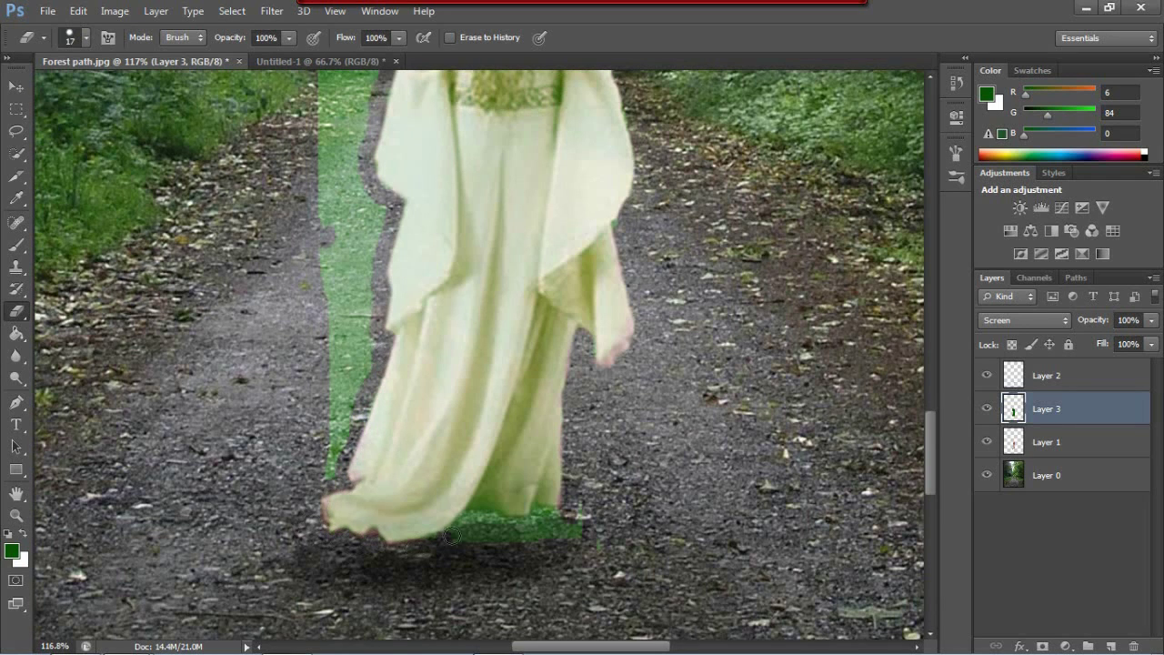
drag(452, 537, 533, 529)
key(ctrl+alt+z)
key(ctrl+alt+z)
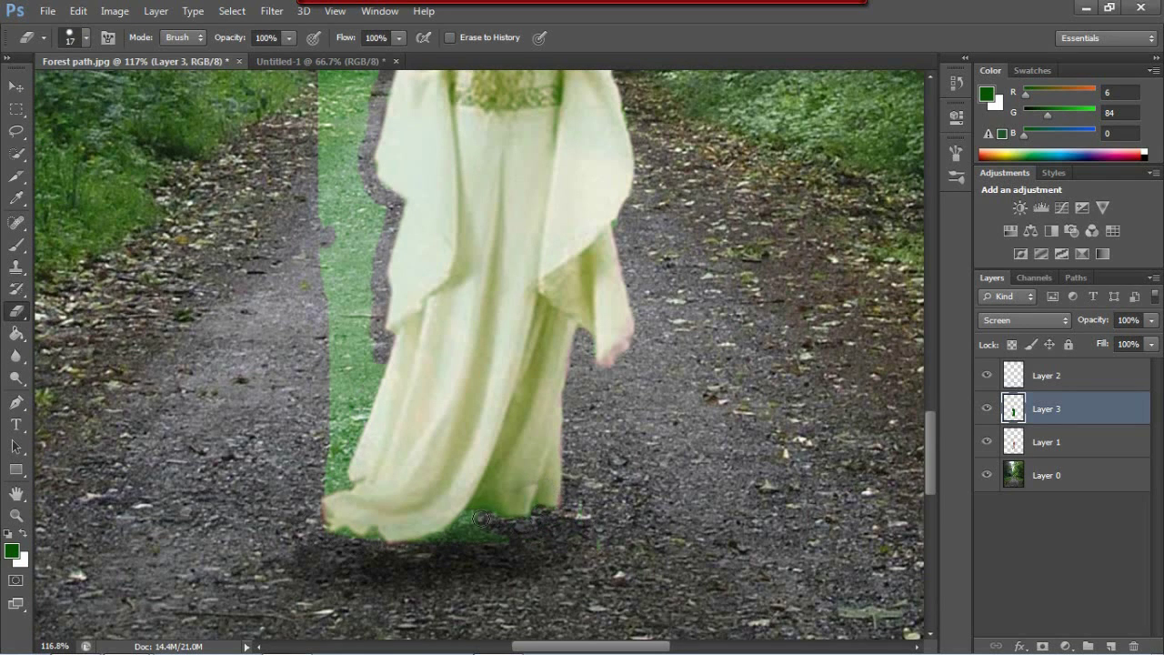
mouse_move(346, 443)
mouse_down()
mouse_move(371, 378)
mouse_move(363, 235)
mouse_up()
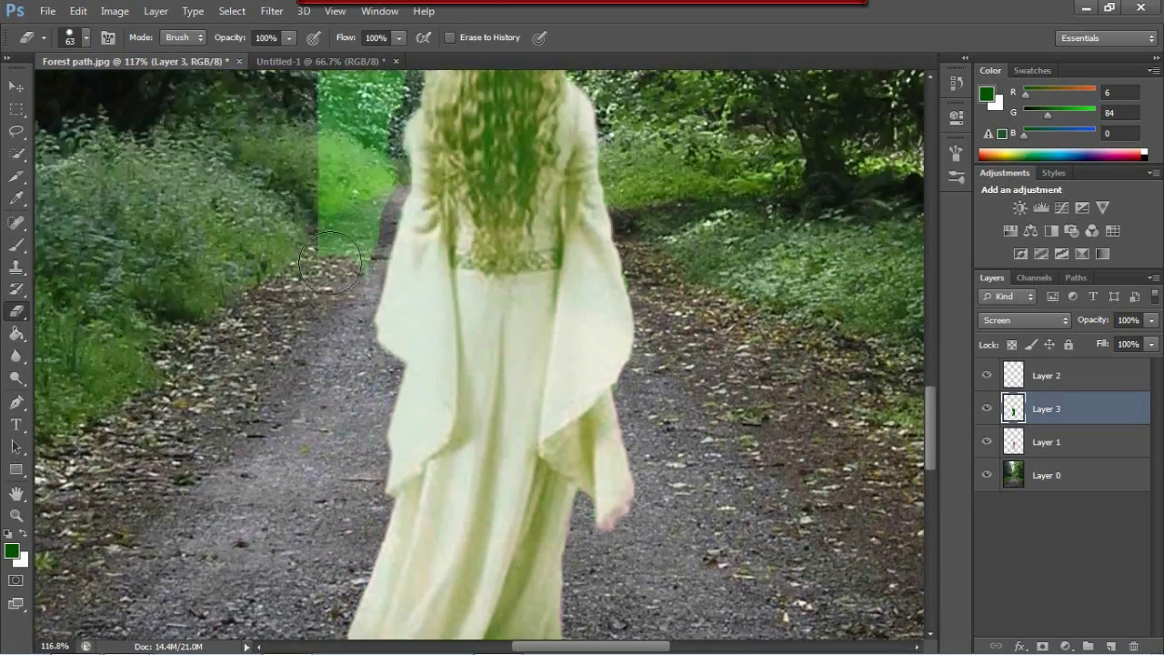
Cycle Layer 3's blend modes and settle on Soft Light for a subtle green tint.
scroll(1025, 321, up, 8)
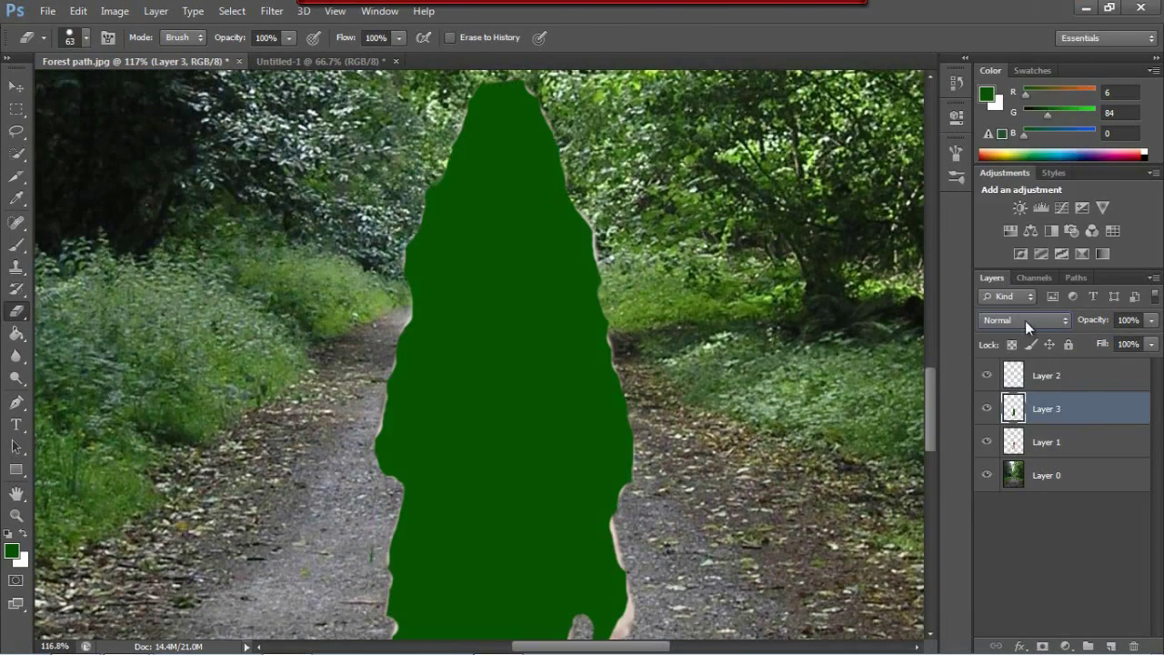
scroll(1007, 321, down, 3)
scroll(1007, 322, down, 4)
scroll(1007, 321, down, 1)
scroll(1007, 322, down, 5)
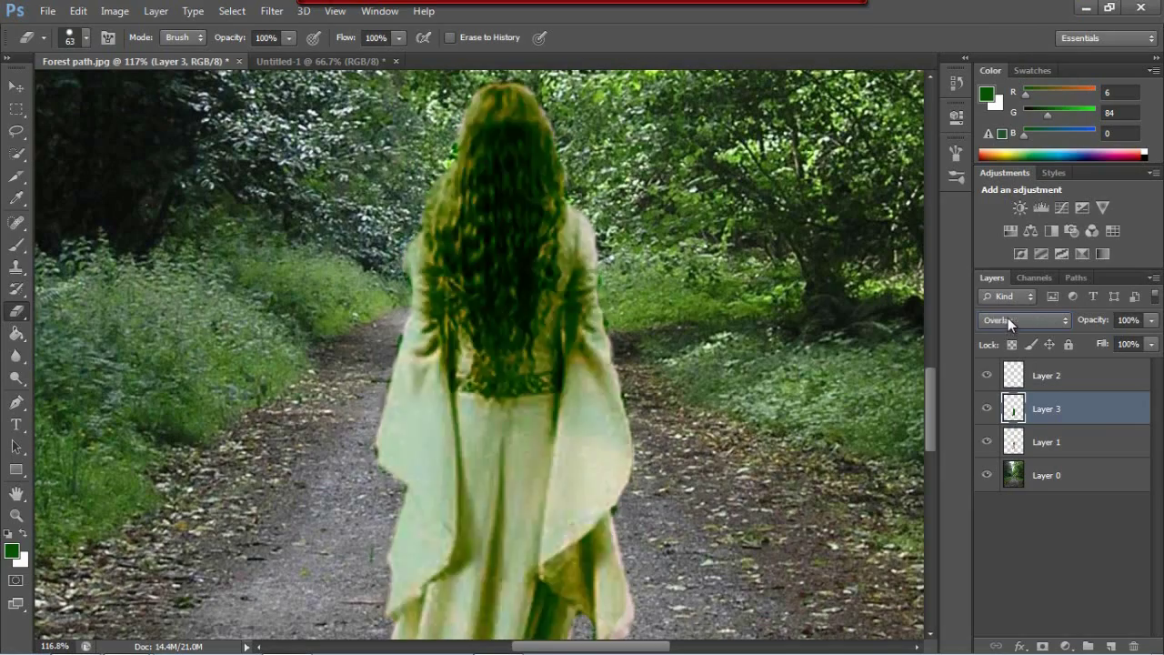
scroll(1008, 318, down, 5)
scroll(1008, 318, down, 4)
scroll(1008, 317, down, 4)
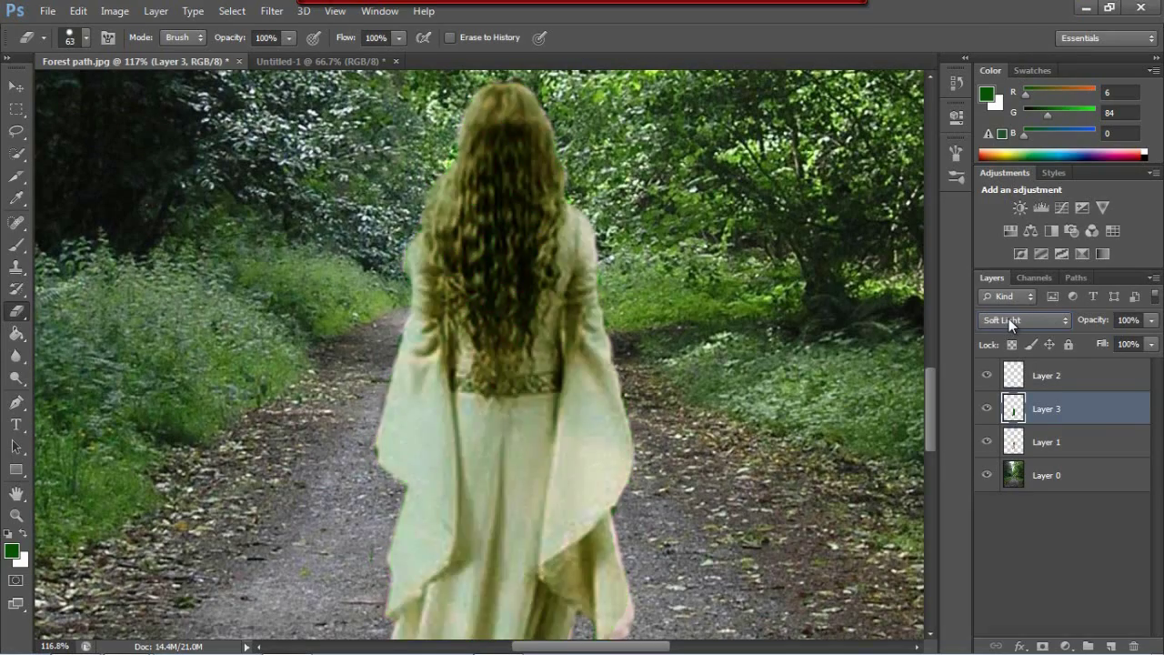
click(1047, 474)
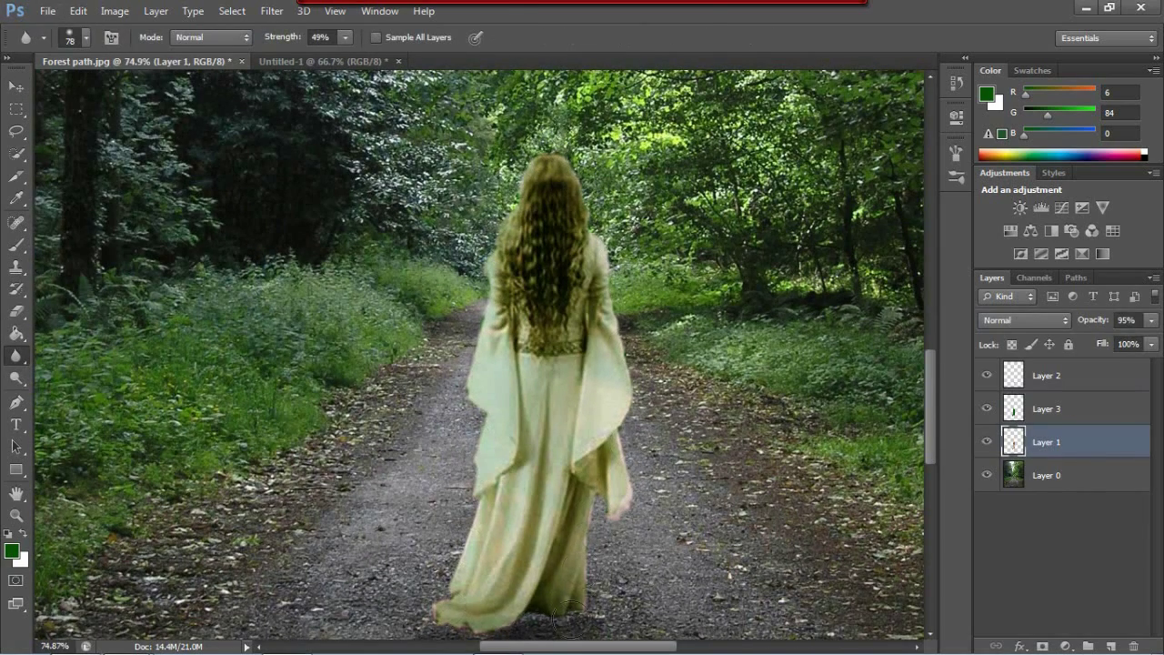
right_click(17, 355)
click(100, 403)
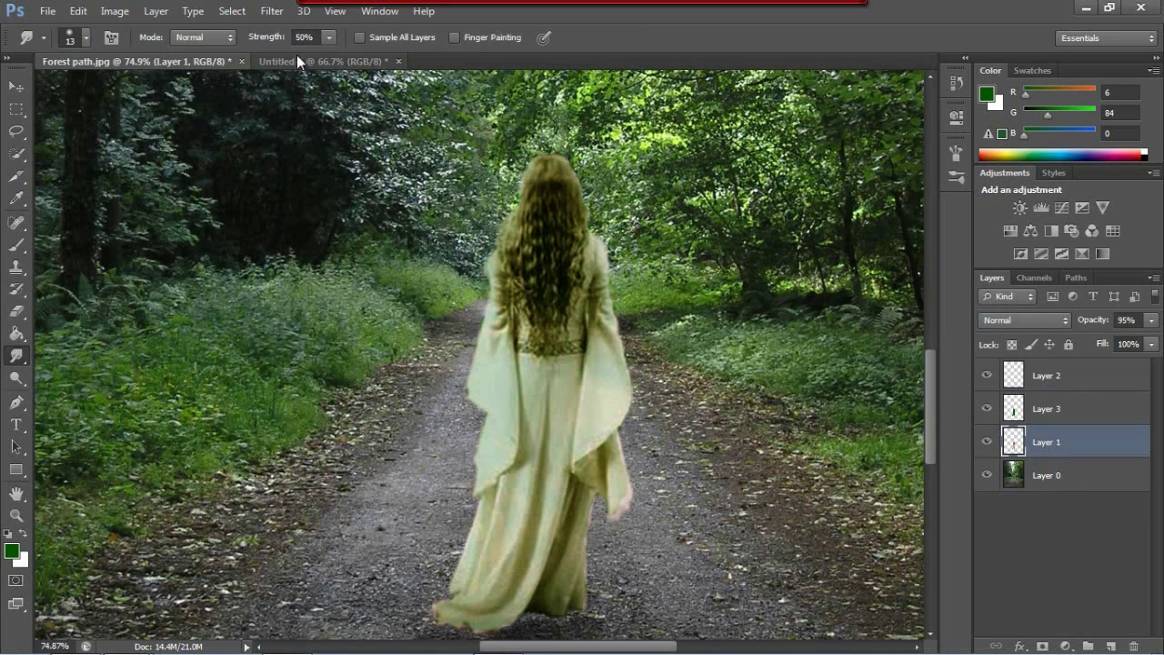
click(87, 38)
drag(35, 94, 39, 93)
drag(329, 37, 335, 54)
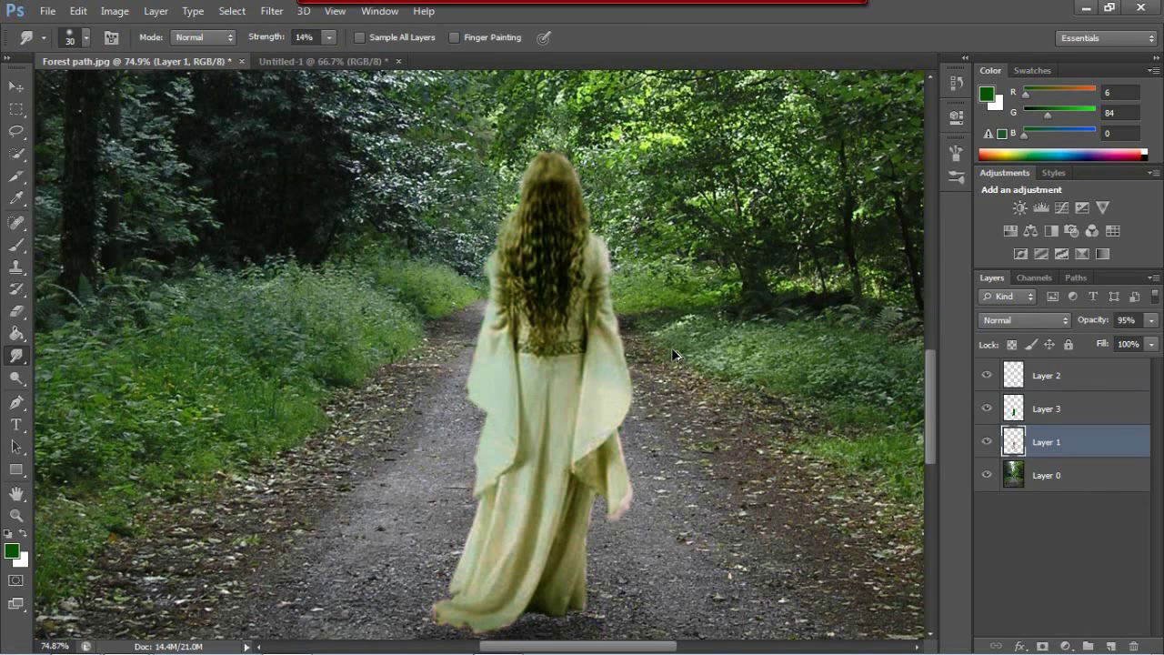
key(e)
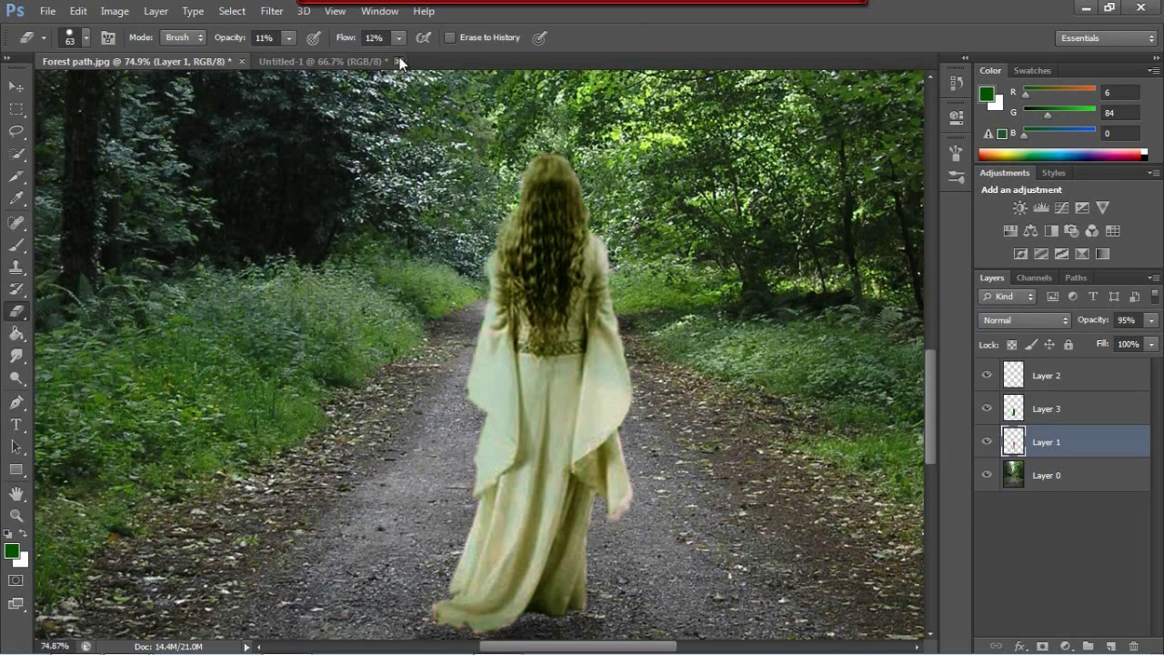
key(alt+bracketright)
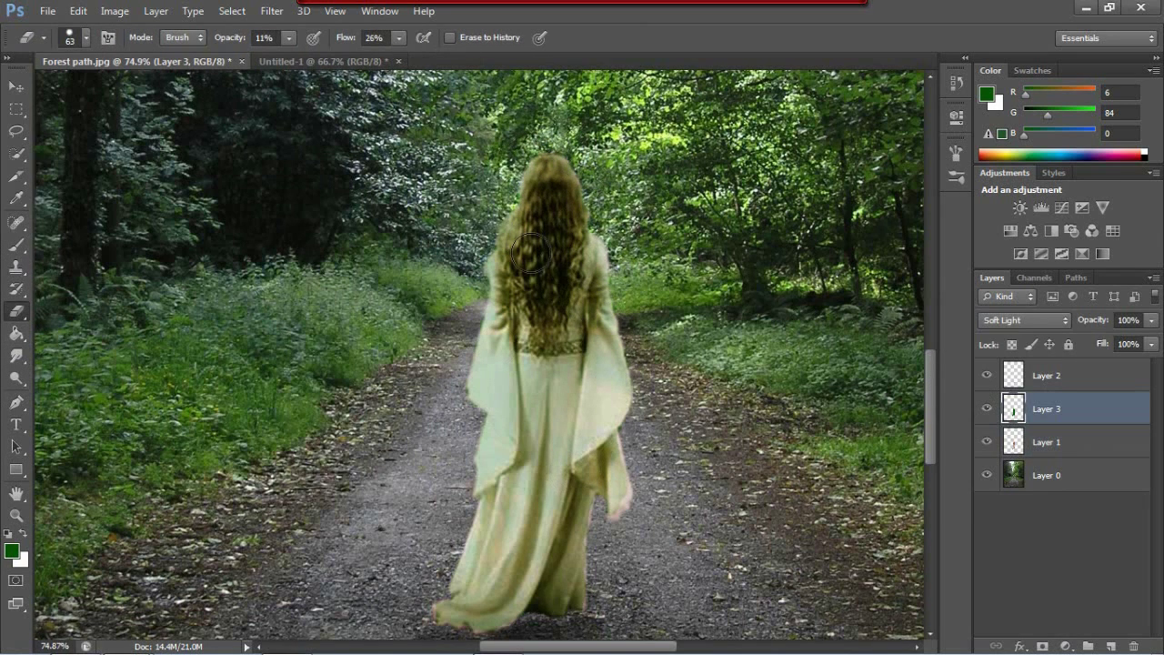
drag(287, 59, 293, 47)
key(ctrl+minus)
key(ctrl+minus)
key(ctrl+minus)
key(ctrl+minus)
key(ctrl+minus)
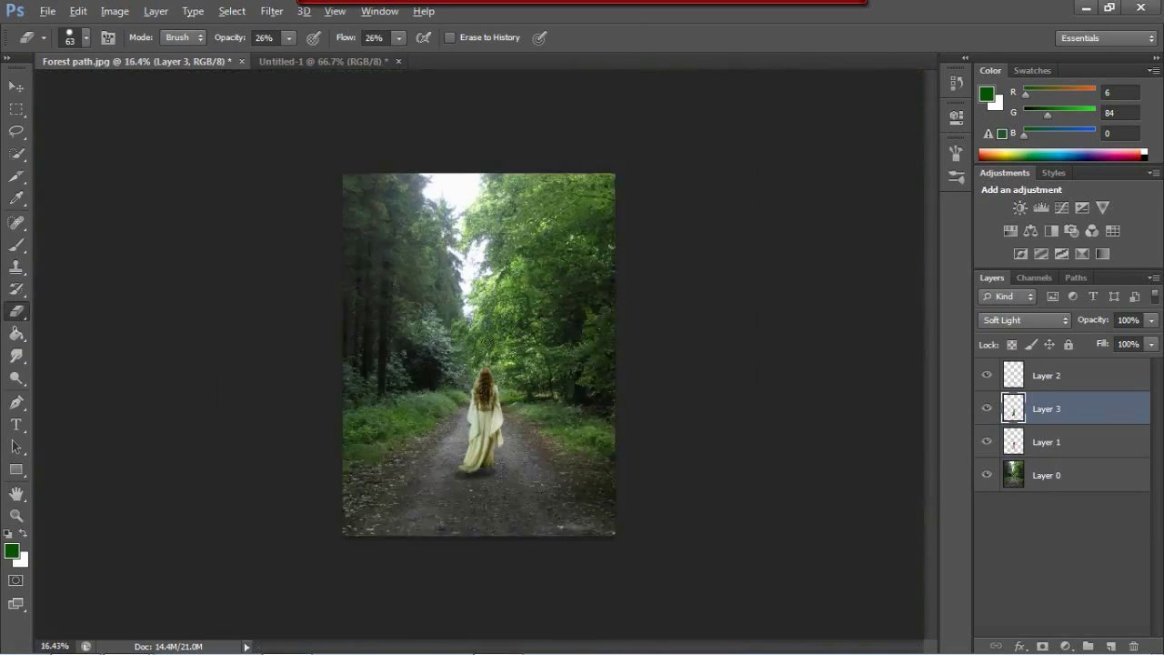
key(ctrl+0)
key(ctrl+alt+a)
Set up a white, full-opacity brush and test light-ray strokes in the sky gap, undoing them.
key(v)
key(x)
key(b)
click(87, 37)
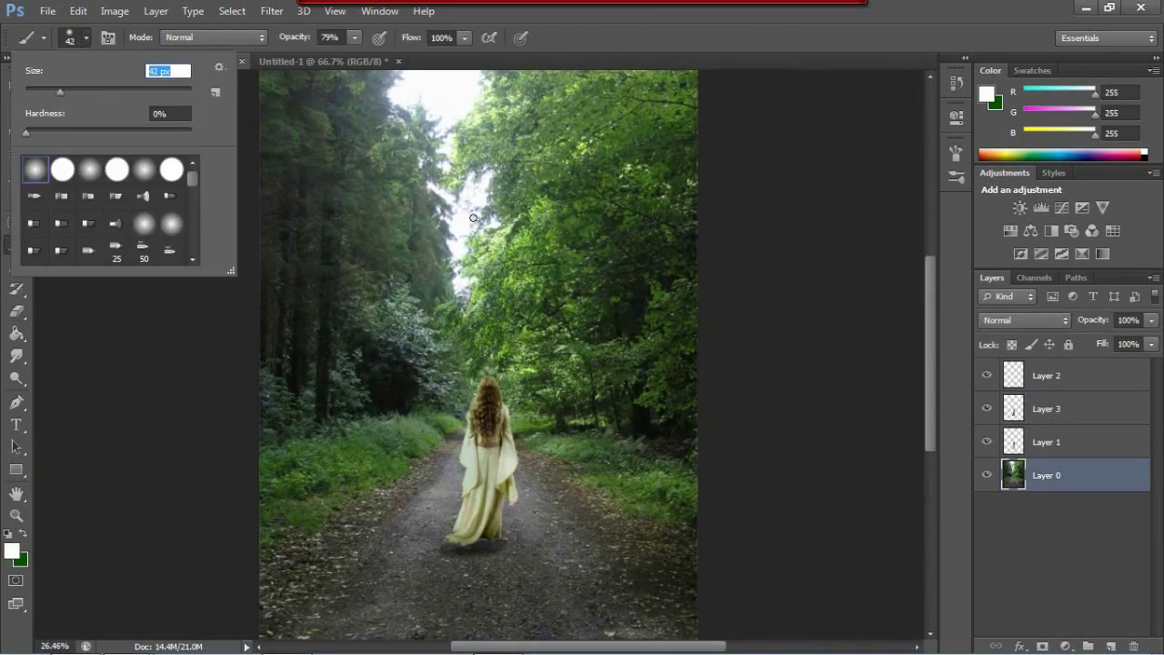
drag(473, 219, 428, 364)
key(ctrl+alt+z)
key(ctrl+alt+z)
click(354, 38)
drag(314, 56, 364, 56)
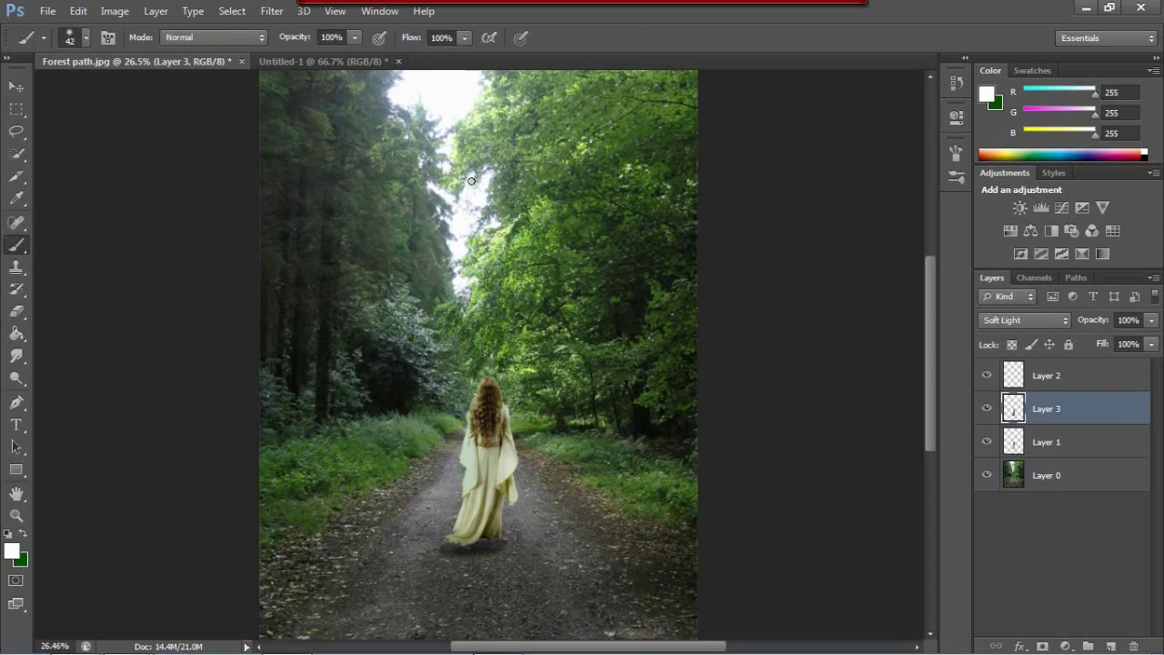
drag(421, 95, 435, 223)
key(ctrl+z)
Paint white light streaks down the sky gap on a new empty layer above the background.
click(1046, 475)
mouse_move(471, 127)
mouse_down()
mouse_move(478, 338)
mouse_move(519, 342)
mouse_up()
drag(423, 118, 410, 209)
drag(377, 95, 373, 178)
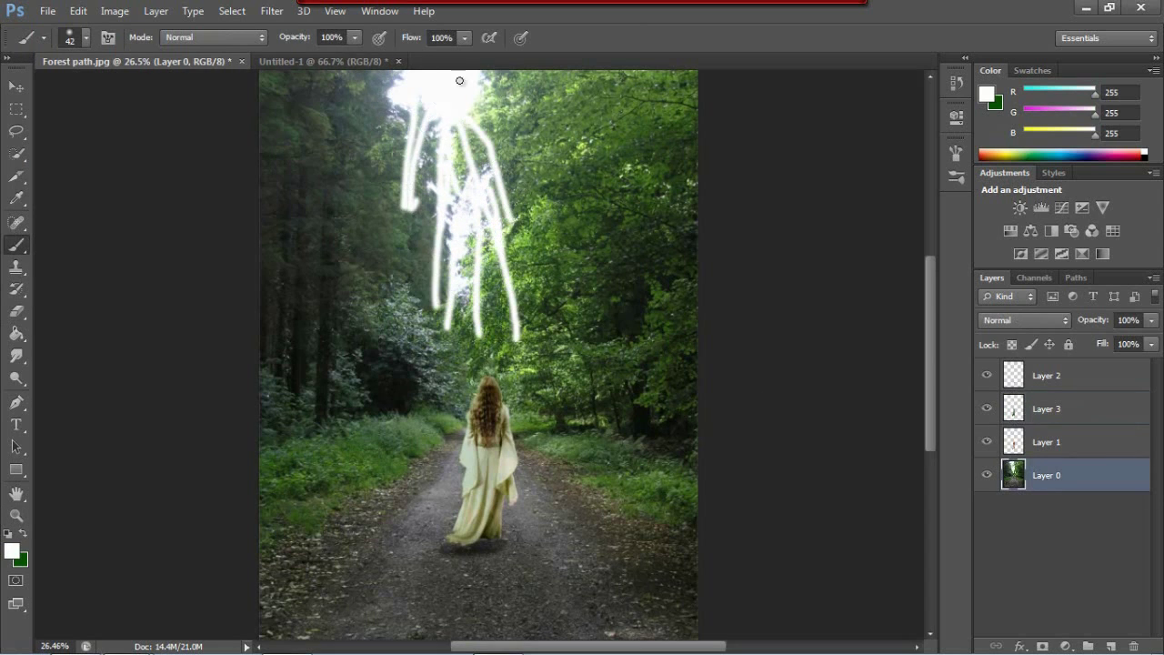
click(1110, 647)
drag(460, 123, 464, 359)
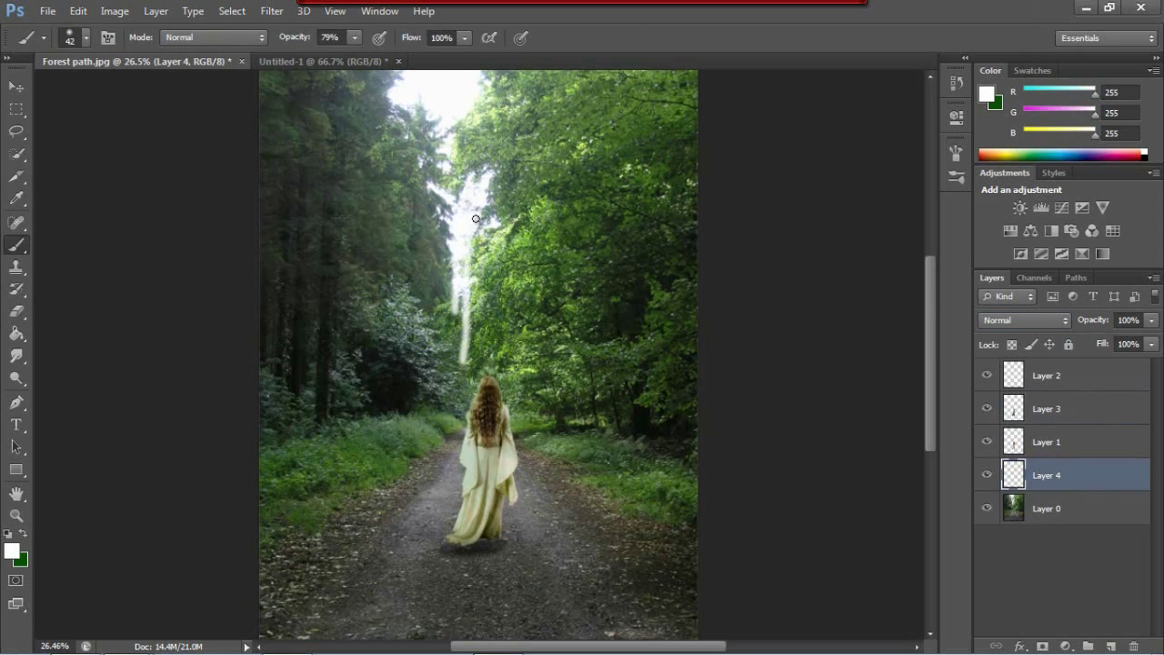
drag(478, 218, 505, 337)
drag(420, 113, 405, 318)
drag(459, 119, 428, 191)
Blend the streak layer as Screen at 15% opacity and enlarge the brush to 59.
click(1025, 320)
click(1042, 299)
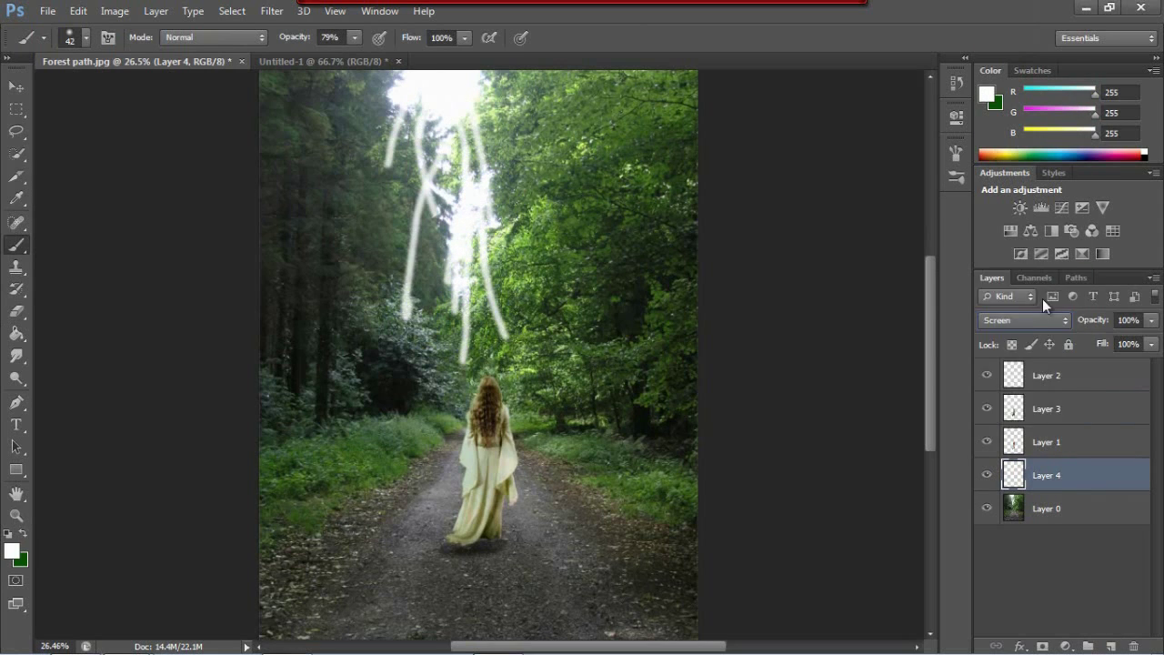
drag(1122, 344, 1072, 344)
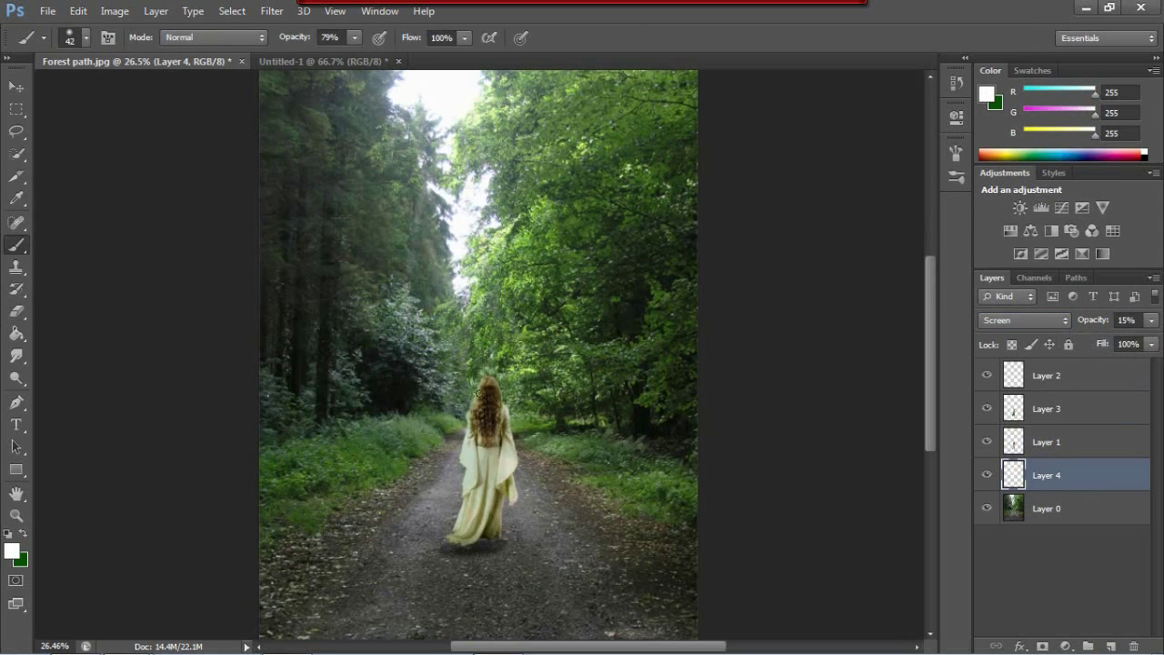
click(86, 37)
drag(55, 73, 68, 73)
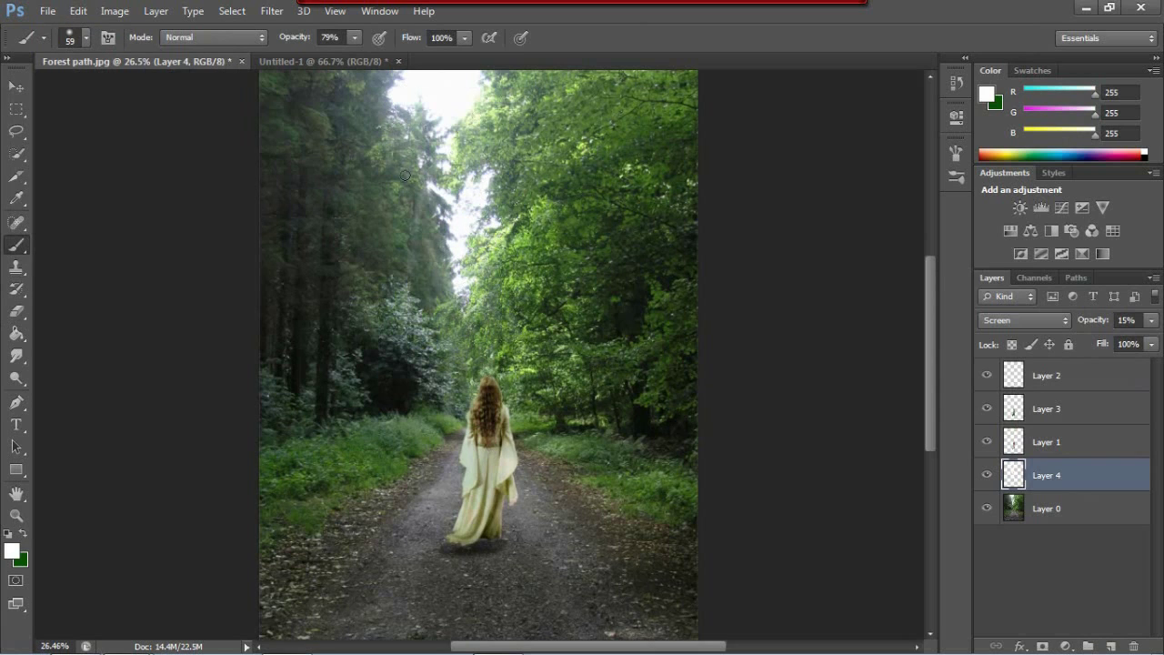
ctrl+click(482, 312)
ctrl+click(501, 404)
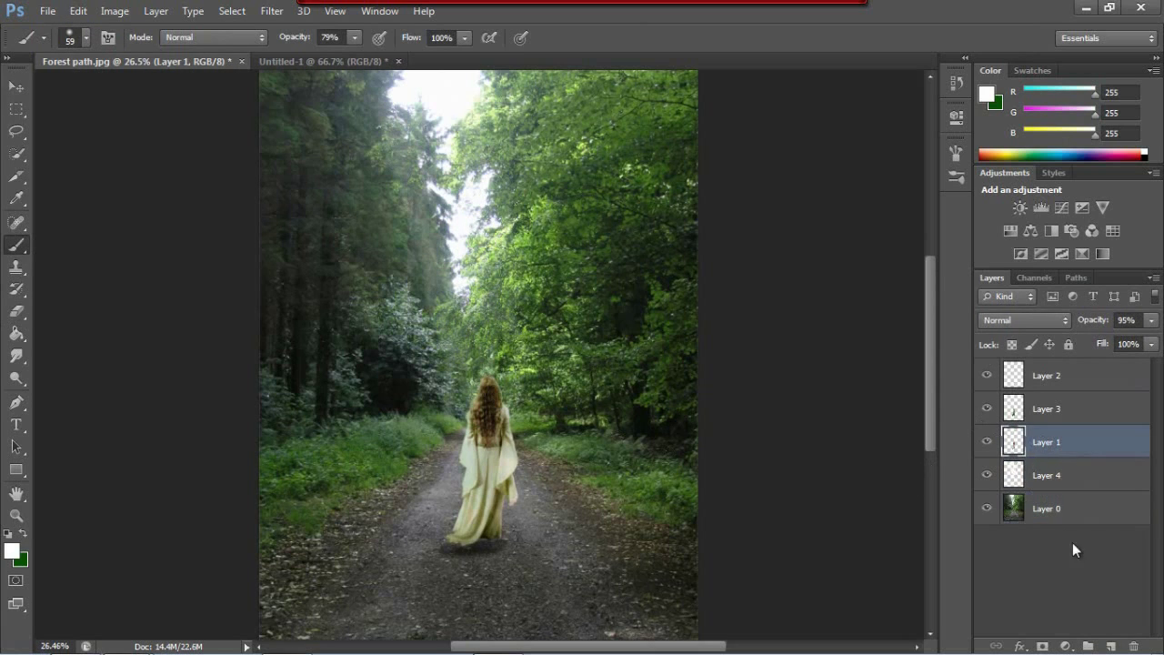
Add Layer 5 below the woman with a white Screen glow faded to 20% opacity.
ctrl+click(1111, 646)
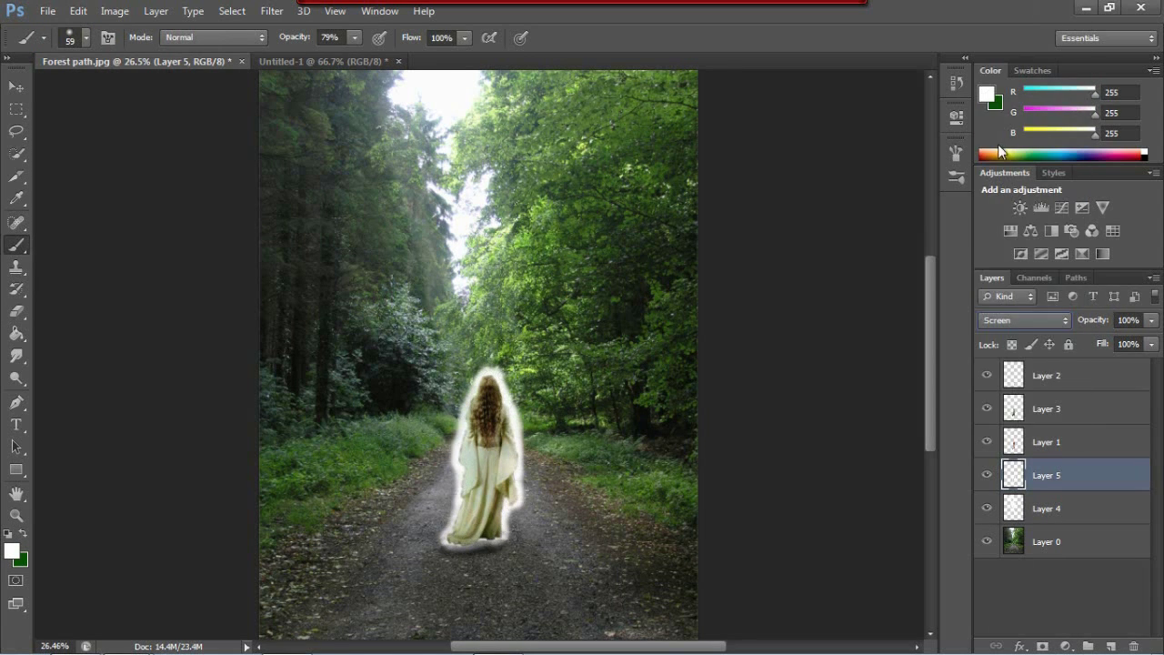
drag(1149, 321, 1086, 341)
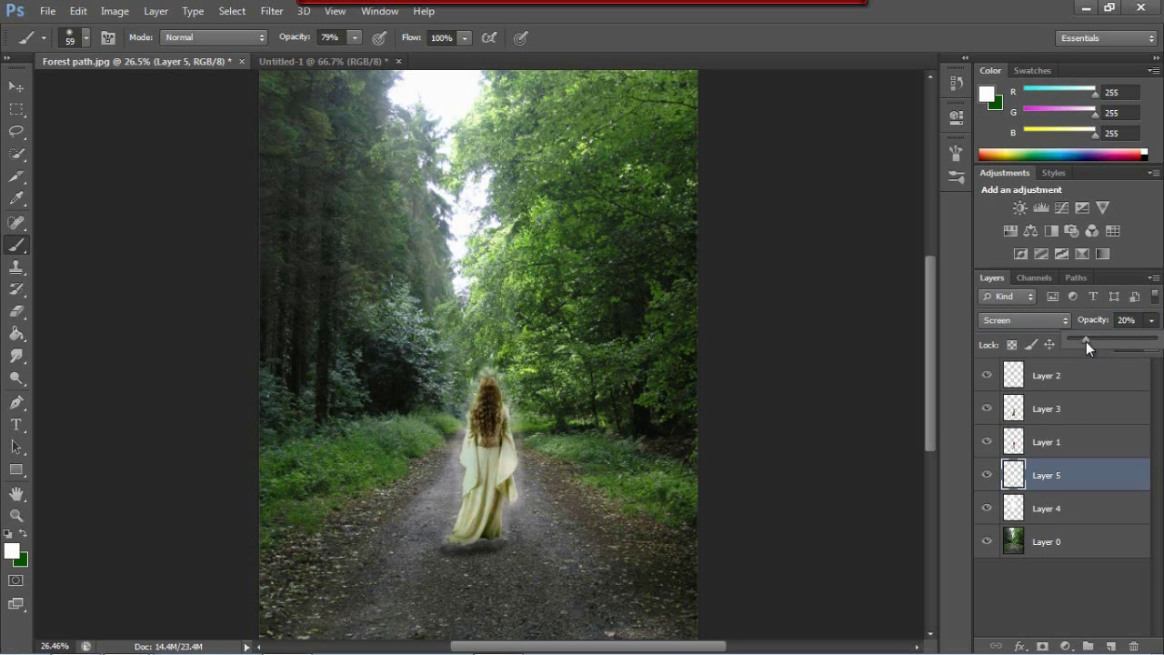
ctrl+click(1096, 474)
click(1074, 442)
Paint a black shadow under the dress hem on Layer 2 with a size 32 brush, then undo it.
key(e)
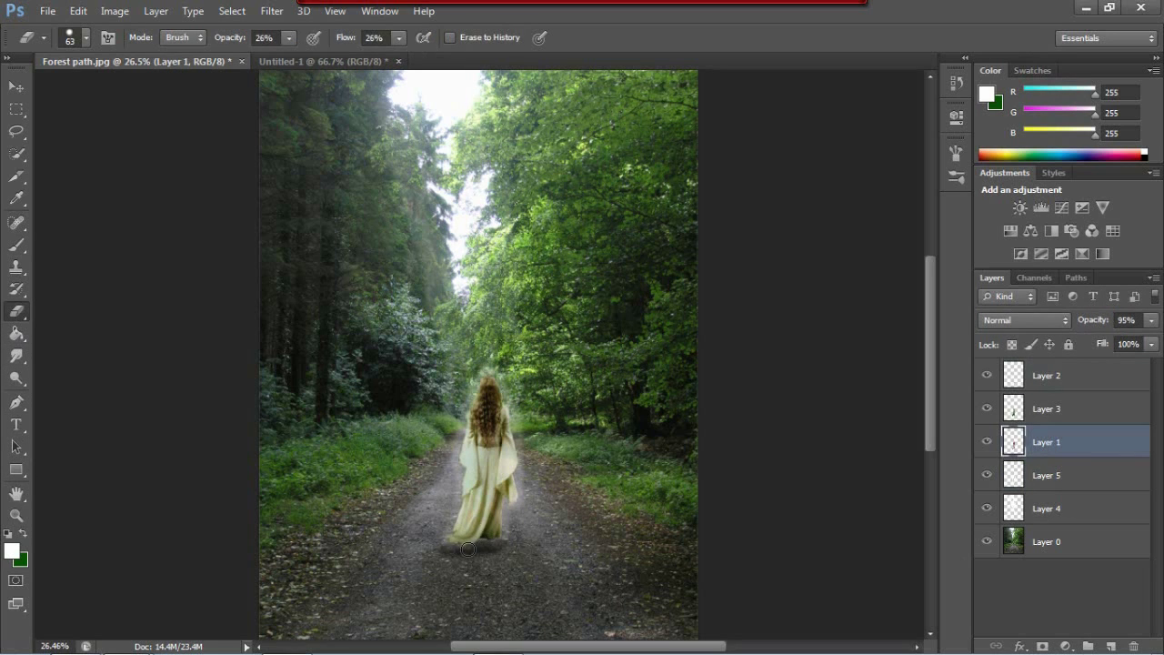
key(0)
click(1046, 375)
key(d)
key(b)
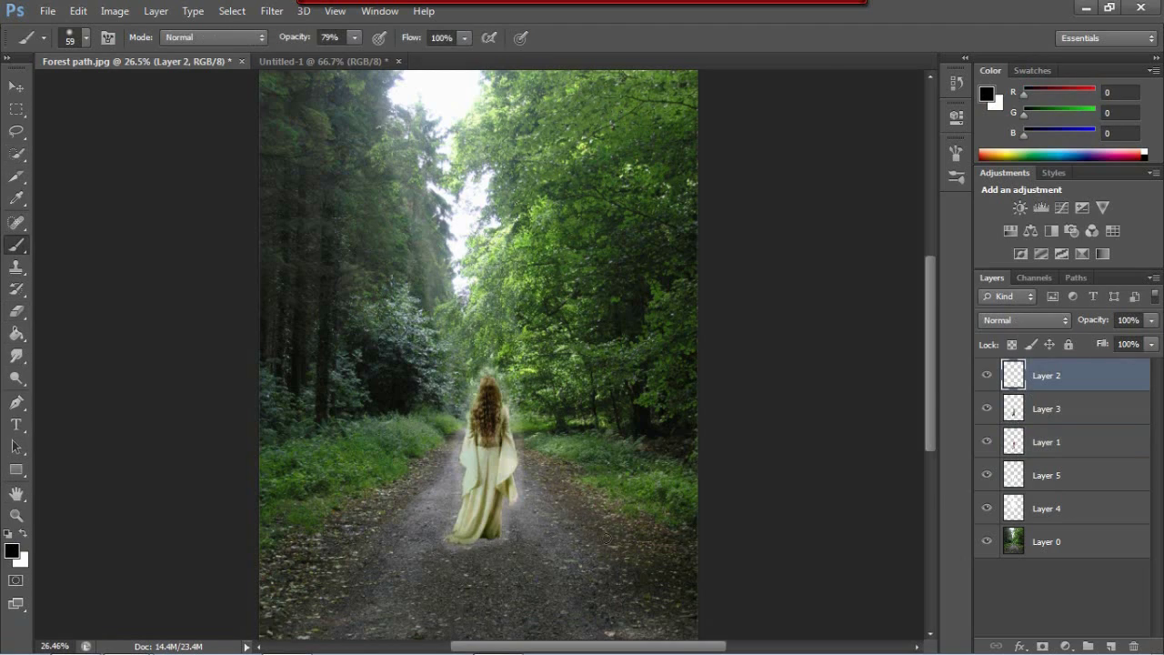
scroll(477, 587, up, 5)
click(86, 38)
drag(514, 446, 435, 453)
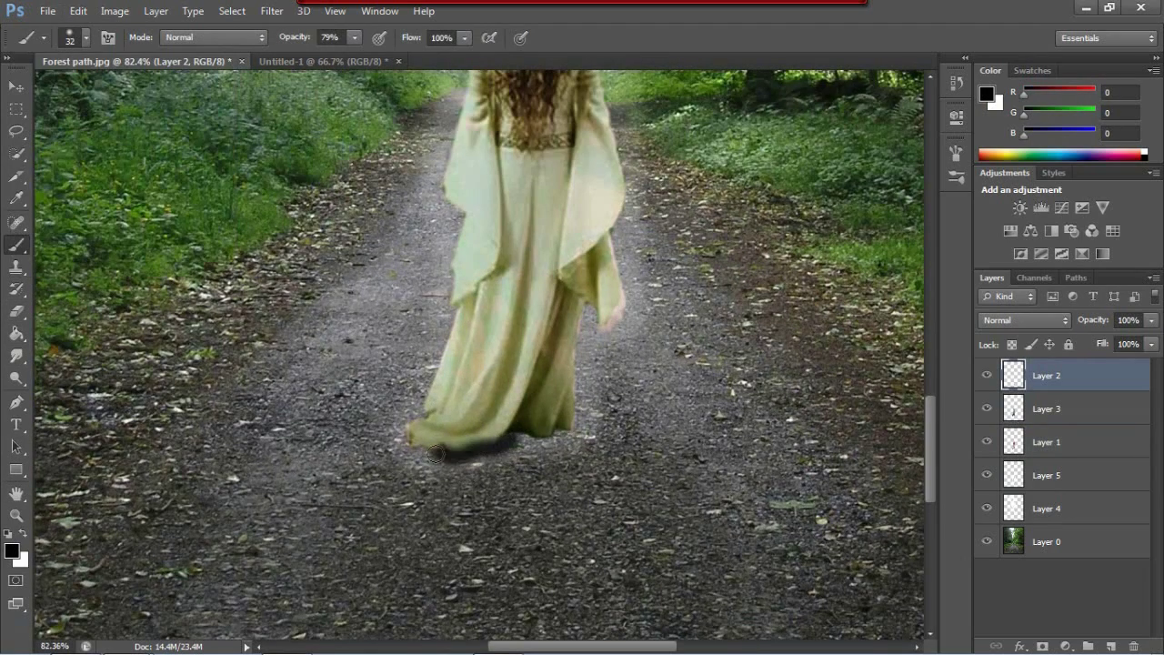
drag(548, 441, 409, 444)
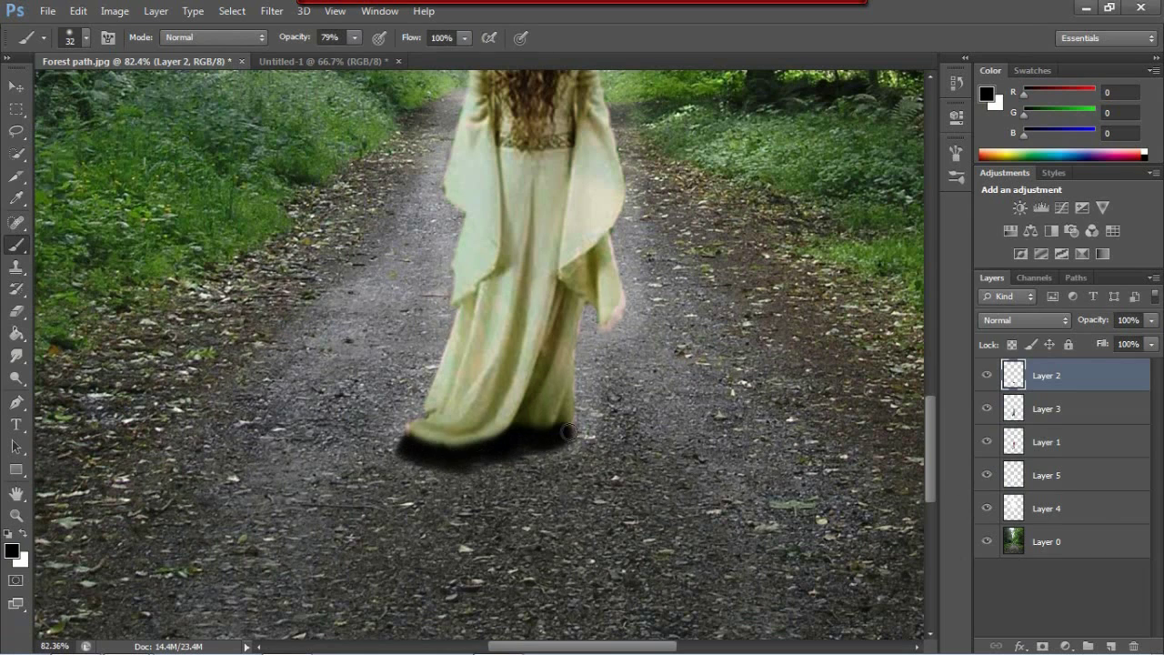
mouse_move(1152, 349)
mouse_down()
mouse_move(1100, 342)
mouse_move(1154, 342)
mouse_move(1119, 344)
mouse_up()
key(ctrl+alt+z)
key(ctrl+alt+z)
key(ctrl+alt+z)
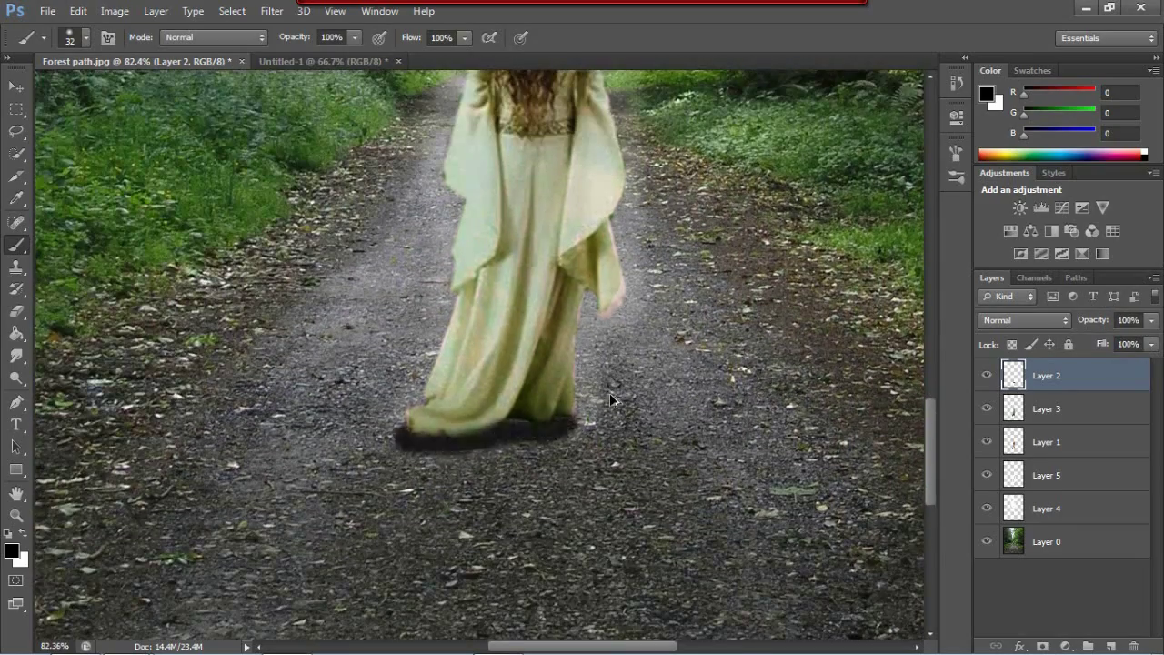
Duplicate Layer 1 as Layer 1 copy and fit the whole image in the window.
click(1087, 442)
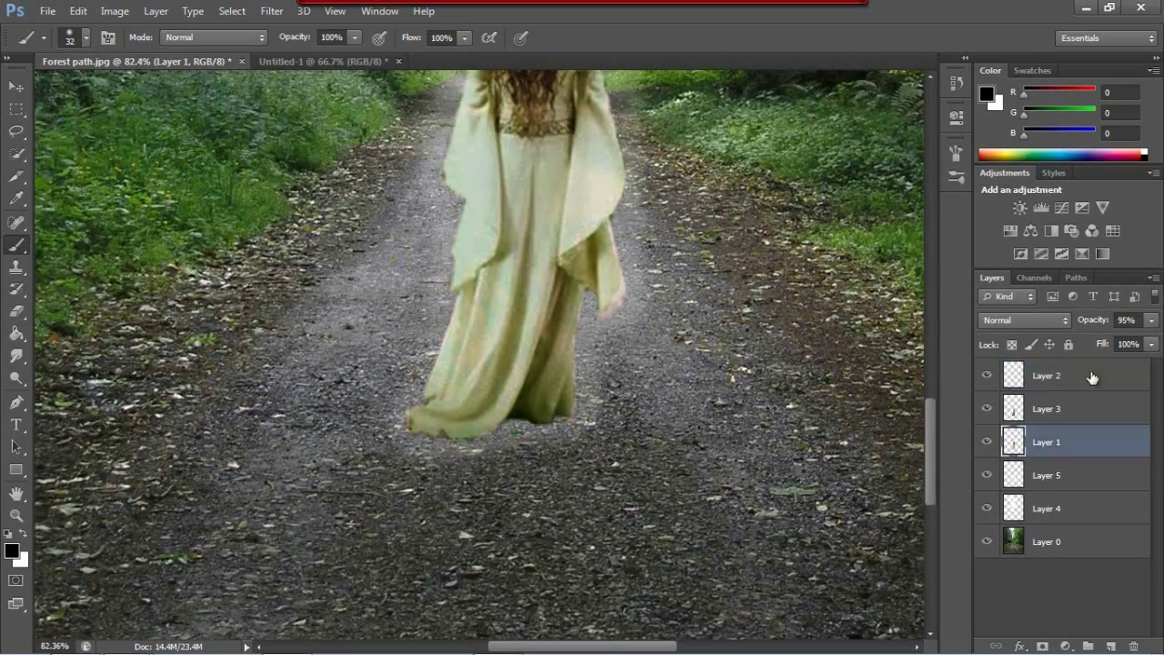
right_click(1072, 442)
click(755, 125)
click(733, 189)
key(ctrl+0)
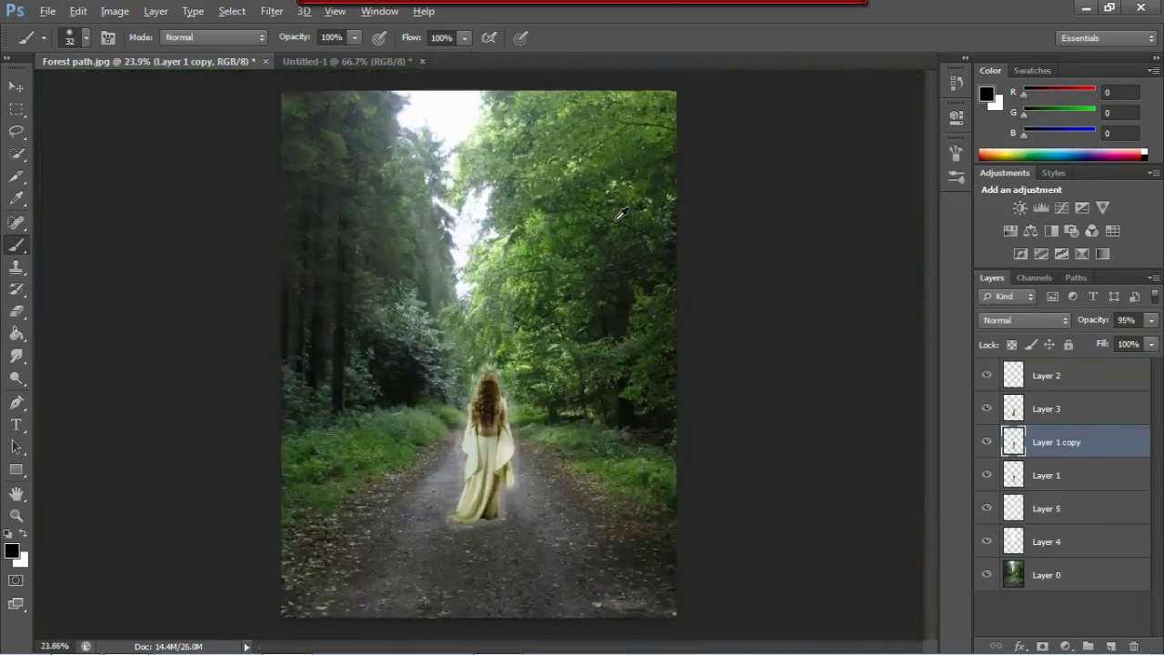
key(ctrl+0)
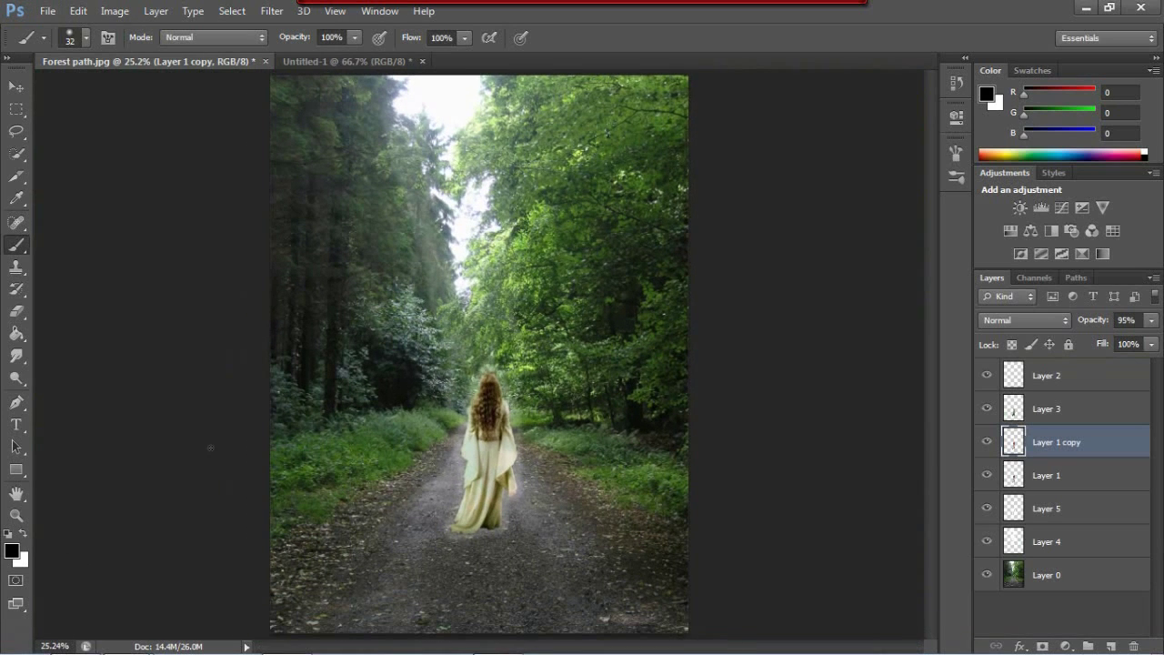
Dim the Layer 5 glow, then flip Layer 1 copy vertically and move it below her feet.
click(1051, 515)
drag(1093, 339, 1085, 338)
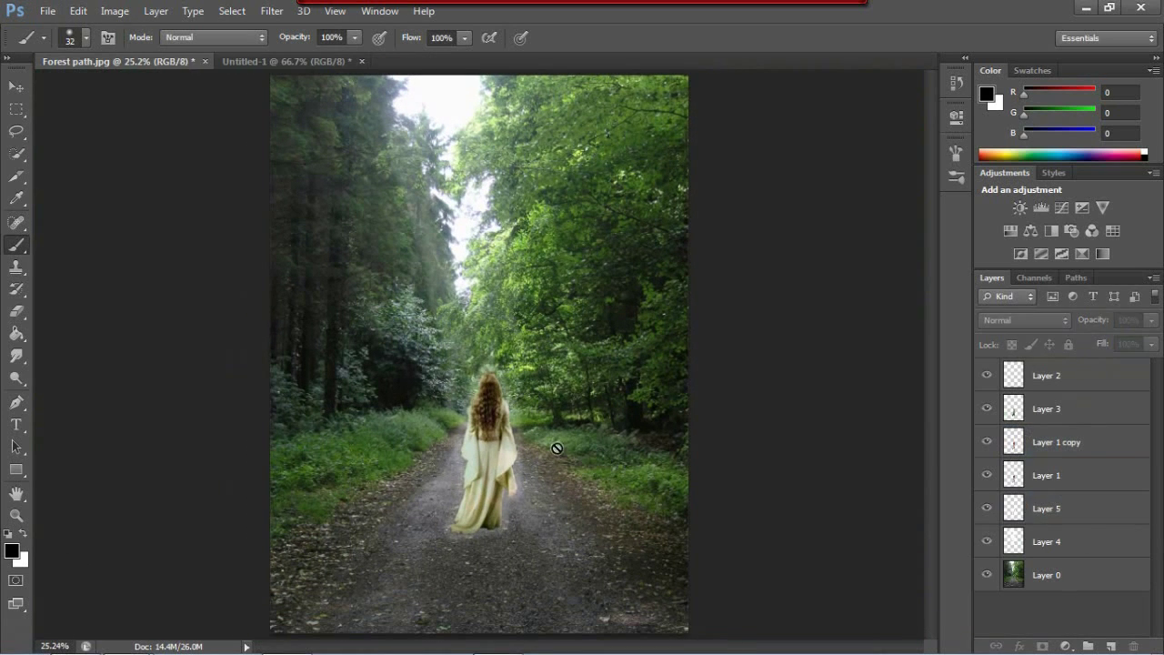
click(1055, 442)
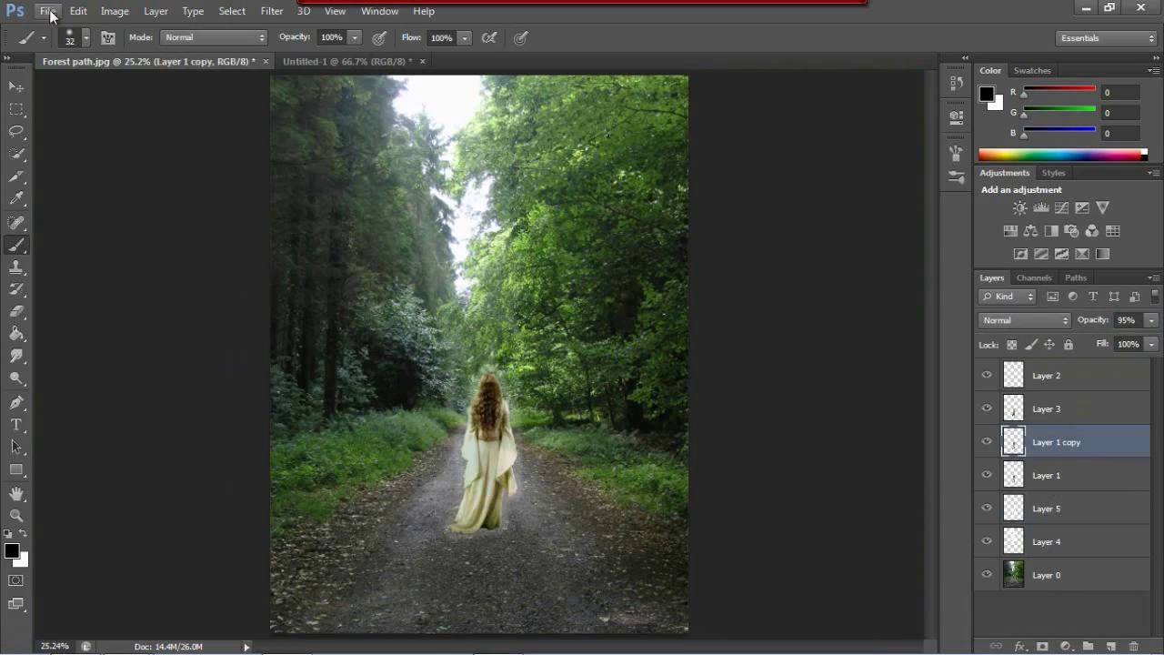
click(79, 11)
click(337, 544)
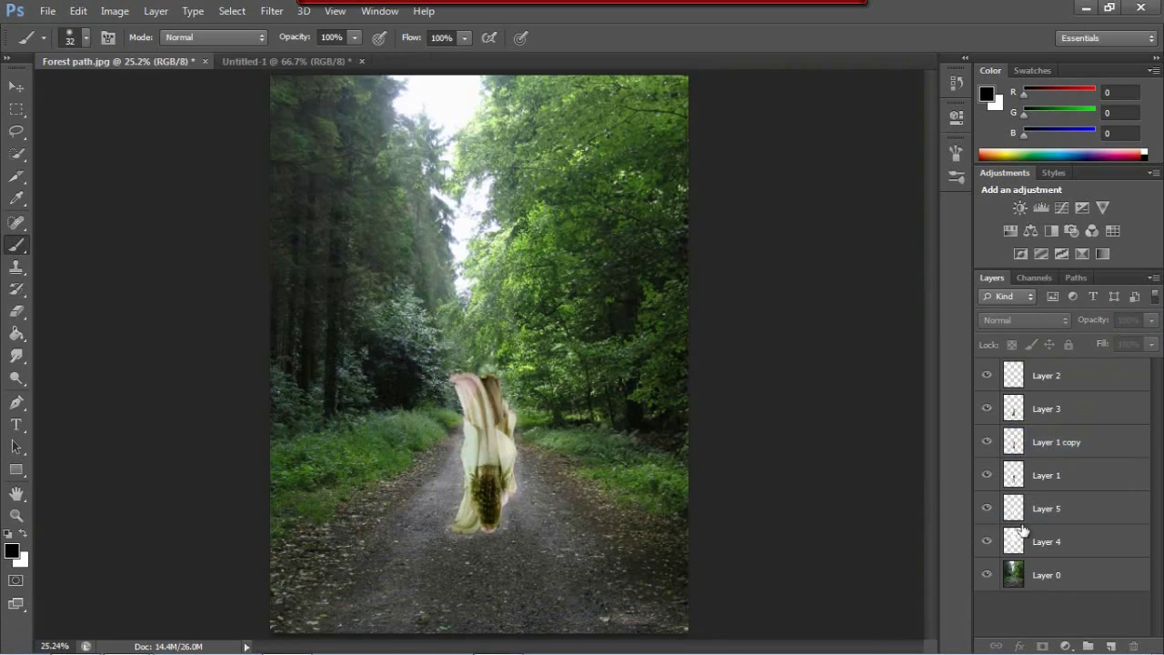
scroll(452, 403, up, 3)
key(v)
mouse_move(453, 403)
mouse_down()
mouse_move(452, 243)
mouse_move(452, 571)
mouse_up()
Mirror the reflection horizontally, align it under the hem, and place it beneath Layer 1.
click(78, 11)
mouse_move(104, 344)
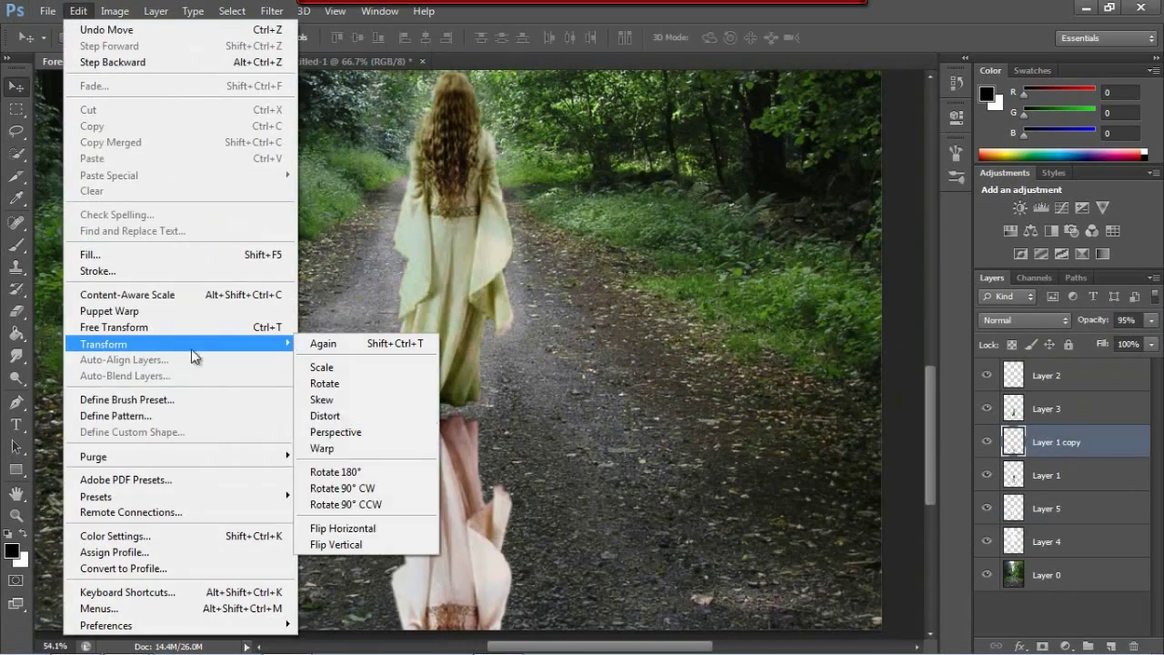
click(366, 538)
drag(437, 345, 403, 361)
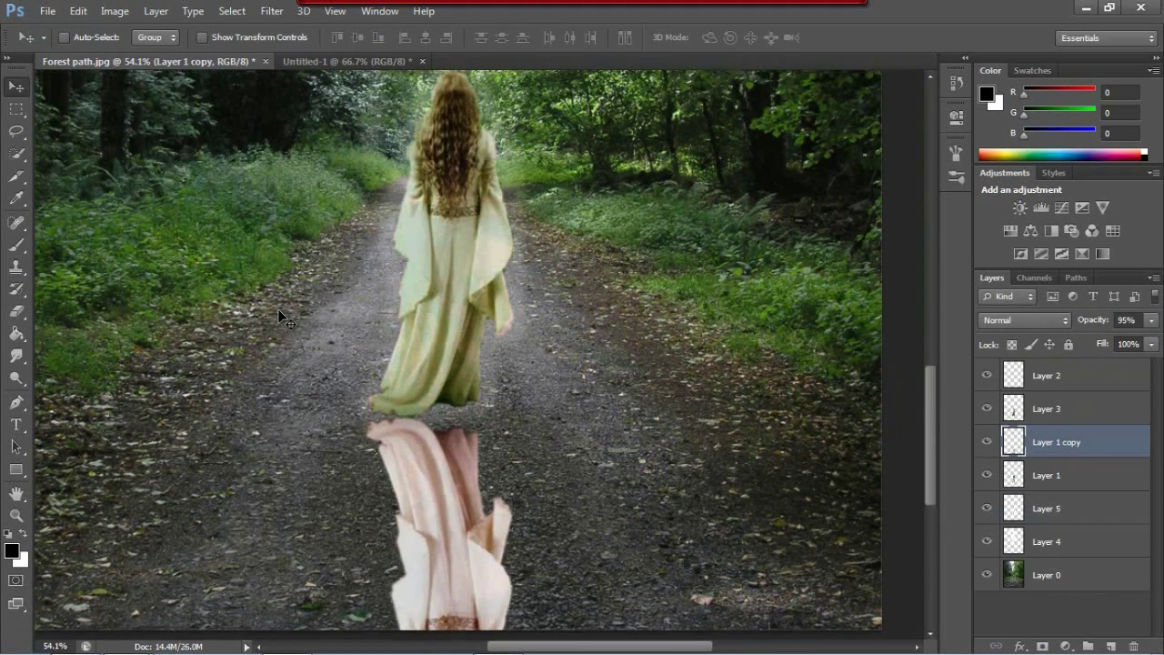
scroll(282, 318, up, 2)
drag(437, 509, 424, 486)
drag(1055, 442, 1061, 476)
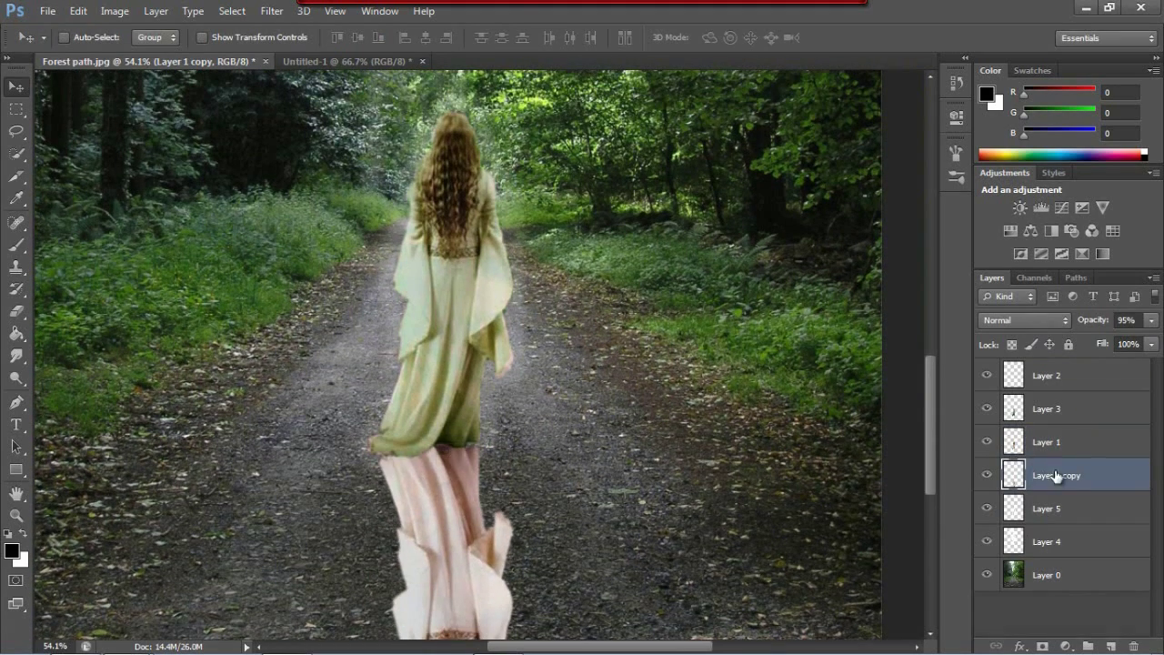
drag(459, 537, 464, 530)
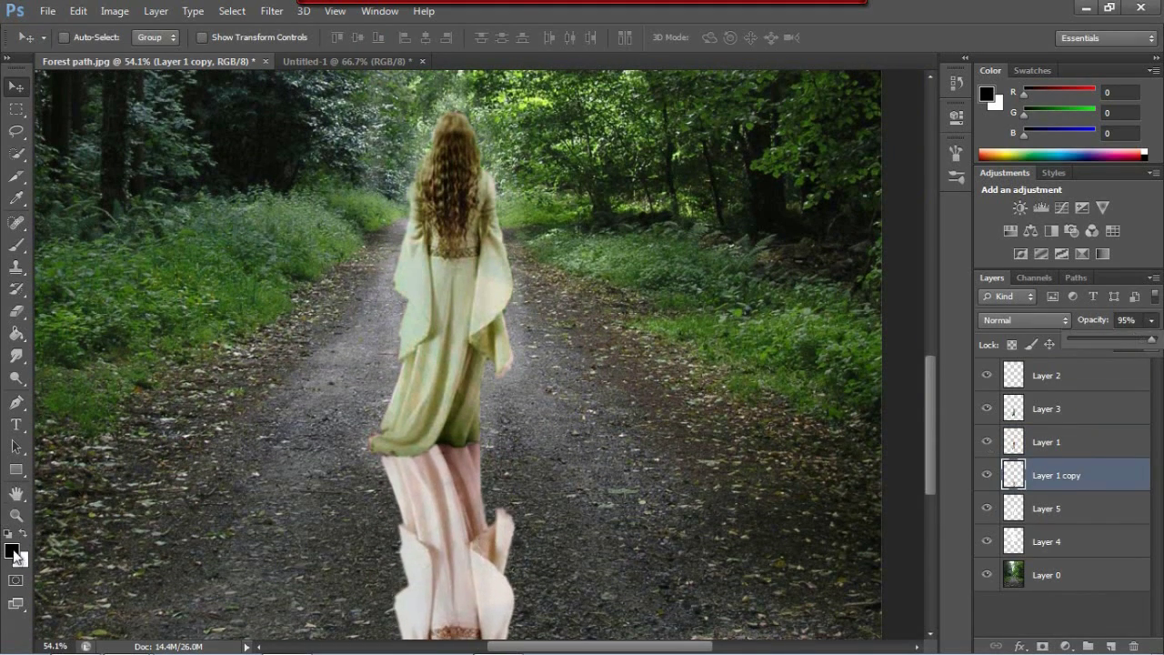
click(16, 334)
click(400, 535)
Fill the Untitled-1 canvas with black and bring it into the forest image as a layer.
key(ctrl+z)
key(ctrl+Tab)
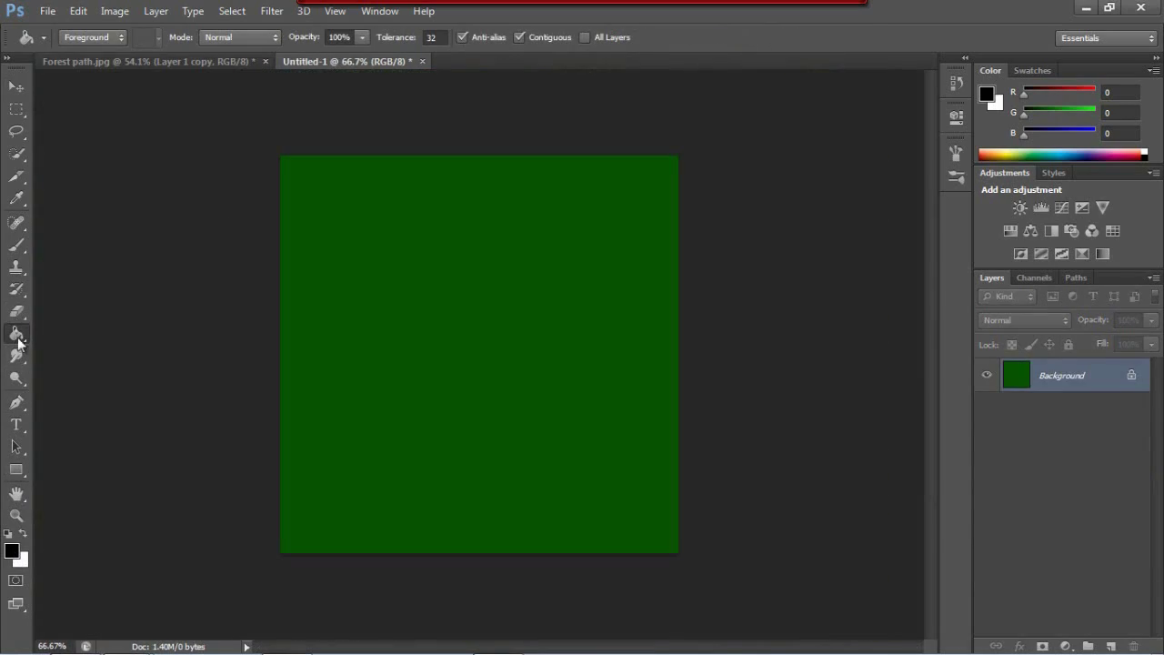
click(409, 446)
key(v)
drag(416, 442, 382, 446)
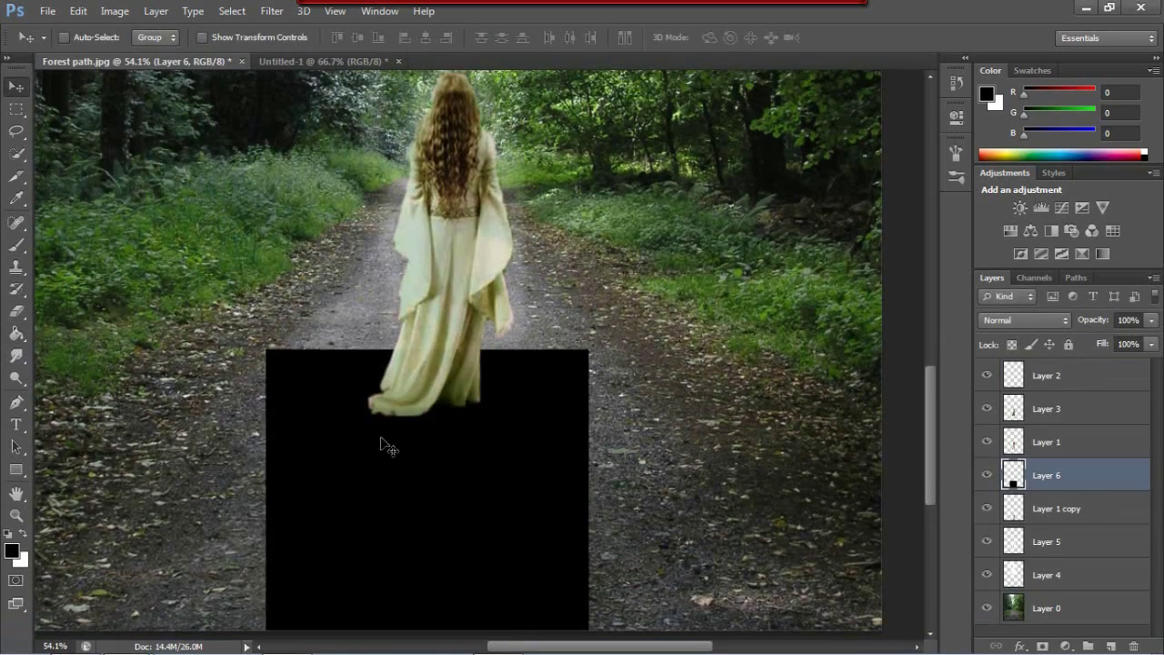
Free-transform the black layer into a narrow strip running from the hem to the bottom.
key(ctrl+t)
drag(428, 496, 422, 445)
drag(556, 503, 512, 503)
drag(351, 503, 386, 503)
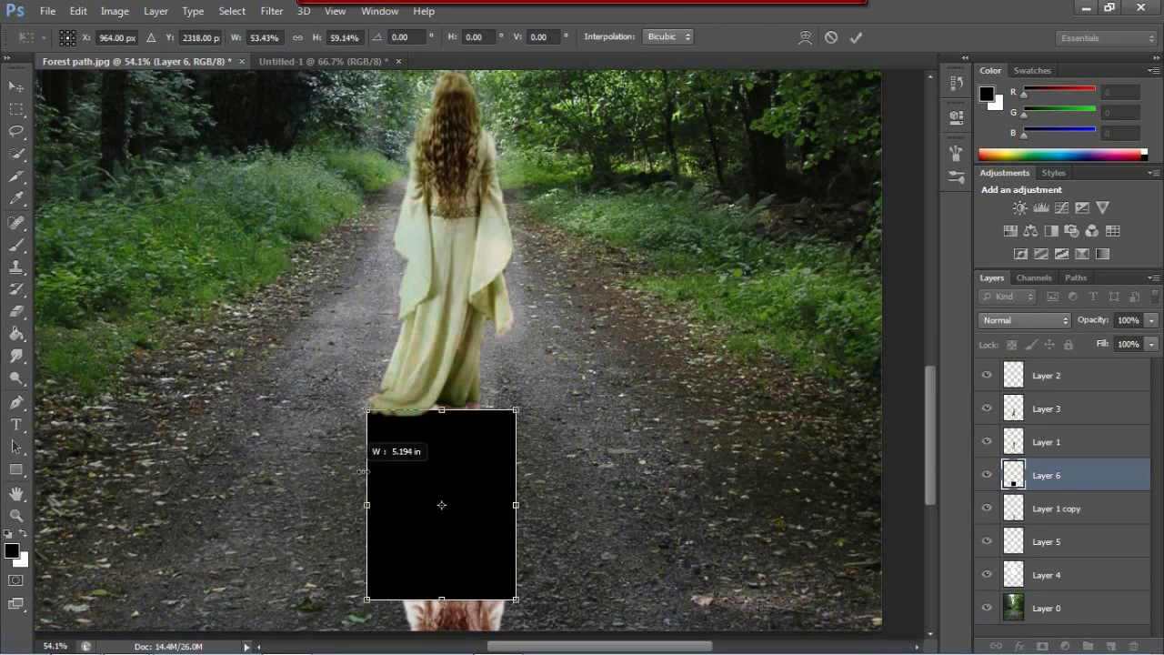
drag(452, 598, 455, 644)
drag(452, 397, 441, 375)
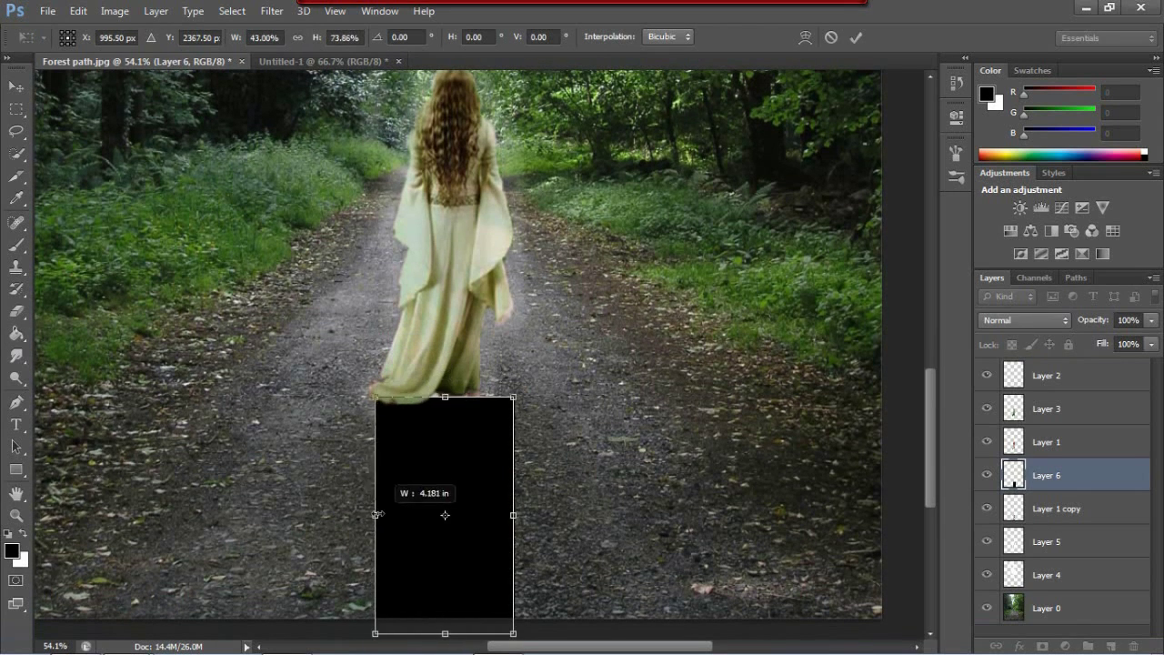
drag(386, 504, 368, 504)
key(Return)
Adjust layer opacity so the reflection remains a faint 29% mirrored figure.
key(e)
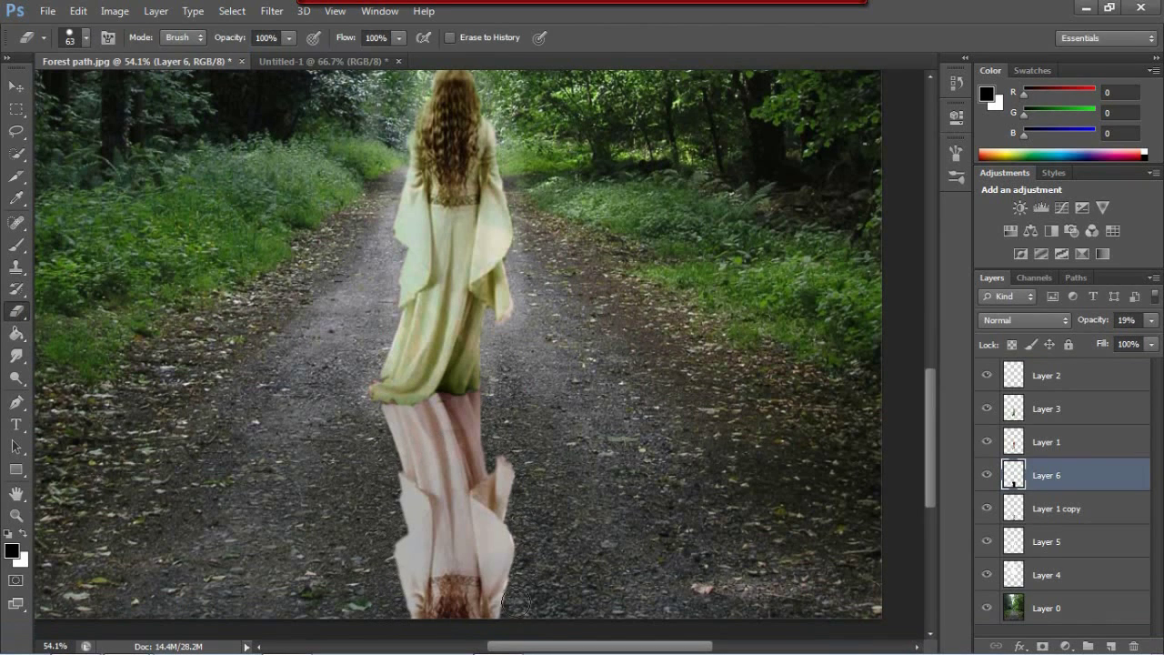
drag(1085, 339, 1156, 345)
click(1046, 442)
click(1046, 475)
Delete the black shape and old reflection layers, then check layer style options and select Layer 3.
key(Delete)
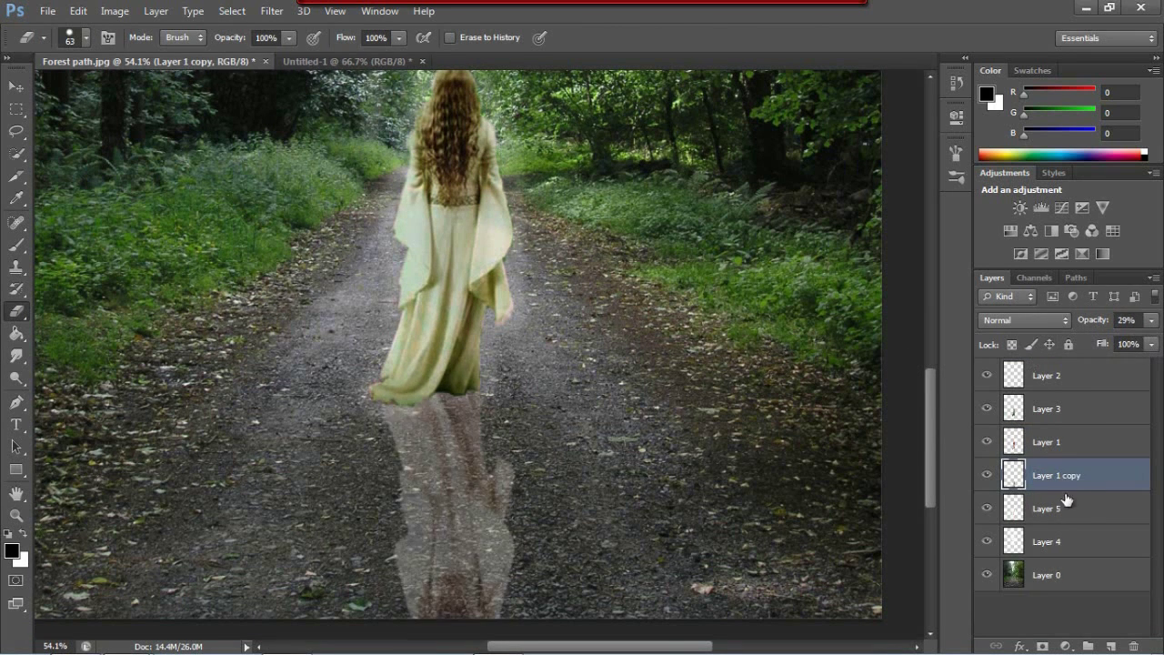
key(Delete)
right_click(1056, 442)
click(751, 129)
key(Escape)
right_click(1060, 444)
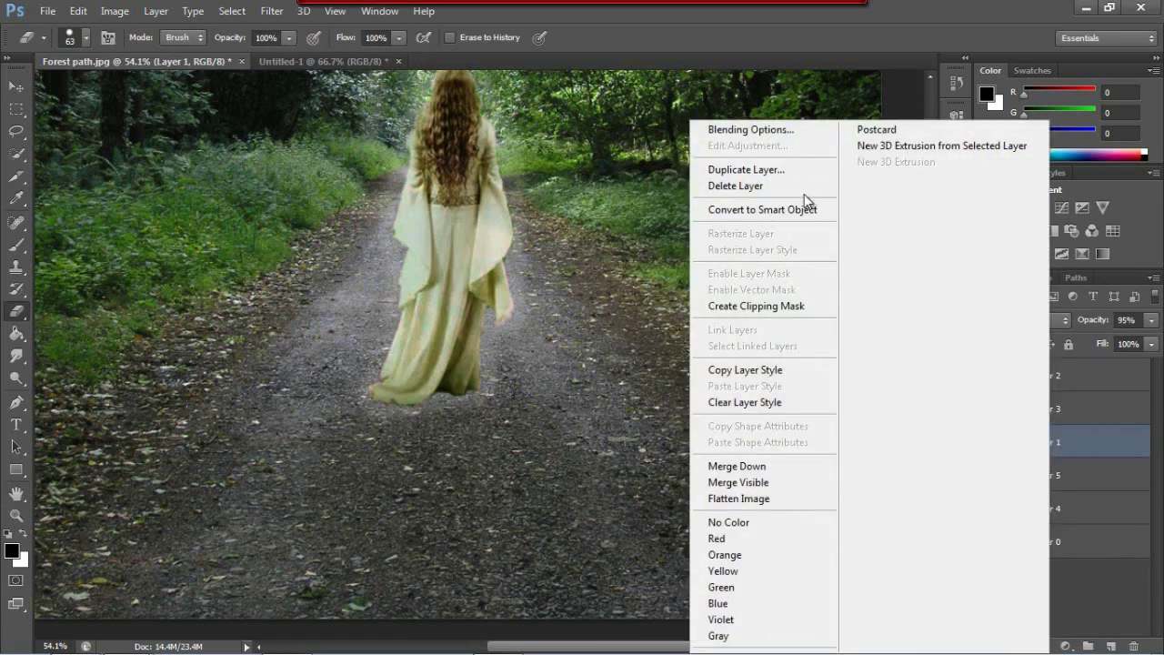
click(751, 130)
key(Escape)
right_click(1056, 408)
click(724, 129)
click(1058, 278)
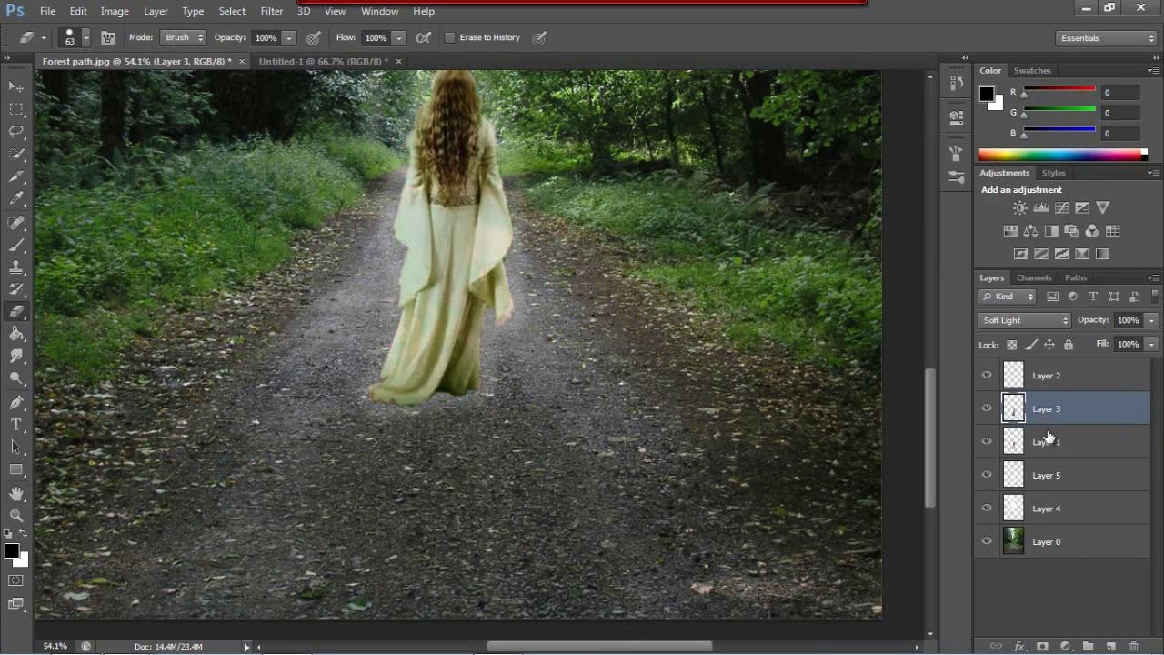
Give the reflection copy a black Color Overlay layer style.
right_click(1069, 468)
click(723, 128)
click(642, 452)
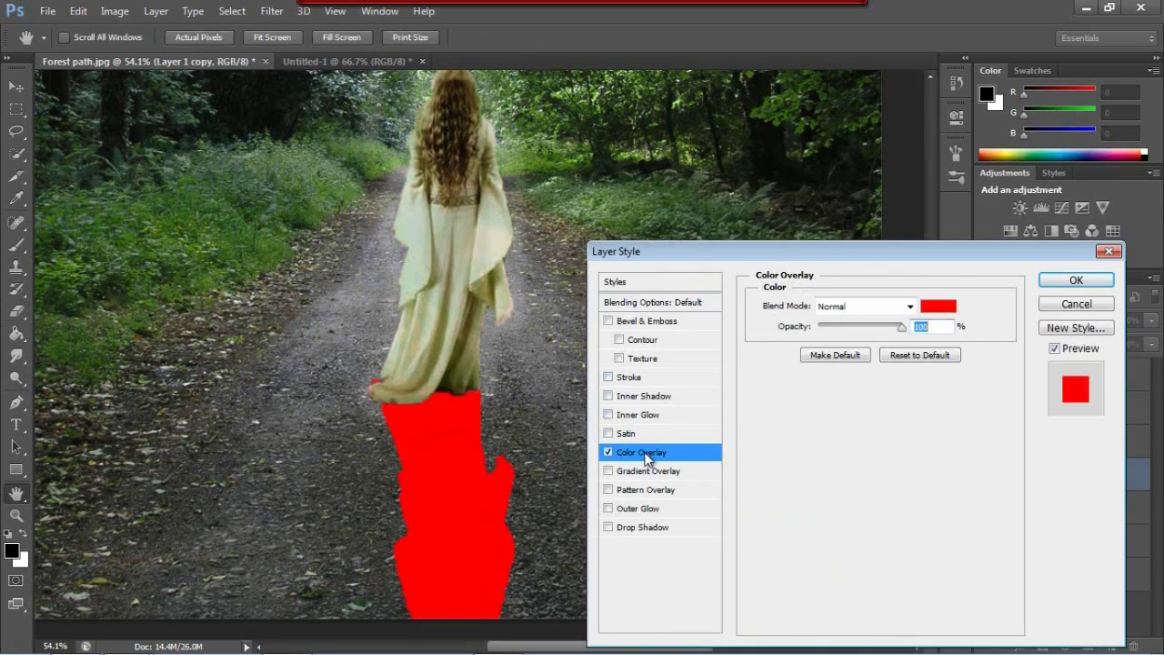
click(938, 305)
click(1076, 280)
Nudge the black shadow into place under the dress and lower its opacity.
key(e)
scroll(370, 383, down, 3)
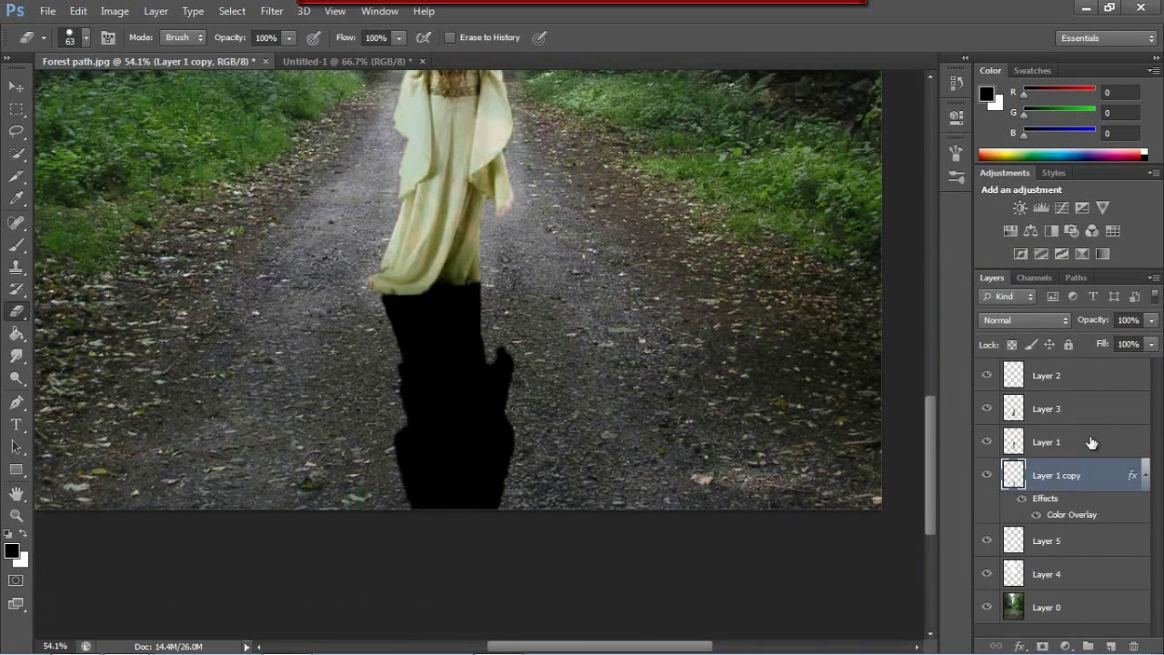
key(v)
drag(450, 392, 453, 397)
scroll(478, 543, up, 1)
click(1152, 321)
drag(1152, 339, 1088, 341)
key(ctrl+0)
Free Transform the shadow narrower under the woman, fade it to 35%, and add a Levels adjustment.
key(ctrl+t)
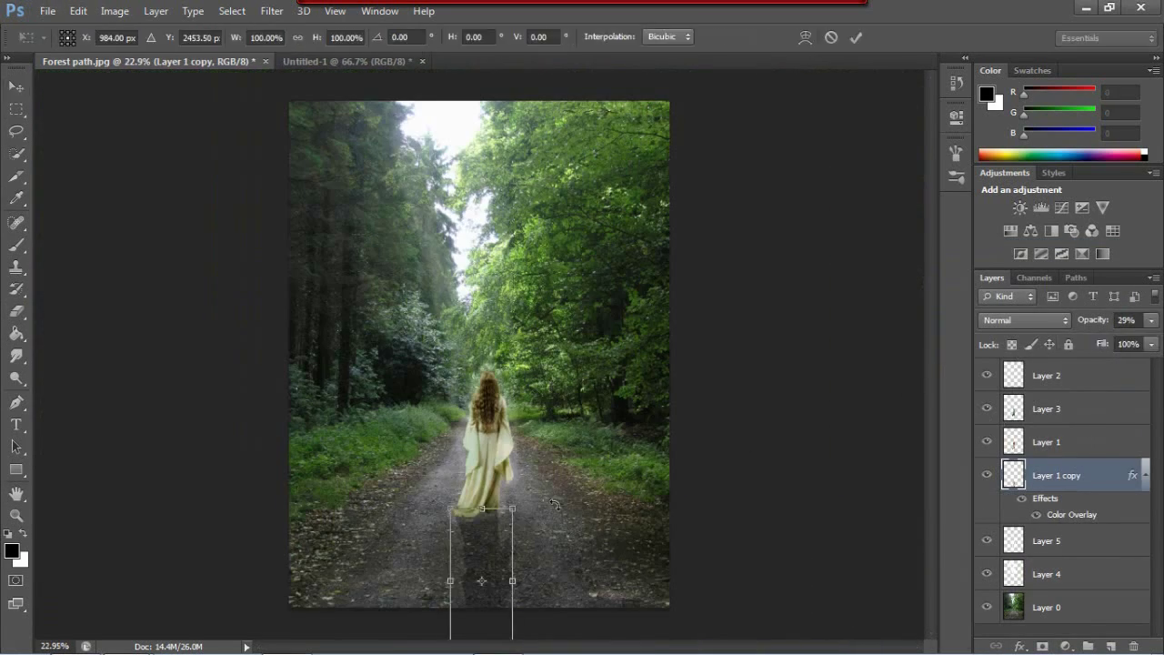
drag(512, 512, 505, 520)
drag(506, 587, 501, 589)
key(Return)
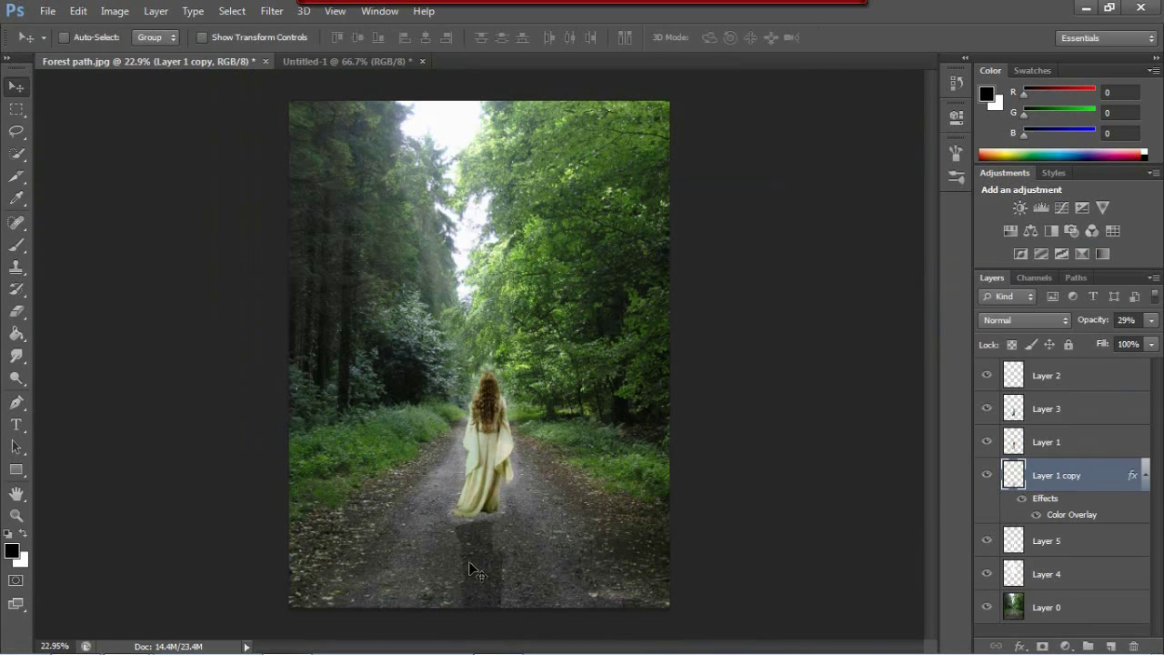
drag(1084, 341, 1084, 340)
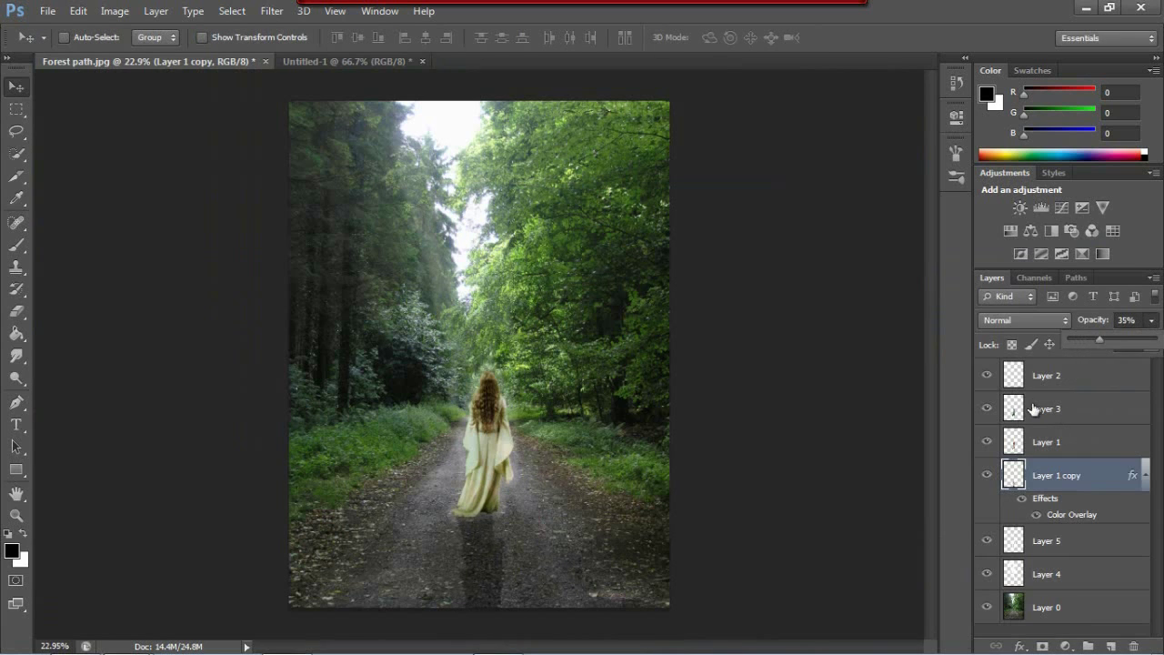
click(1061, 476)
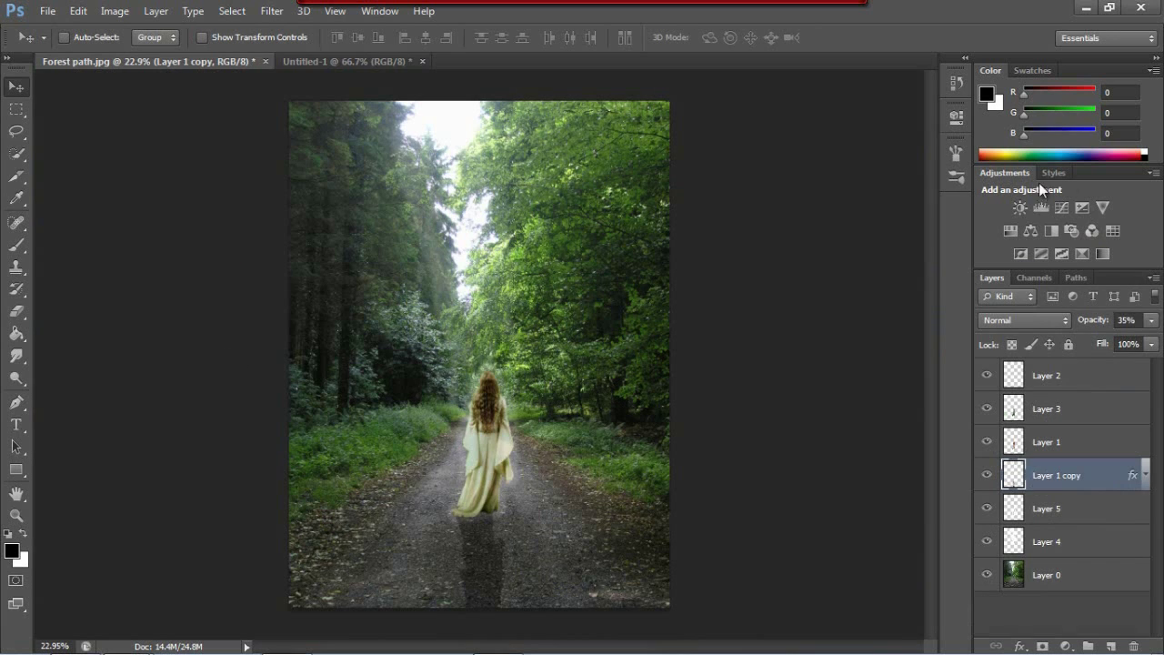
click(1041, 207)
Apply the Darker Levels preset and move the Levels adjustment to the top of the stack.
click(801, 159)
click(798, 202)
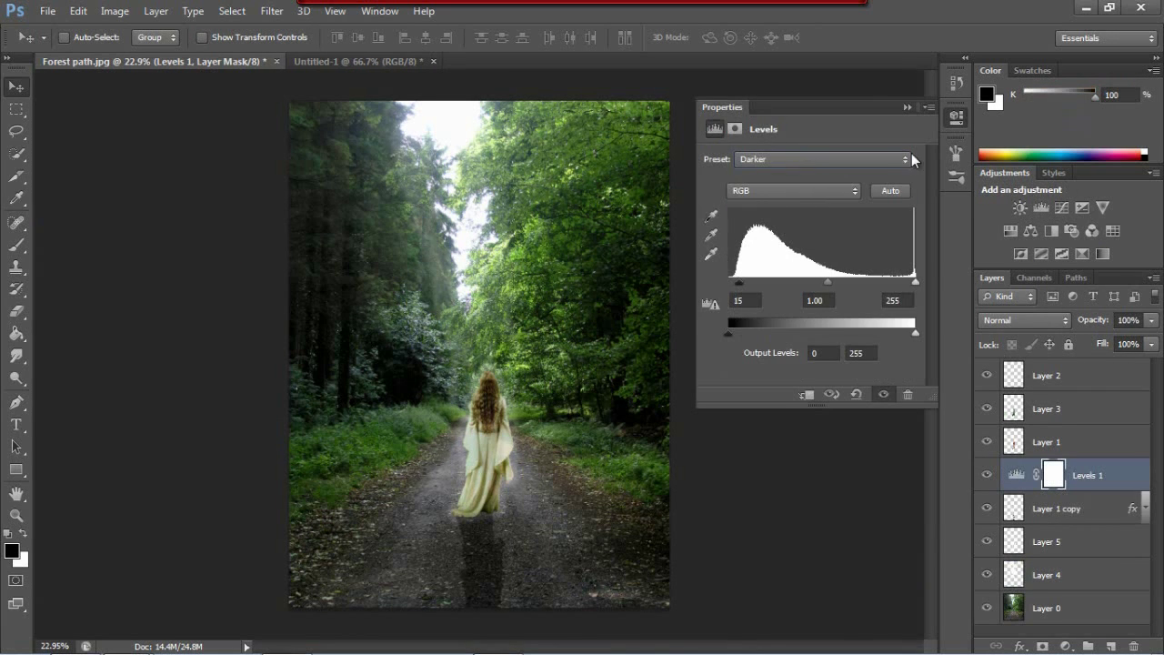
click(1018, 69)
click(955, 116)
click(955, 117)
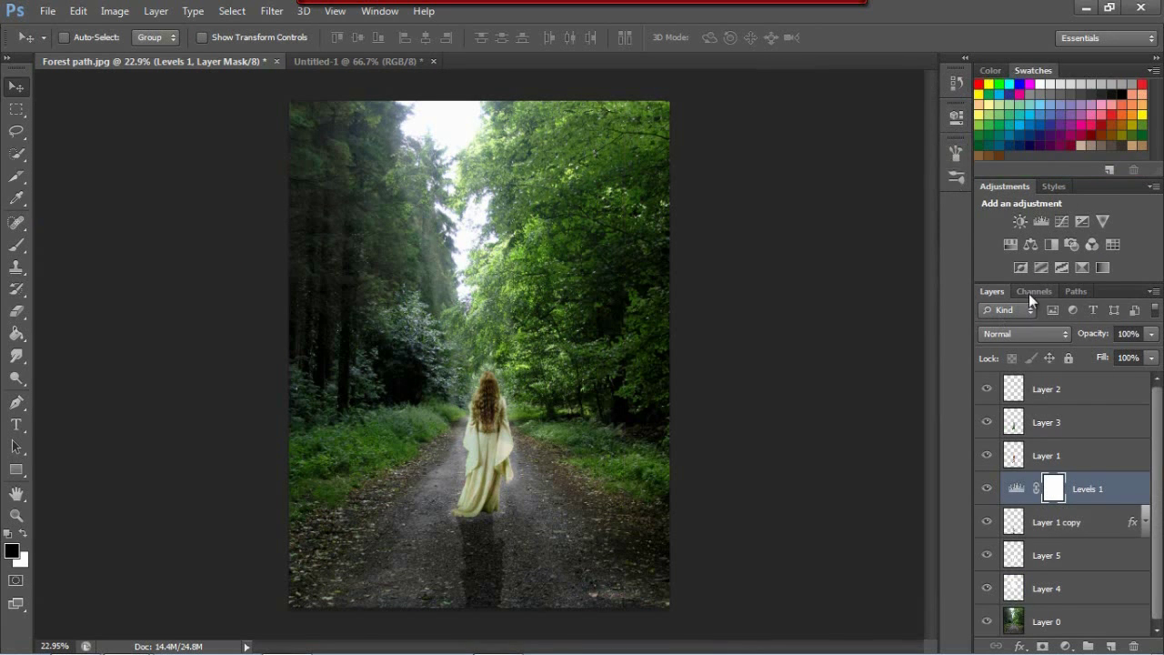
drag(1091, 488, 1080, 375)
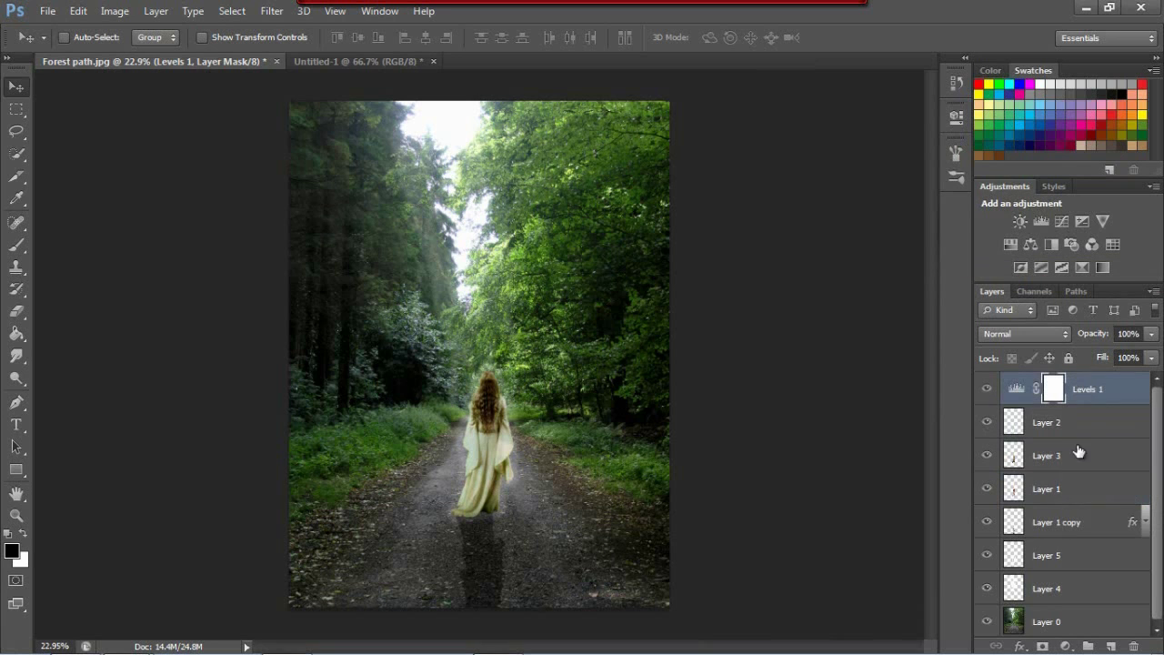
Try a colourful gradient style layer at Screen, 8% opacity, delete it, then undo the deletion.
click(1051, 186)
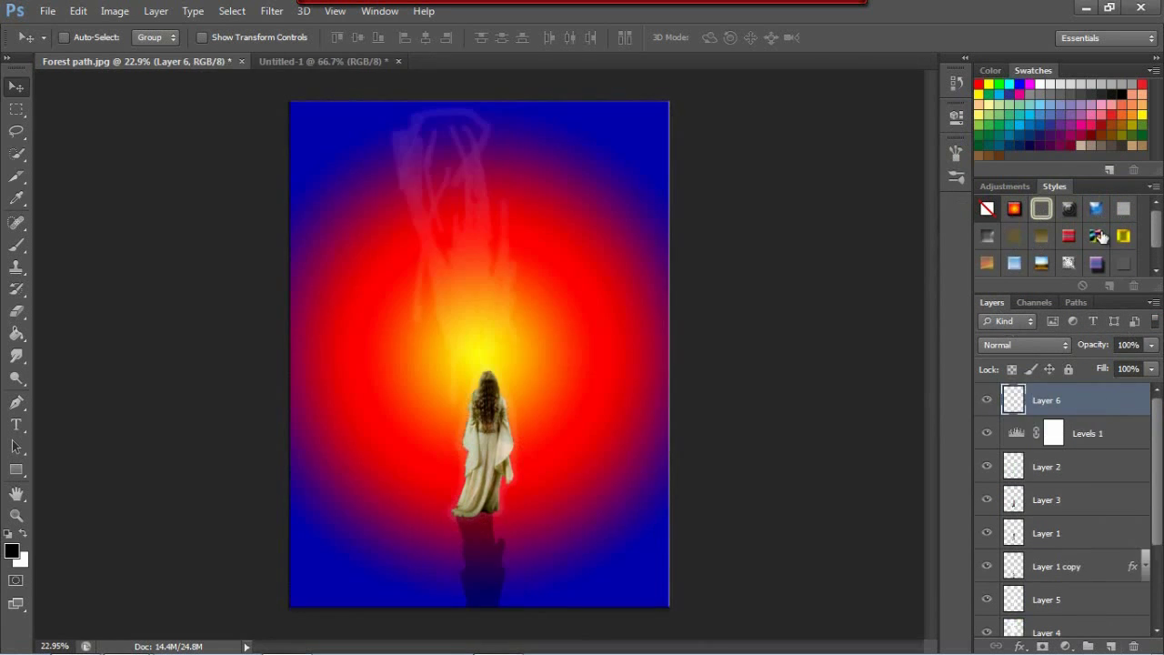
click(1025, 334)
click(997, 144)
drag(1151, 334, 1067, 360)
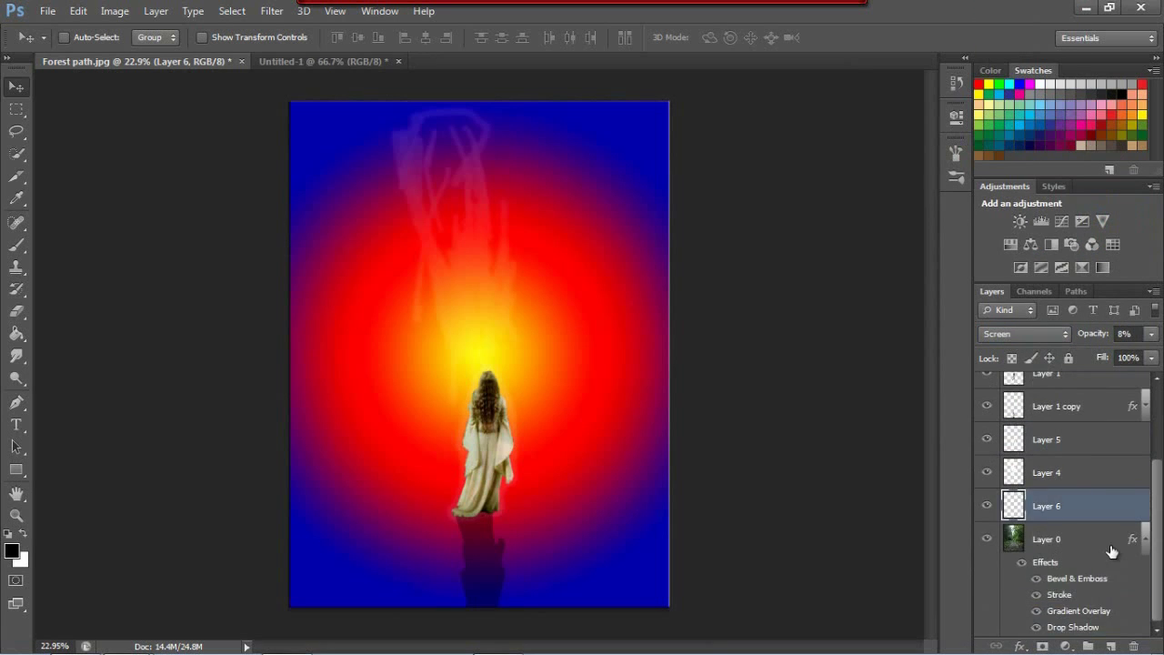
key(Delete)
click(80, 12)
click(95, 31)
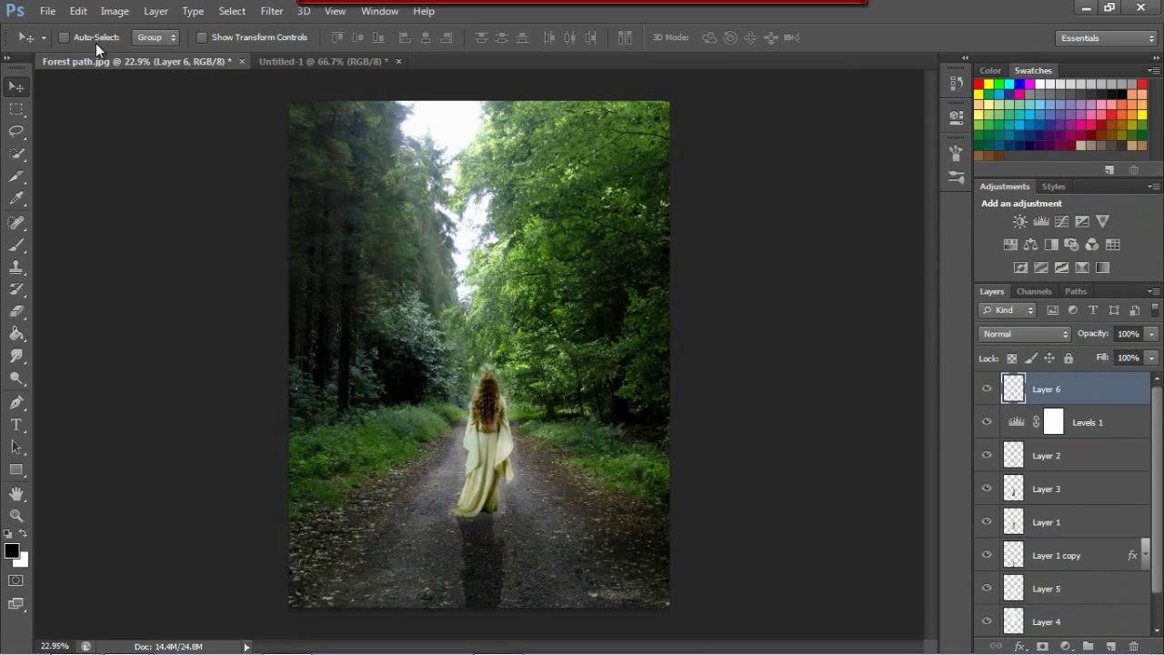
Apply a preset layer style to Layer 6 and collapse its effects list.
click(1054, 186)
click(1042, 209)
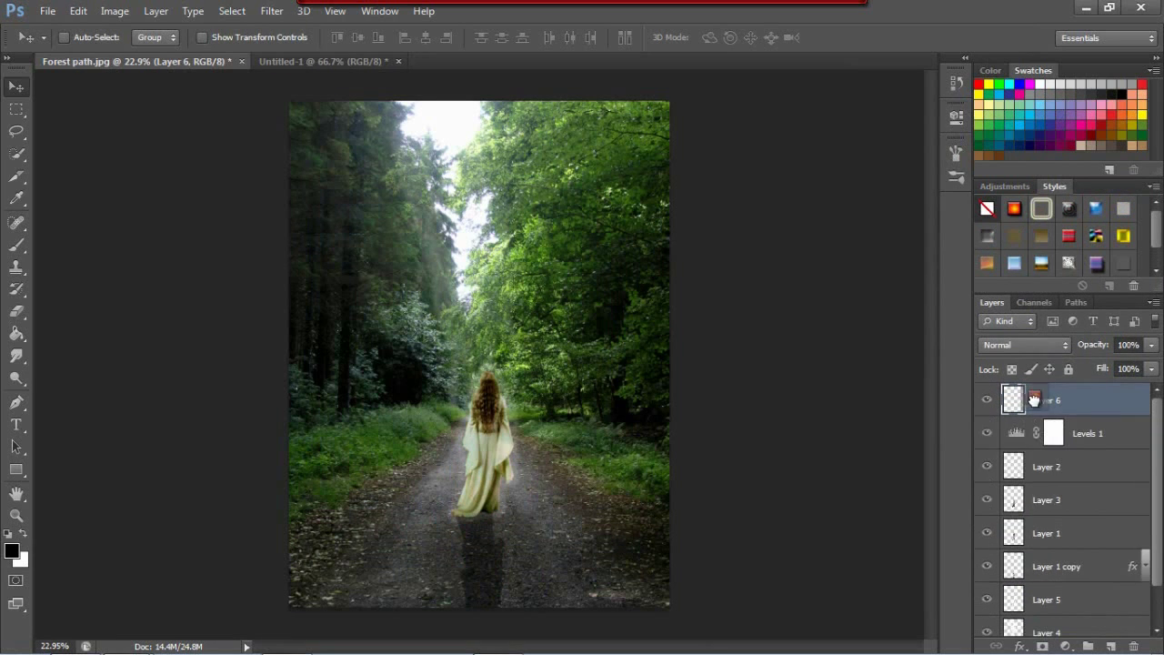
click(1144, 400)
click(1005, 186)
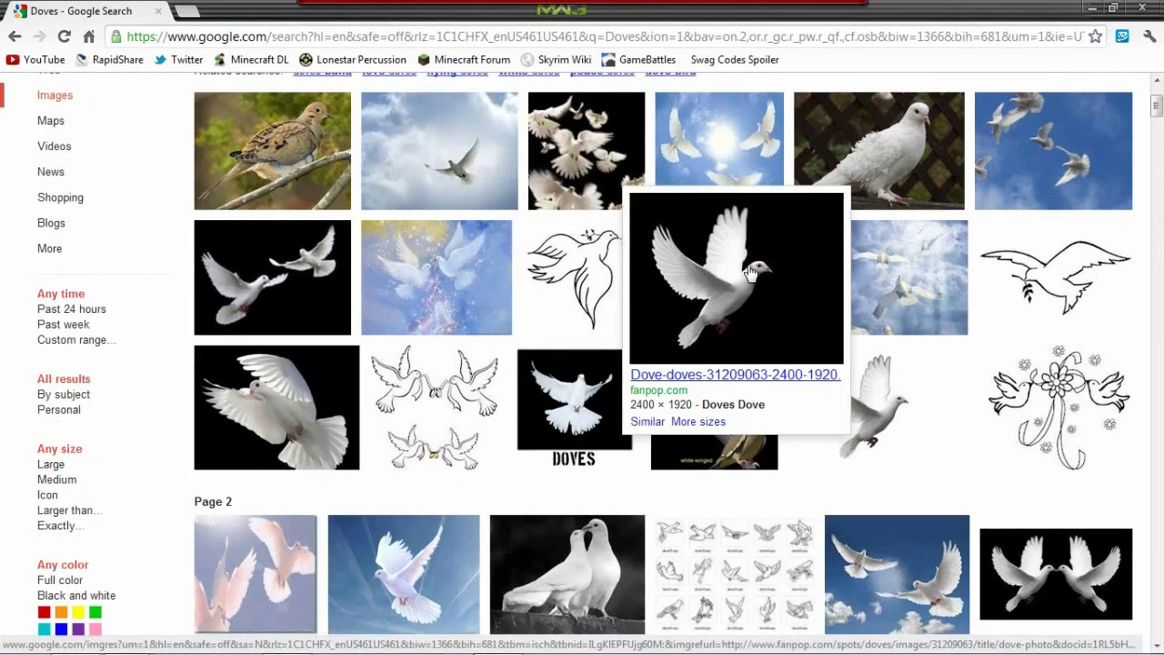
Save a downloaded dove photo to the computer as 'Dove'.
click(753, 273)
right_click(534, 299)
click(585, 306)
text(Dove)
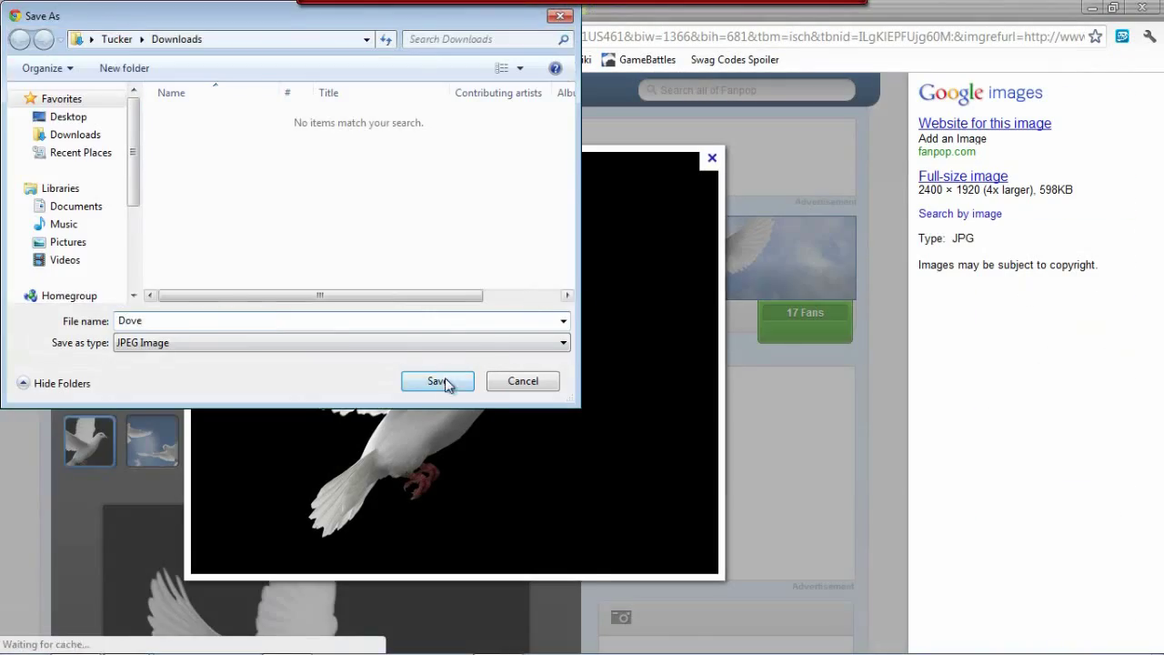
click(447, 382)
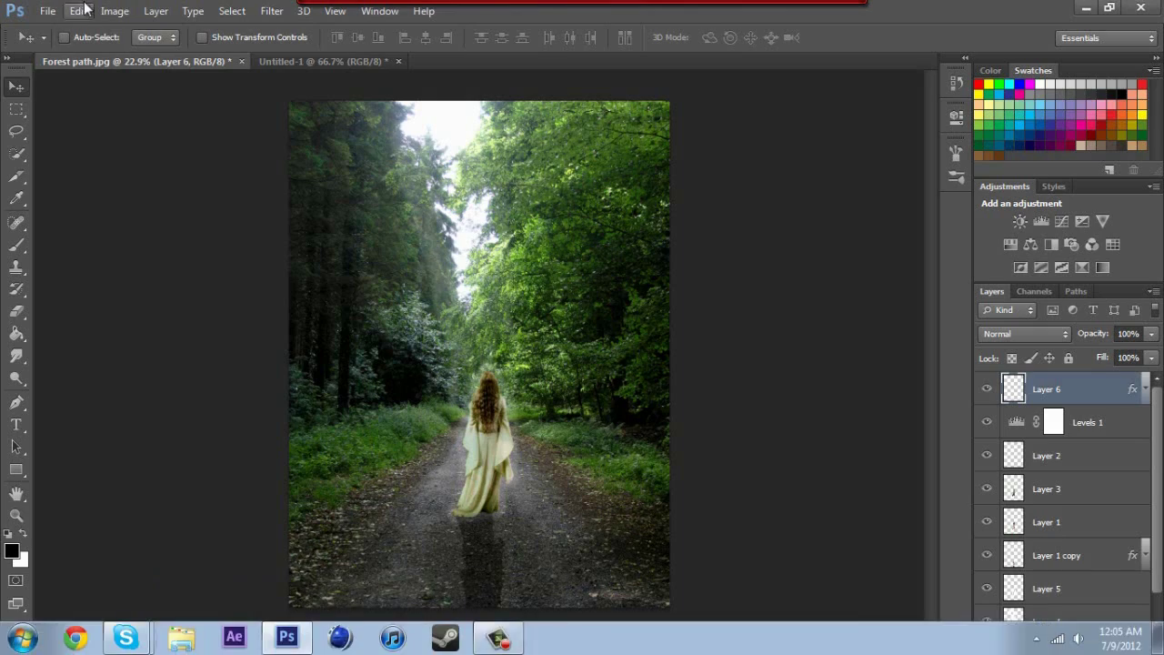
click(47, 11)
Bring Dove.jpg into the composite in Screen mode, shrunk to a tiny bird left of the woman.
click(64, 46)
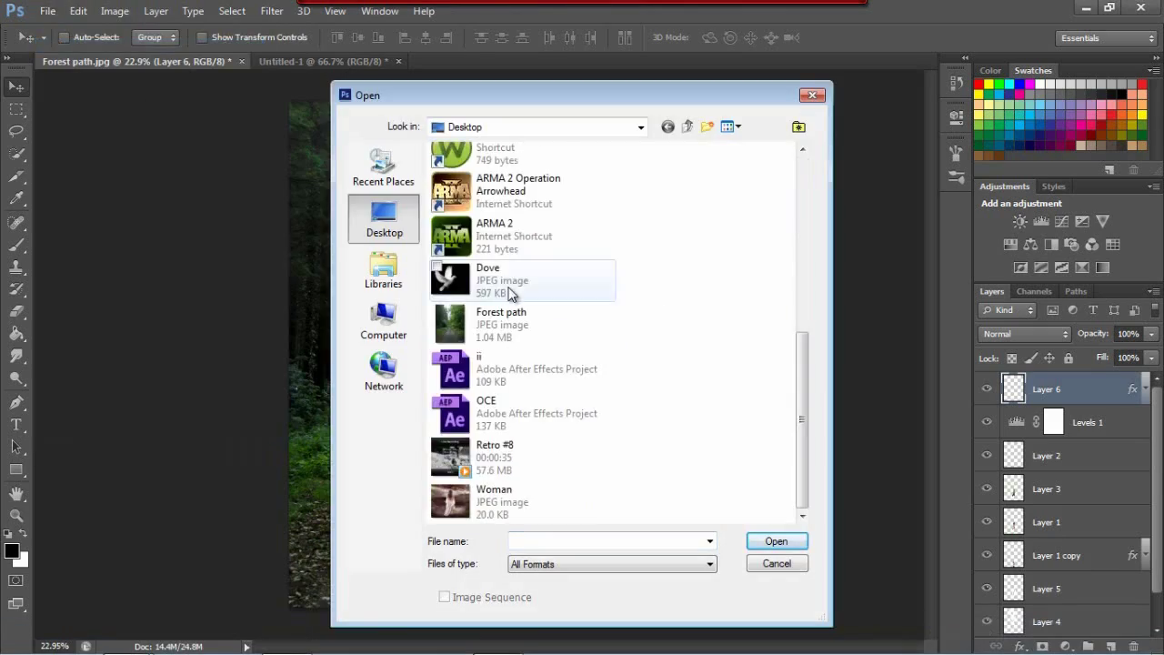
double_click(481, 268)
drag(425, 338, 558, 389)
click(1025, 333)
click(1026, 134)
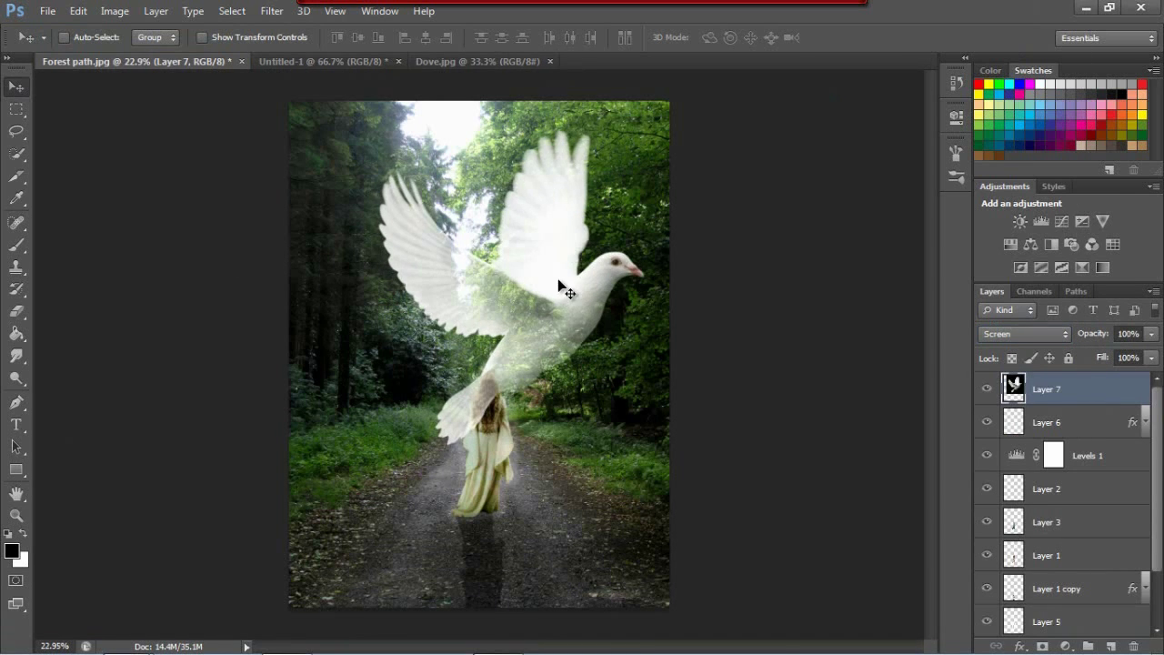
key(ctrl+t)
mouse_move(712, 171)
mouse_down()
mouse_move(459, 211)
mouse_move(373, 273)
mouse_move(428, 359)
mouse_up()
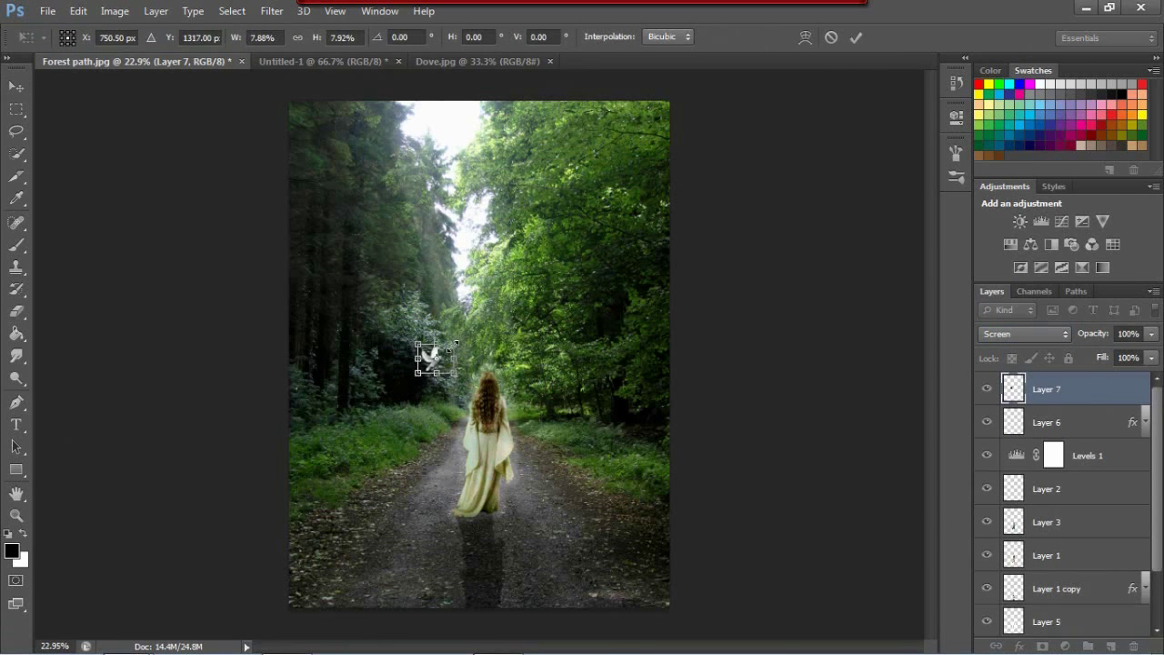
key(Return)
Duplicate the dove, flip it horizontally, and place the copy right of the woman.
right_click(1103, 414)
click(837, 270)
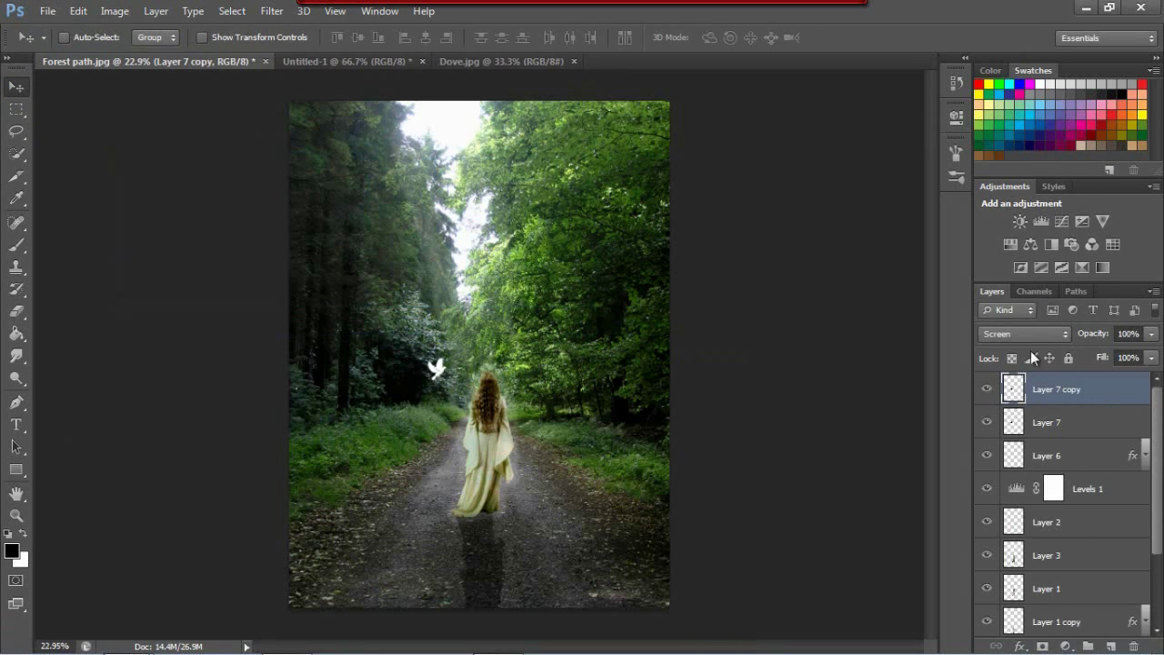
key(ctrl+t)
drag(428, 368, 507, 370)
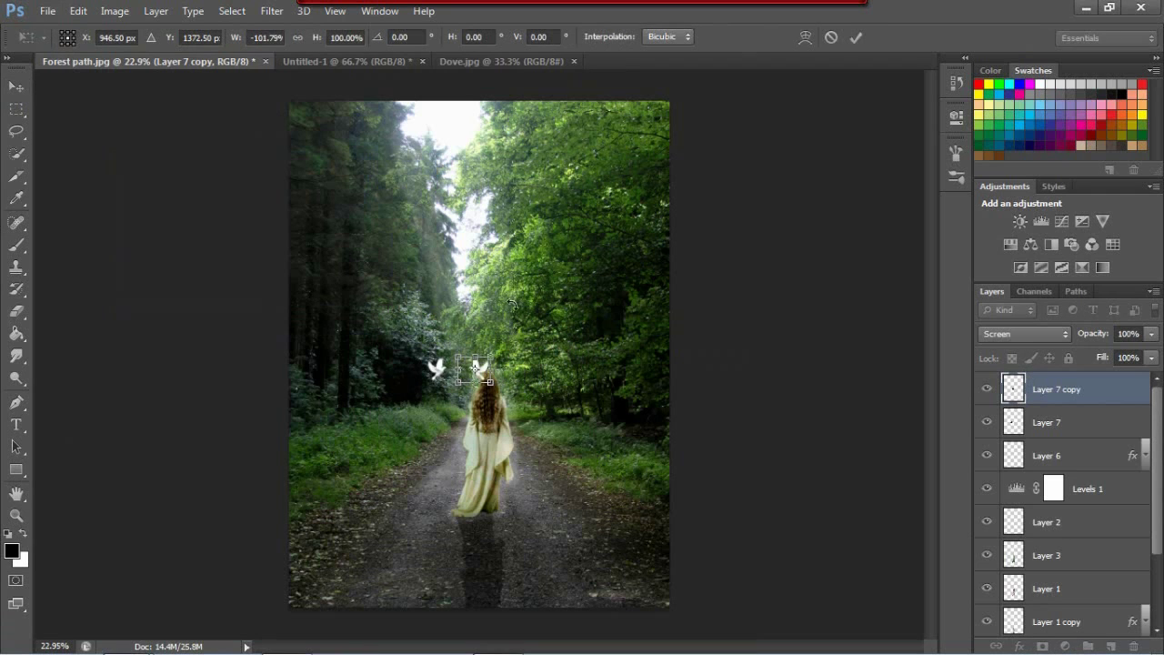
key(Return)
click(79, 10)
click(372, 528)
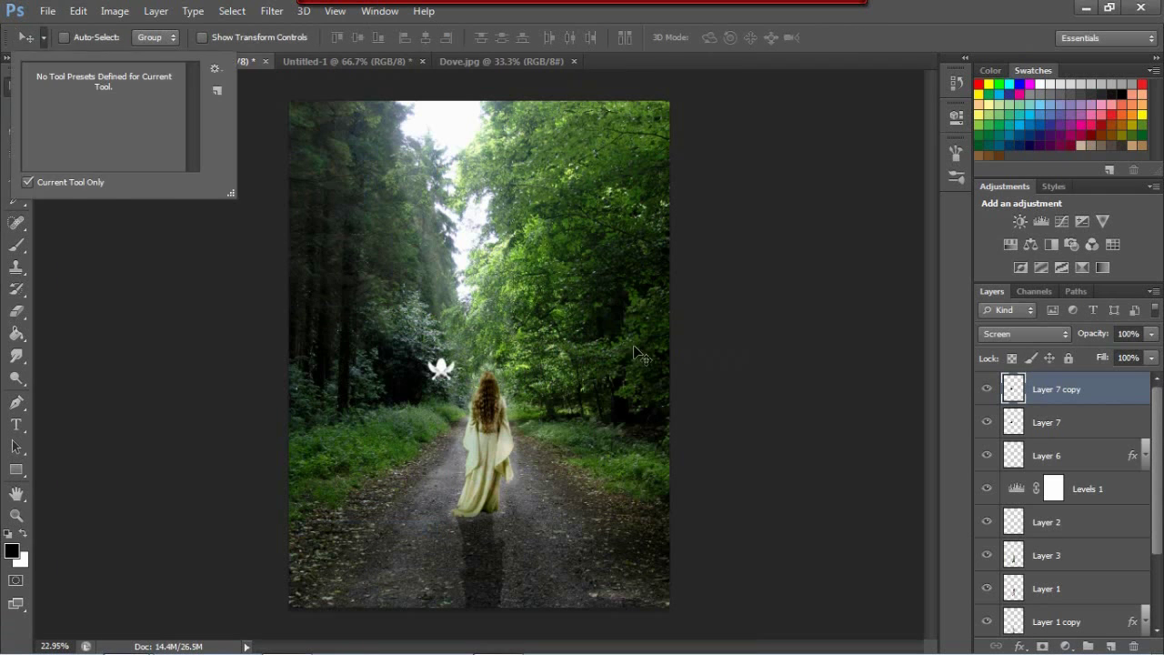
mouse_move(453, 375)
mouse_down()
mouse_move(536, 417)
mouse_move(546, 304)
mouse_move(528, 289)
mouse_move(555, 285)
mouse_move(544, 264)
mouse_move(598, 213)
mouse_up()
Duplicate the dove again, enlarge it, and place it just above the woman.
right_click(1052, 401)
click(788, 279)
key(Return)
key(ctrl+t)
click(856, 37)
key(ctrl+t)
click(856, 37)
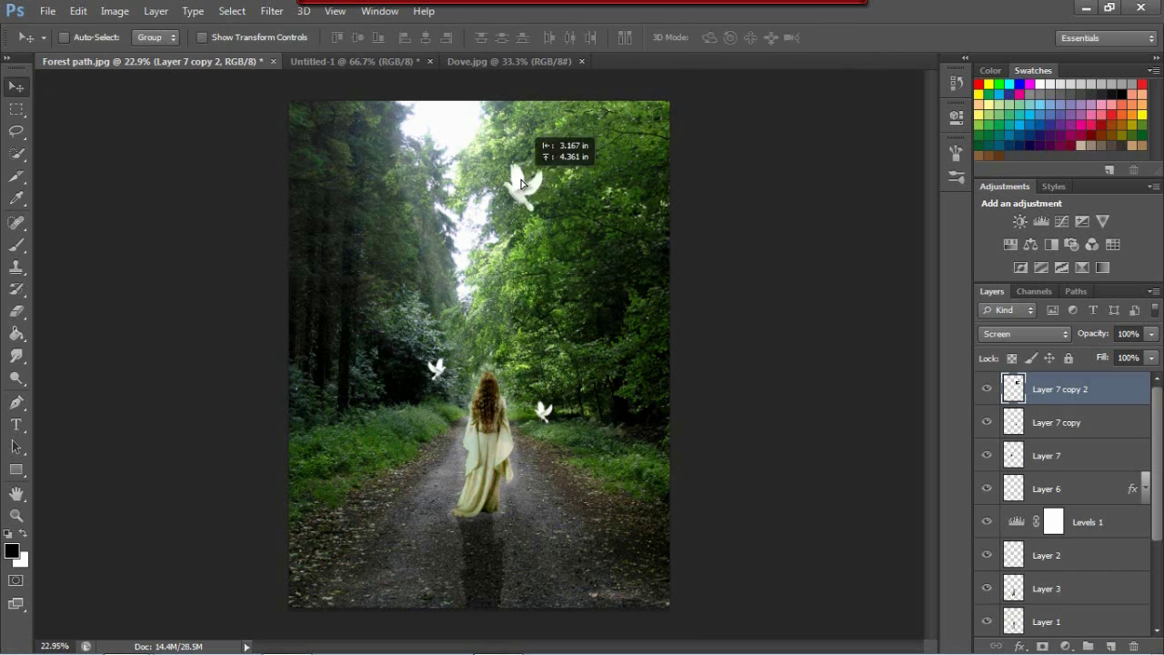
drag(558, 246, 499, 325)
Rotate the dove above the woman to a flatter tilt.
key(ctrl+t)
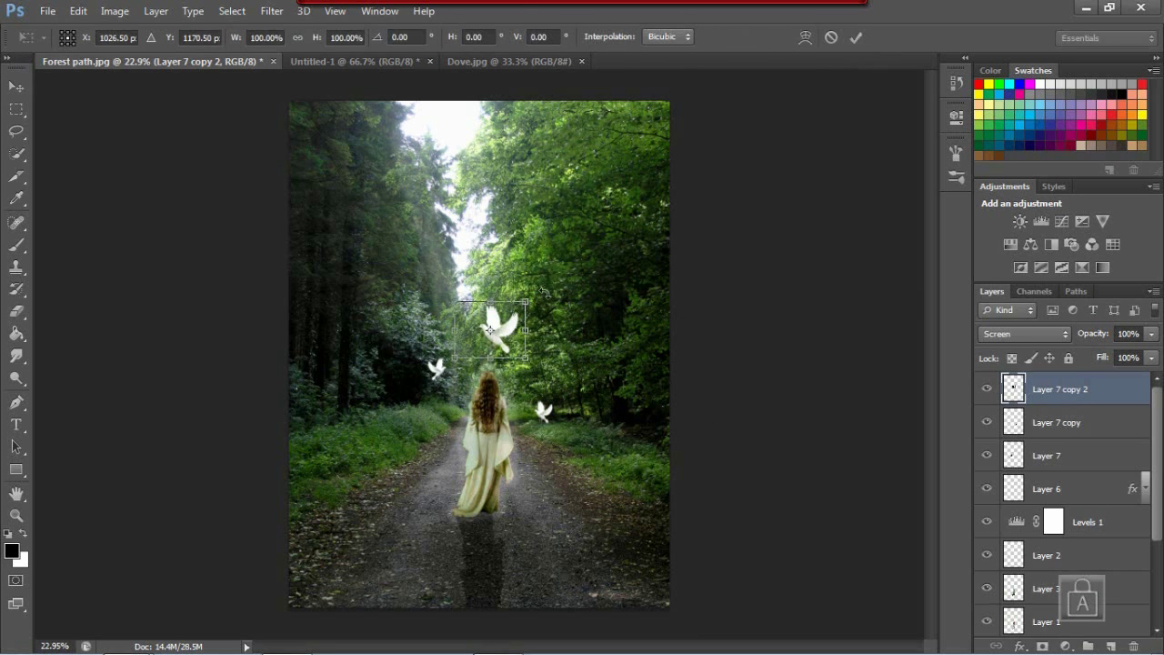
drag(544, 239, 519, 160)
key(Return)
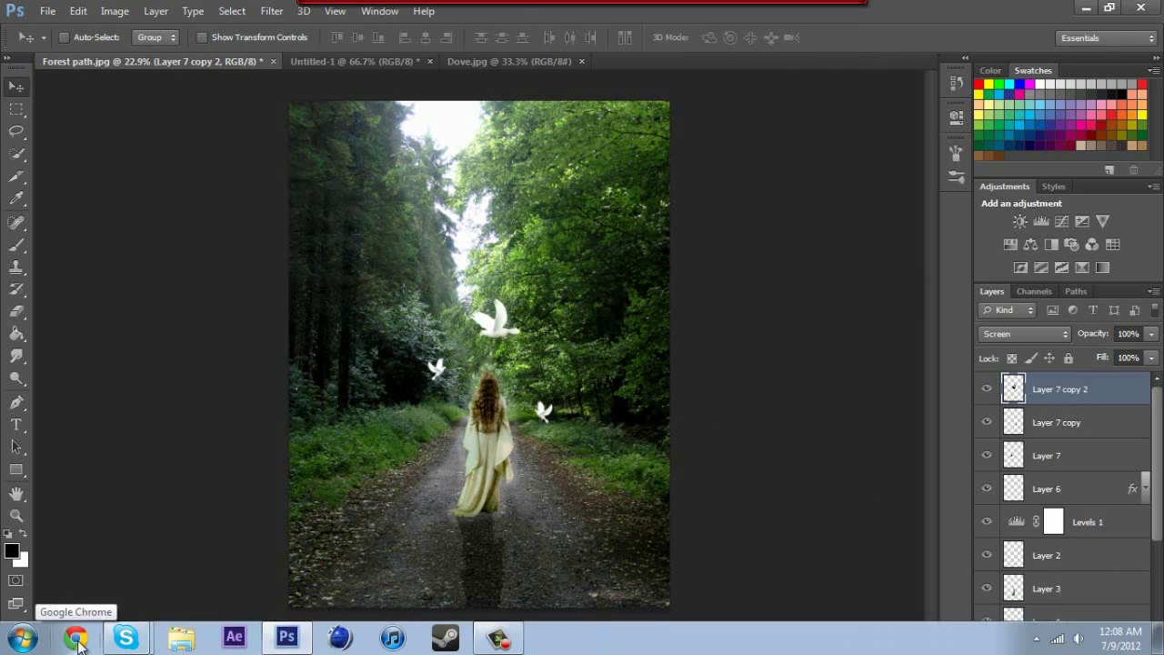
click(16, 244)
click(86, 38)
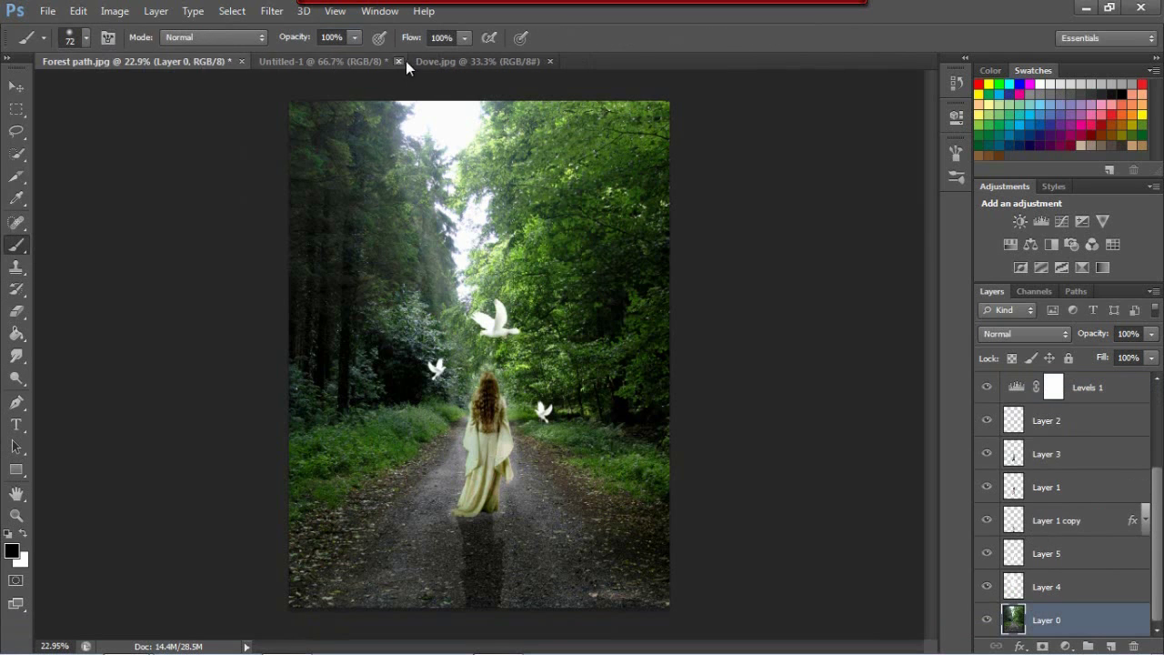
Close the Untitled-1 and Dove documents and set the brush size to 129 px.
click(398, 61)
right_click(418, 557)
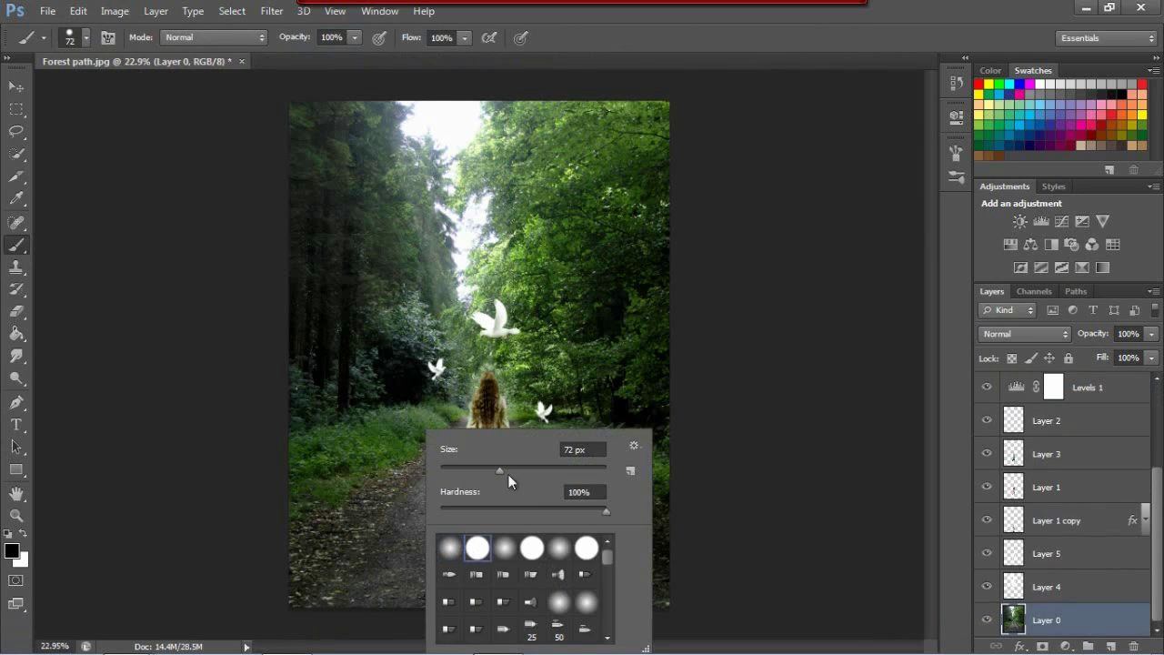
click(430, 424)
click(86, 37)
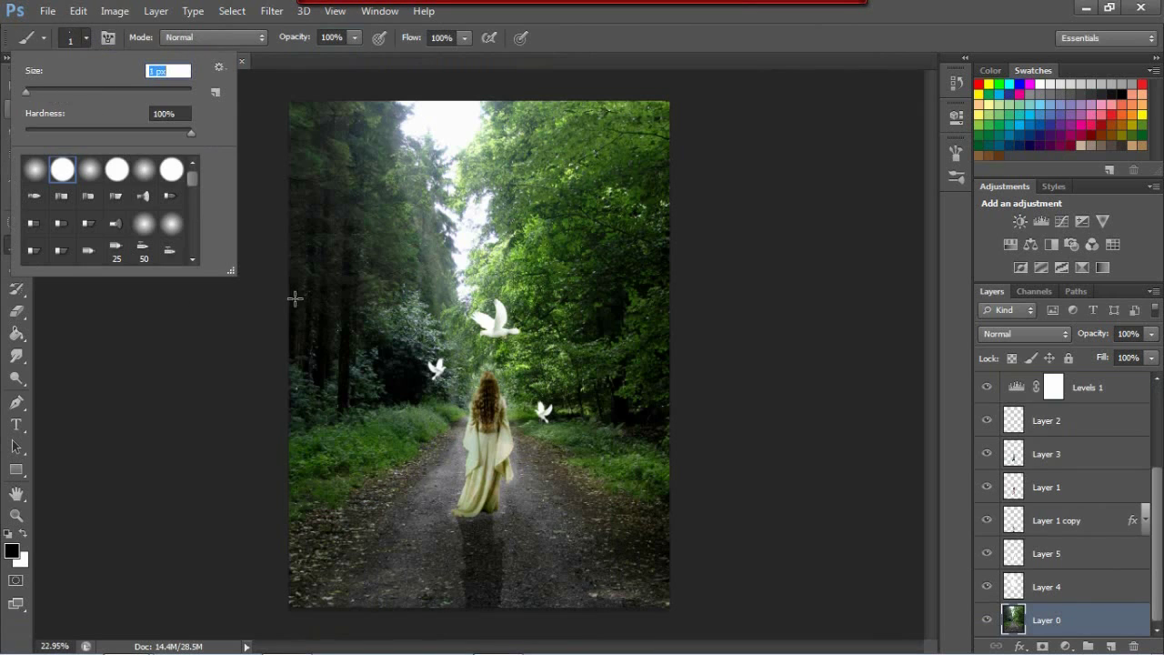
text(129)
key(Return)
click(85, 38)
key(Return)
Paint black shading over the path on a new Layer 8 and fade it to 20% opacity.
mouse_move(446, 473)
mouse_down()
mouse_move(605, 610)
mouse_move(524, 546)
mouse_up()
mouse_move(420, 607)
mouse_down()
mouse_move(451, 459)
mouse_move(360, 509)
mouse_up()
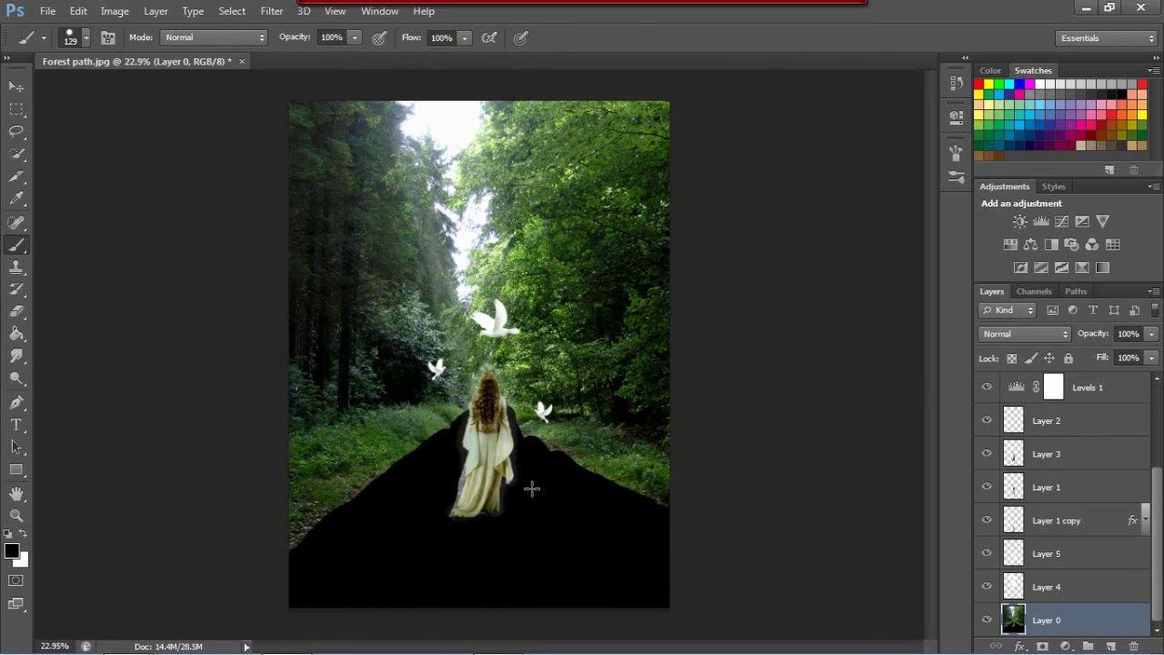
click(1111, 646)
drag(525, 427, 529, 491)
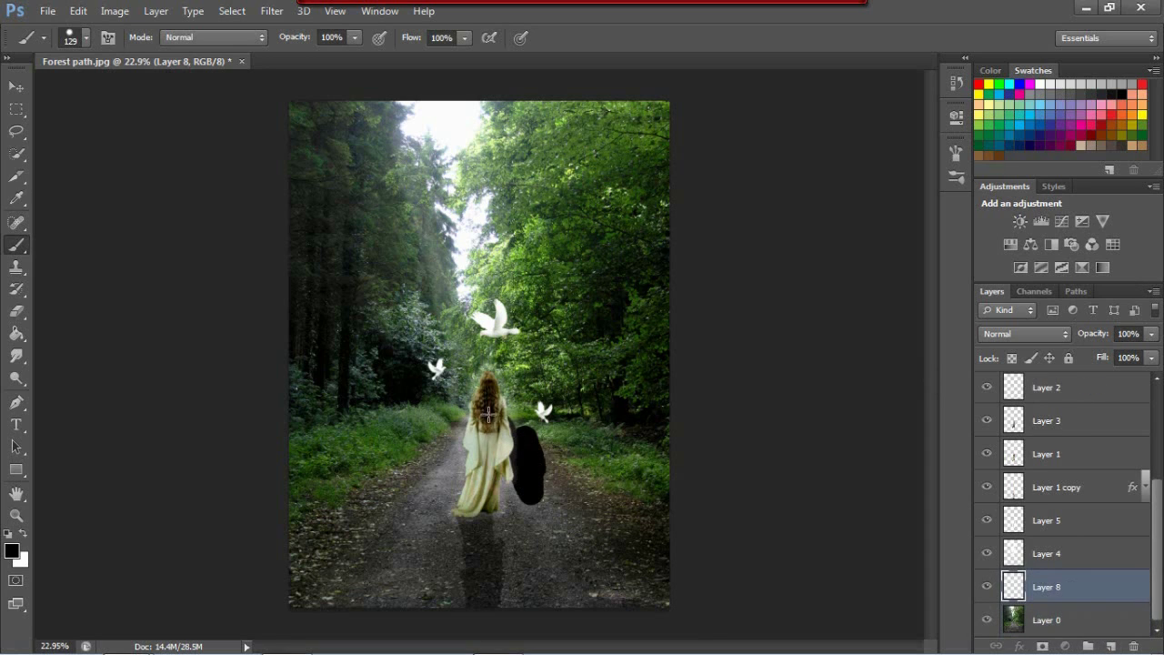
mouse_move(403, 476)
mouse_down()
mouse_move(670, 588)
mouse_move(658, 554)
mouse_move(546, 492)
mouse_move(587, 530)
mouse_move(483, 577)
mouse_move(298, 572)
mouse_up()
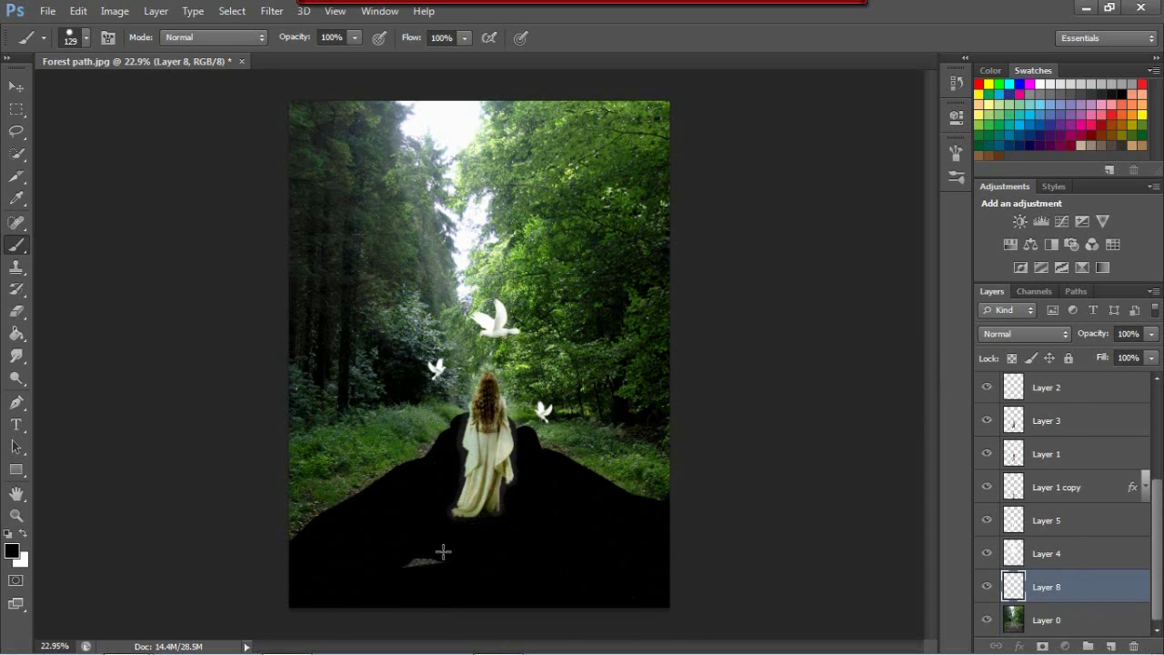
drag(1152, 334, 1086, 353)
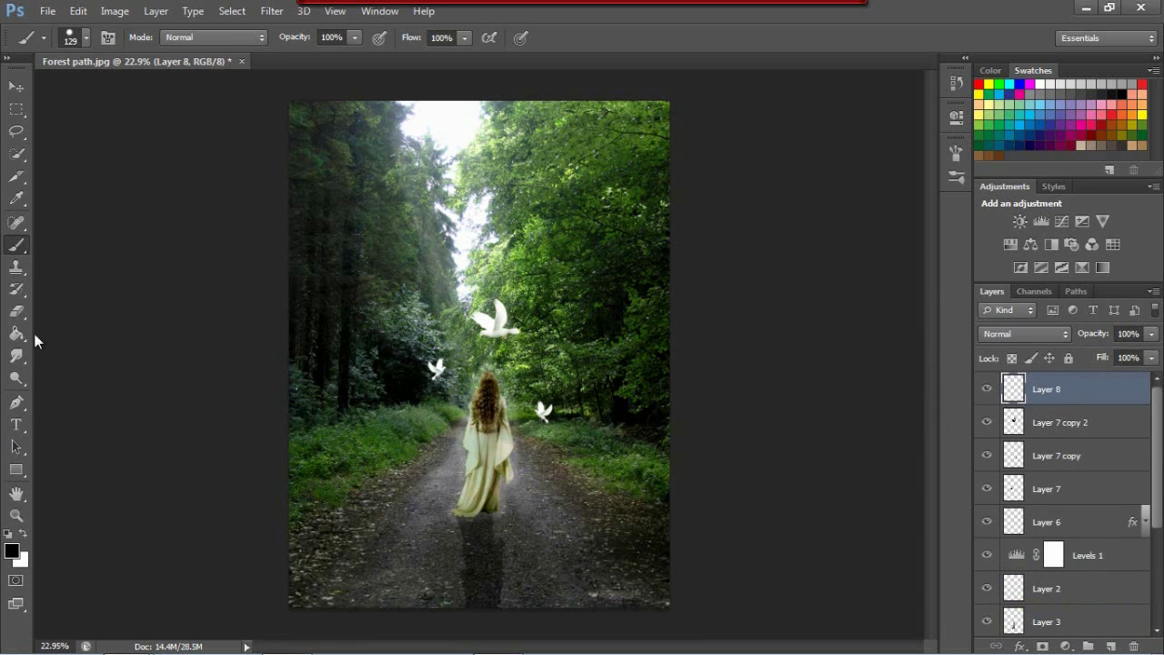
Fill Layer 8 with solid black at Normal blending and 29% opacity.
click(17, 334)
click(328, 102)
click(1025, 334)
click(1010, 147)
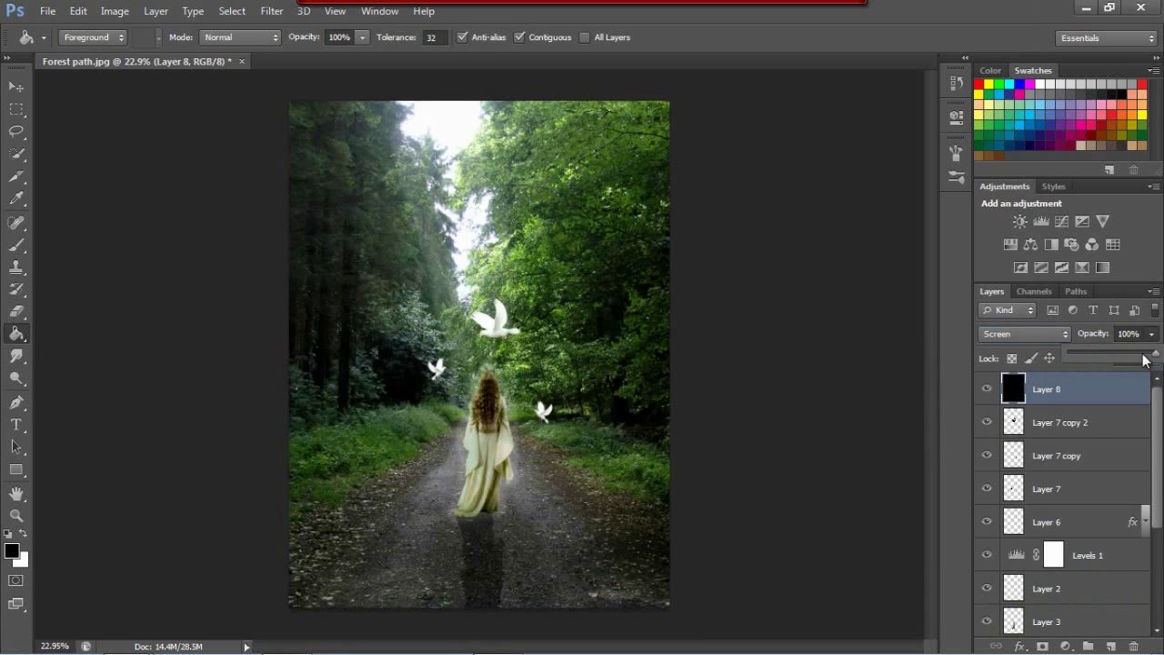
click(1025, 334)
click(1001, 7)
drag(1152, 334, 1091, 350)
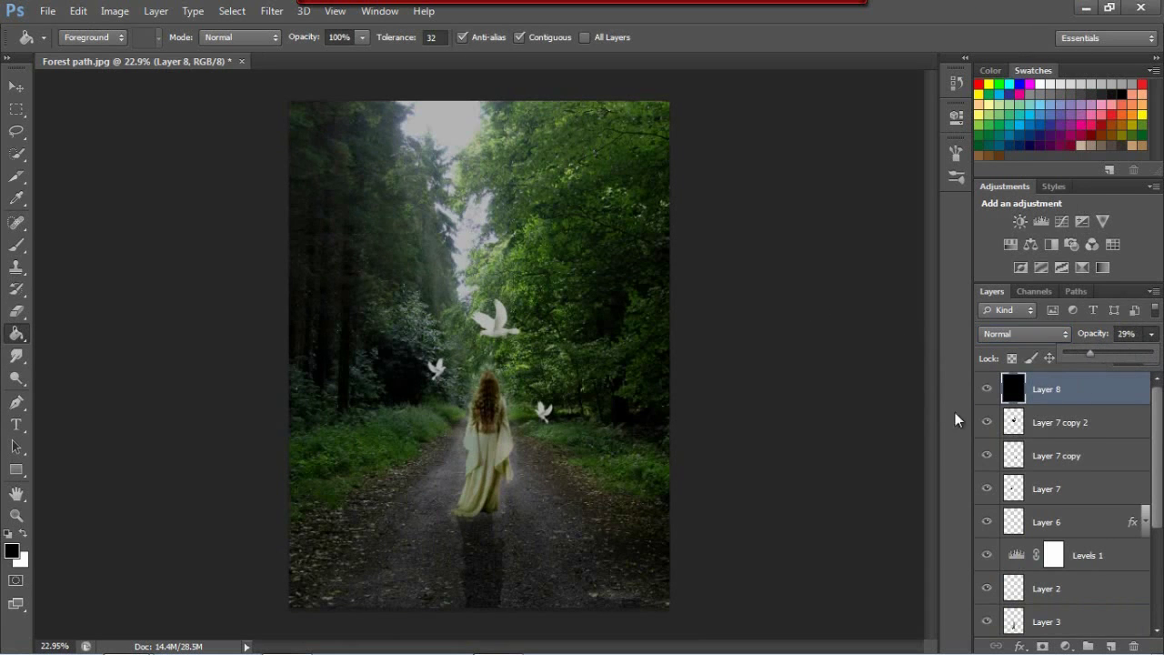
Test white light-streak brush strokes at the upper left, then undo them.
click(16, 248)
key(x)
drag(455, 182, 455, 300)
key(ctrl+z)
click(85, 37)
drag(441, 226, 444, 287)
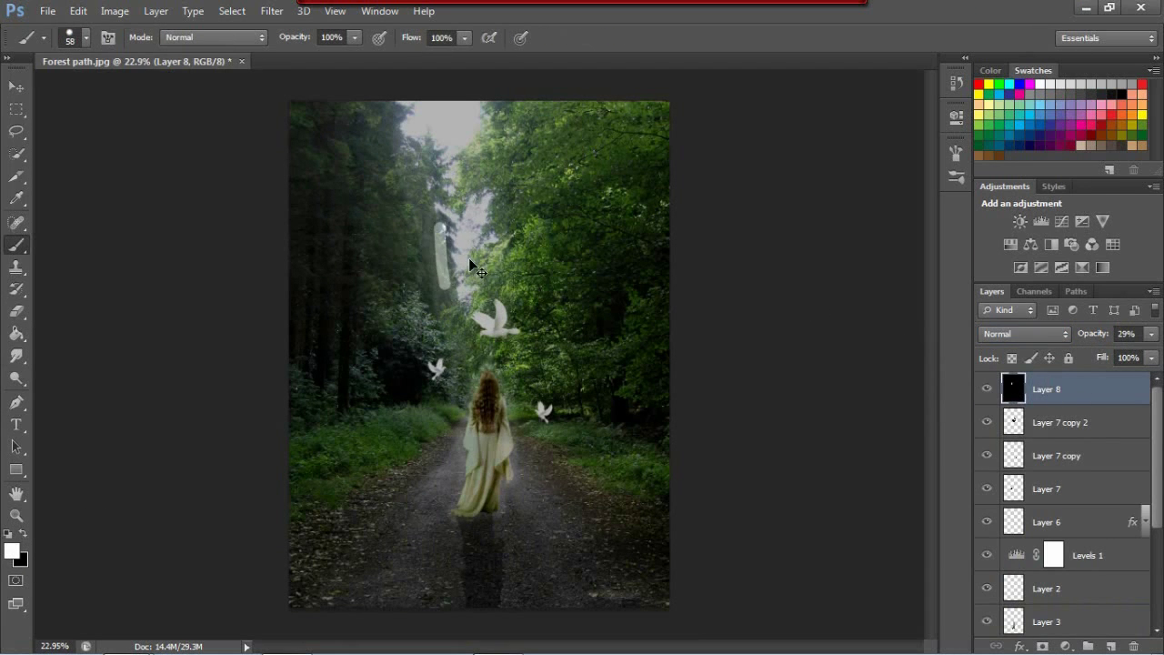
key(ctrl+z)
Select Layer 5 and draw a text box at the image's bottom-left.
scroll(1064, 509, down, 3)
click(1046, 520)
click(1047, 555)
click(1046, 589)
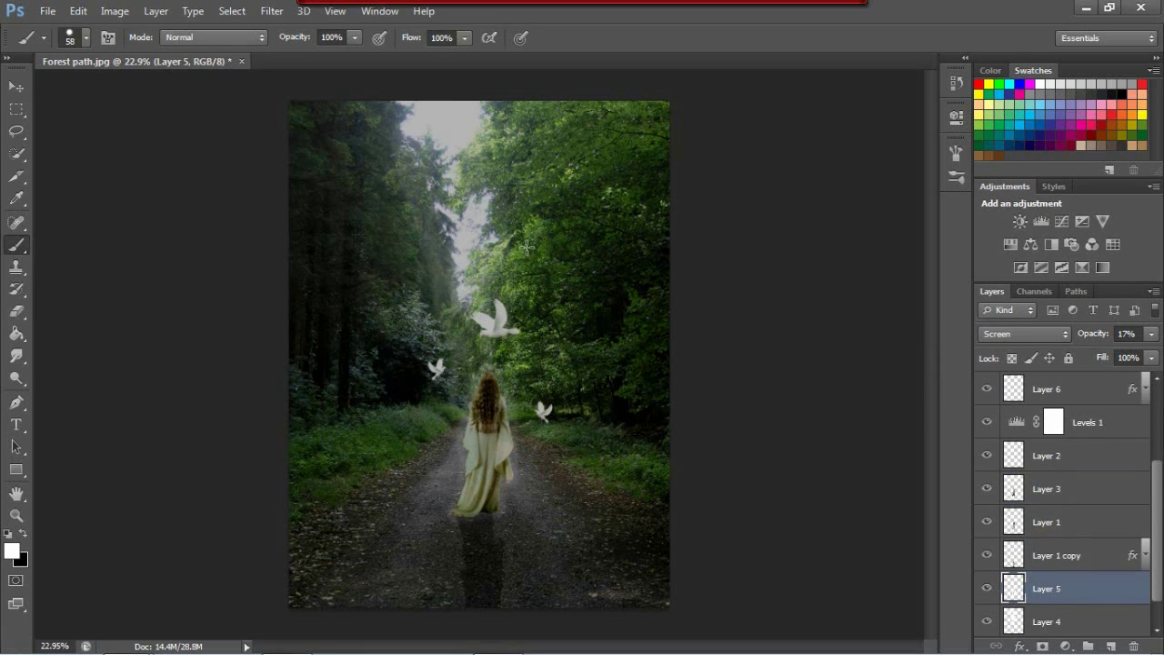
click(16, 425)
drag(290, 575, 435, 608)
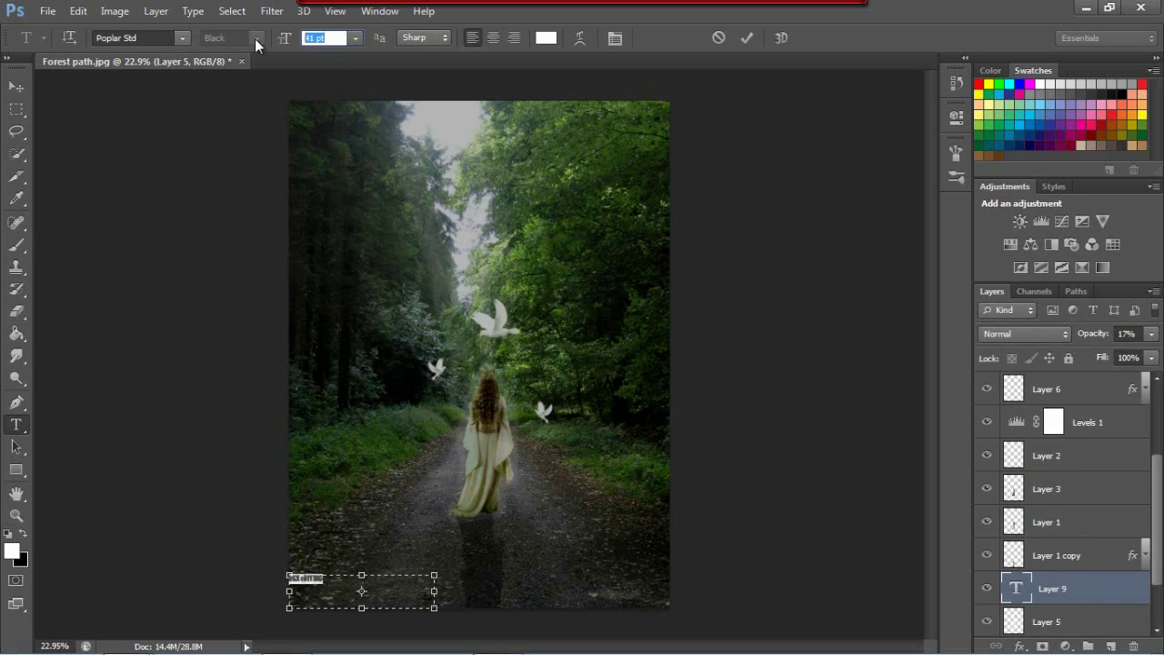
Set the credit text size to 150 pt.
text(70)
key(Return)
key(BackSpace)
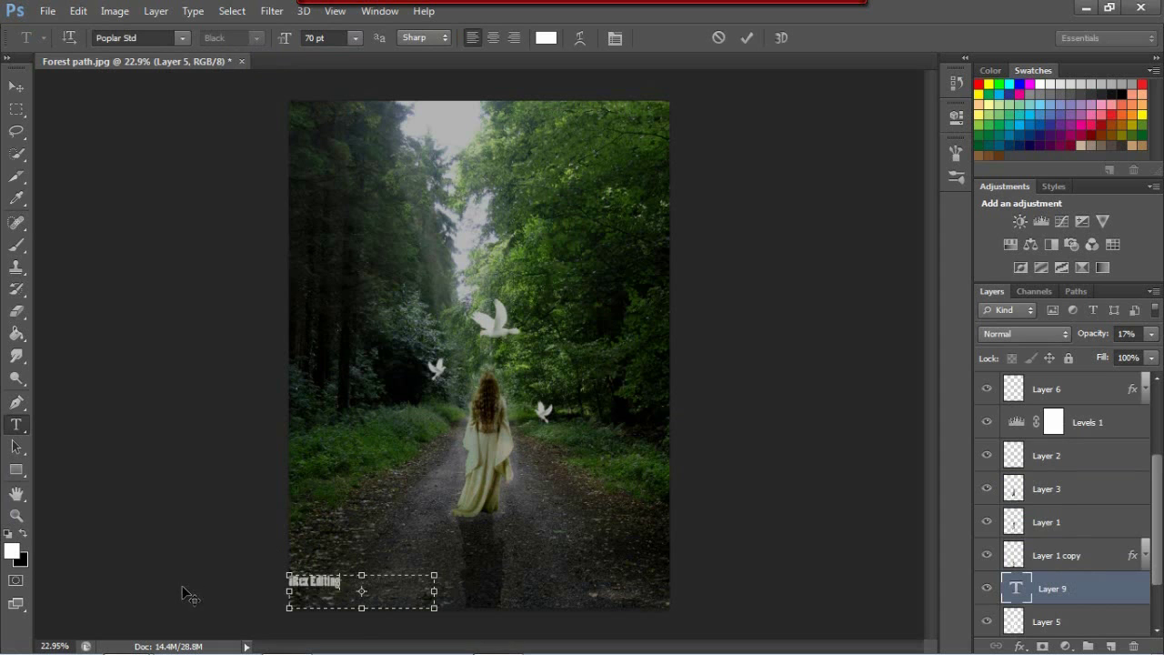
click(323, 37)
text(150)
key(Return)
Try the New Athletic M54 font and widen the text box to fit the credit.
click(182, 38)
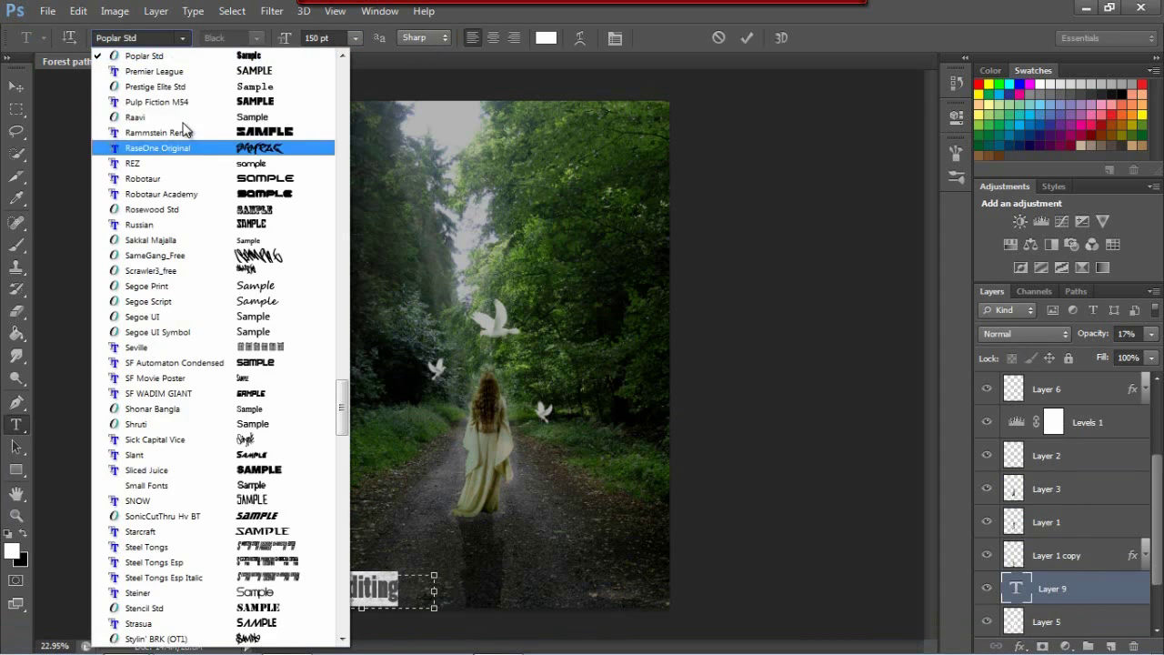
scroll(202, 200, down, 5)
scroll(273, 364, up, 15)
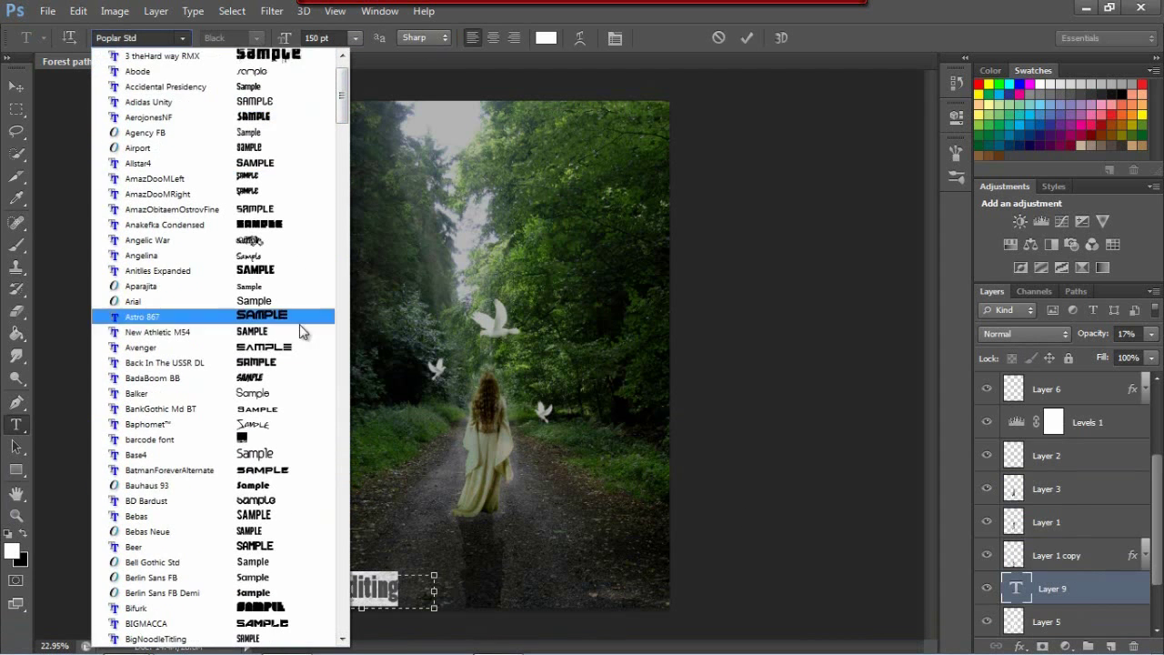
click(300, 325)
drag(435, 590, 514, 589)
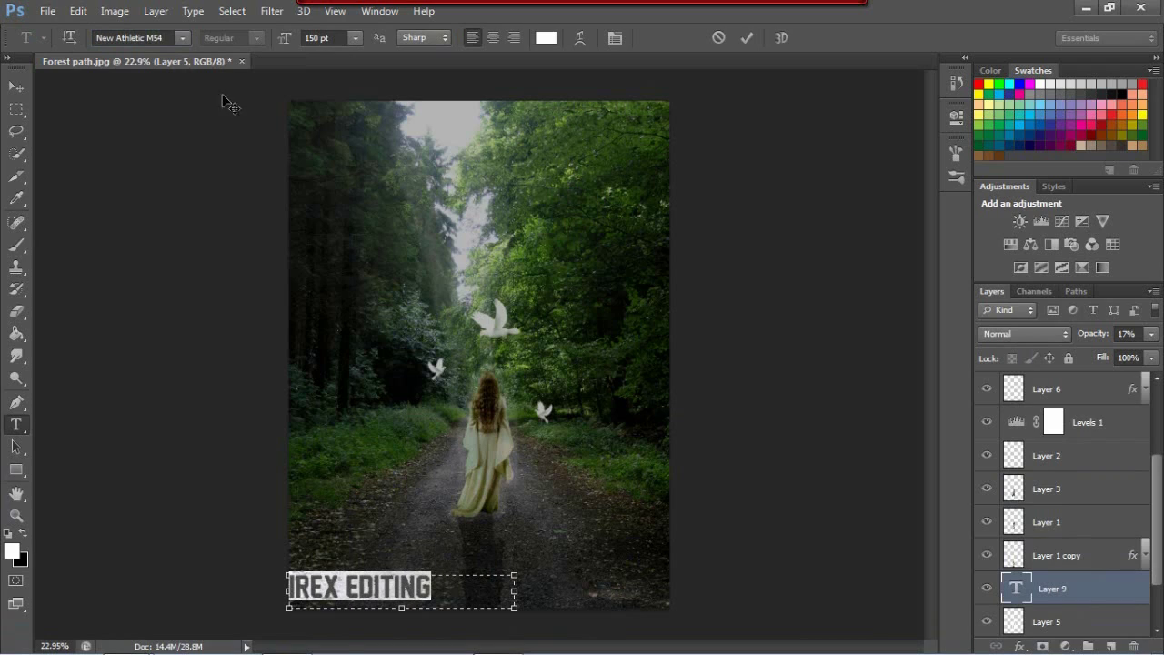
Try the Brush Script Std font, then the Bebas font.
click(182, 38)
scroll(273, 336, down, 5)
click(271, 332)
click(182, 37)
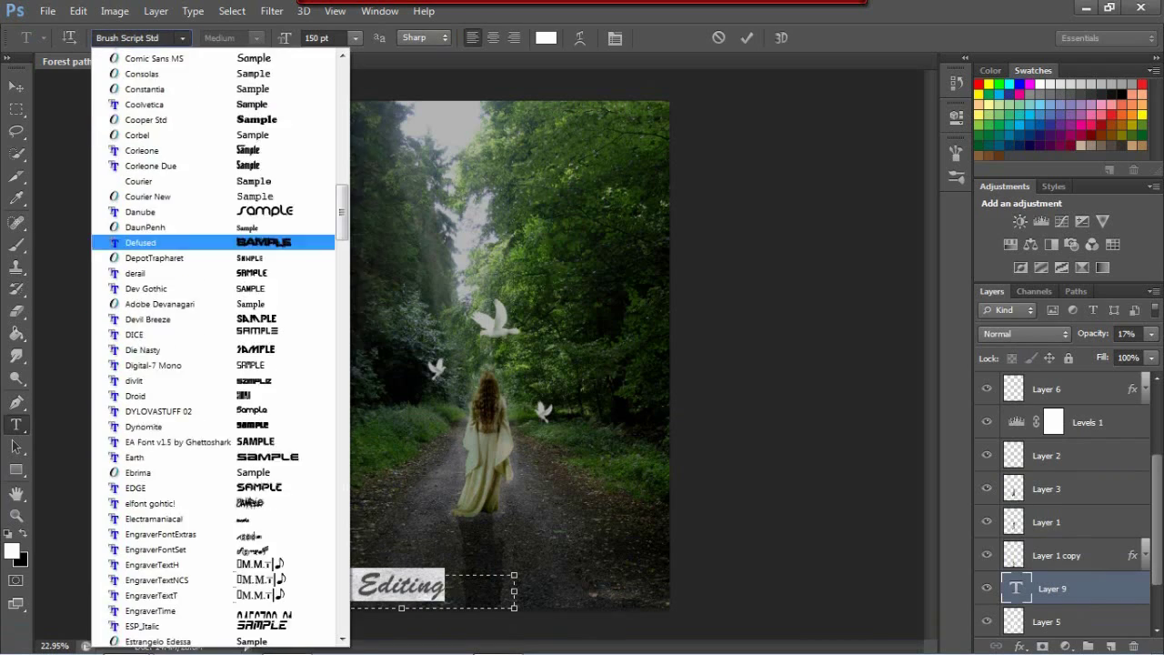
scroll(227, 410, down, 5)
scroll(227, 440, up, 5)
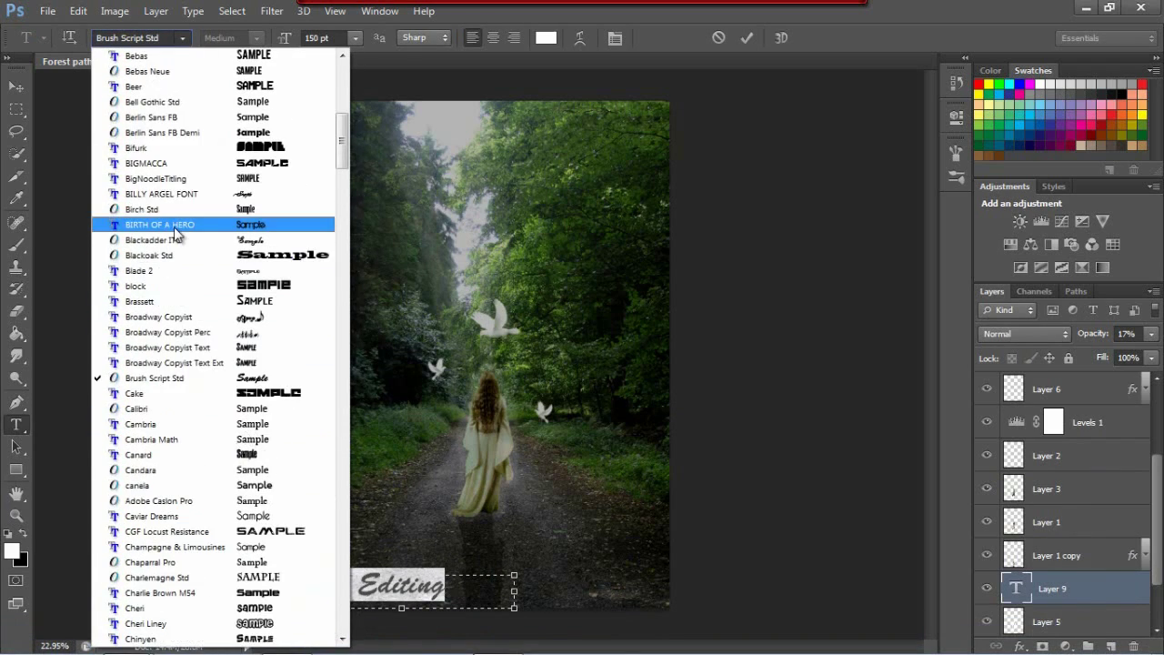
click(253, 102)
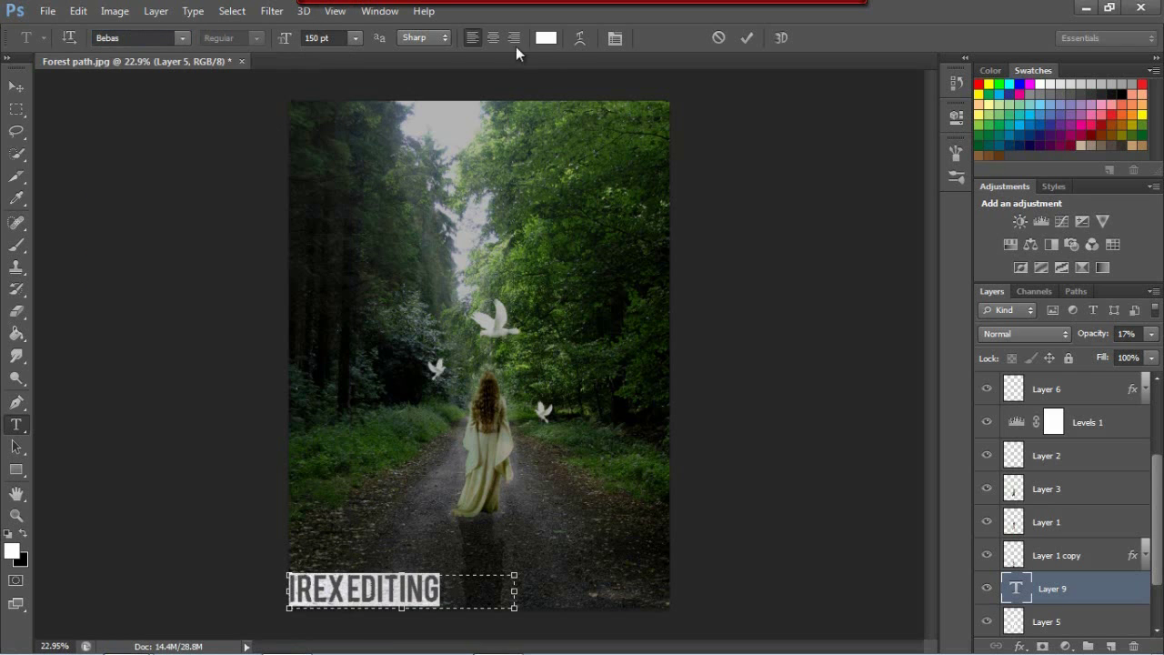
Make the credit text grey and try a block font and BankGothic Md BT.
click(546, 38)
click(360, 286)
key(Return)
click(182, 37)
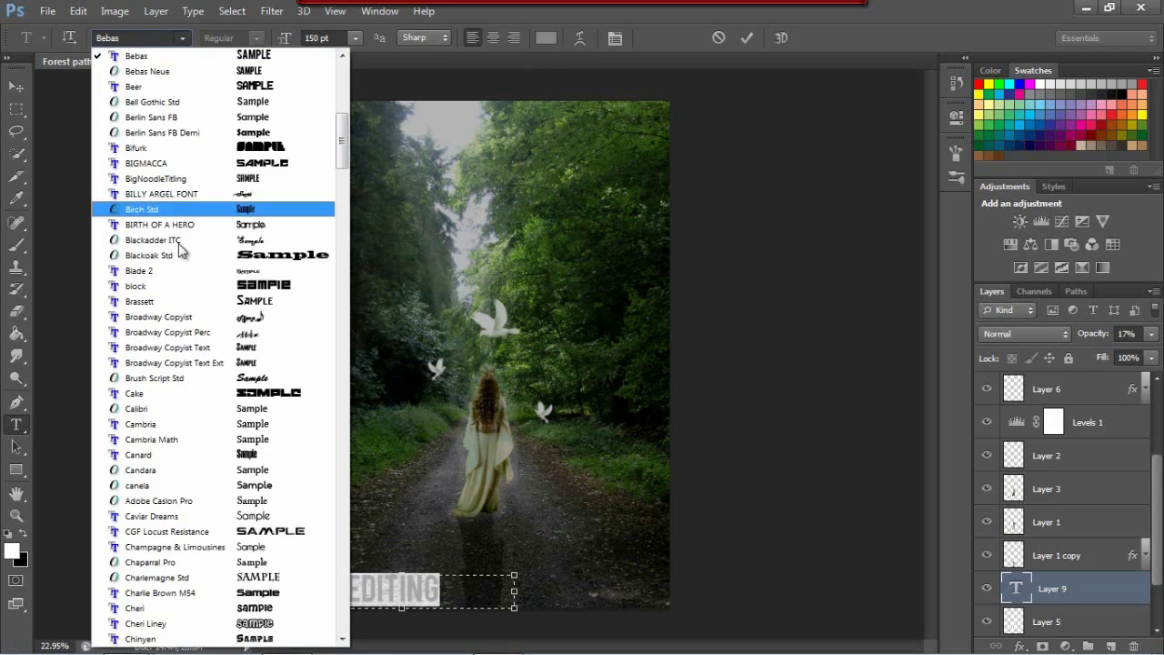
click(137, 285)
click(182, 37)
click(182, 37)
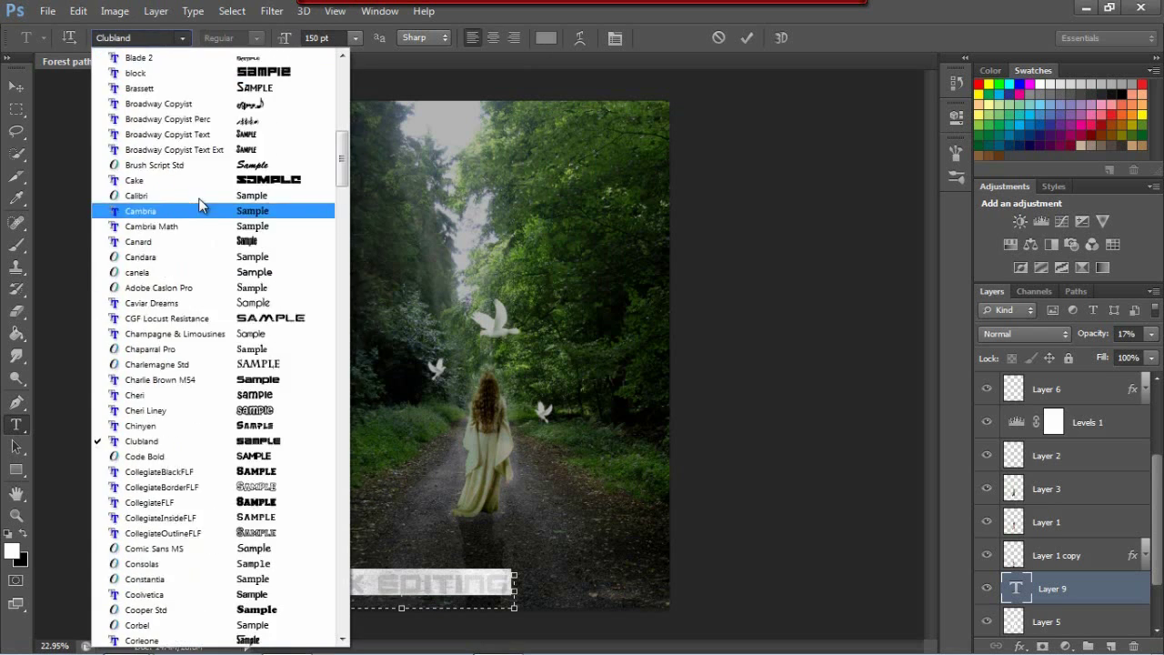
scroll(207, 203, up, 5)
click(227, 371)
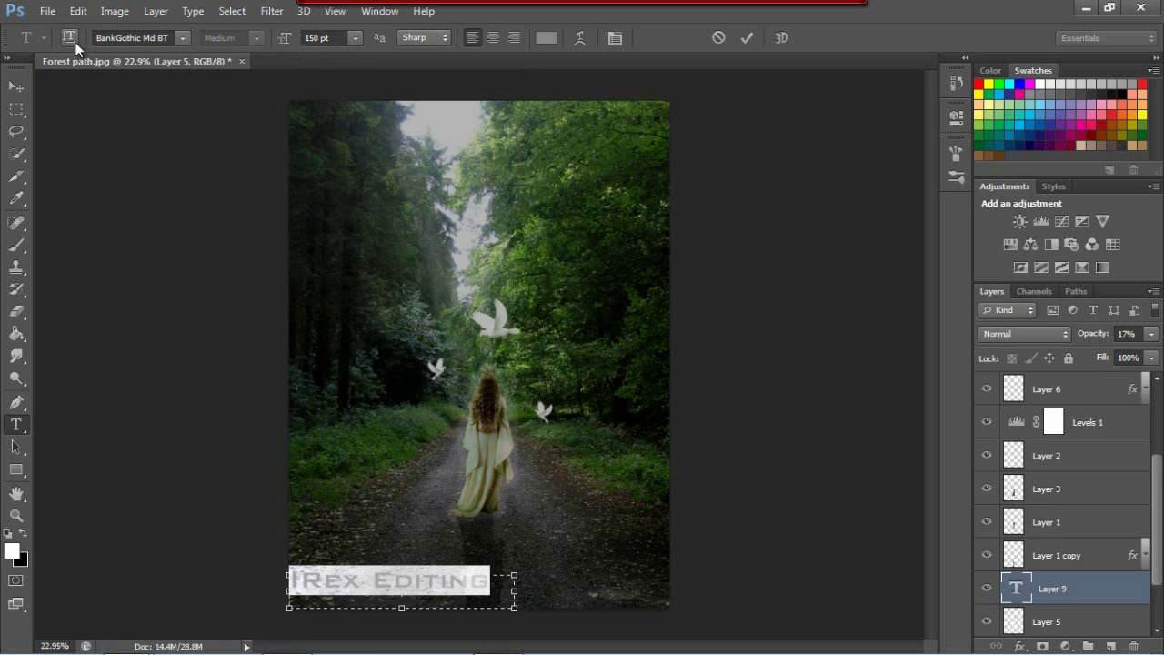
Try Bauhaus 93, then settle on the Bebas Neue font.
click(182, 38)
click(155, 117)
click(182, 37)
scroll(272, 140, up, 2)
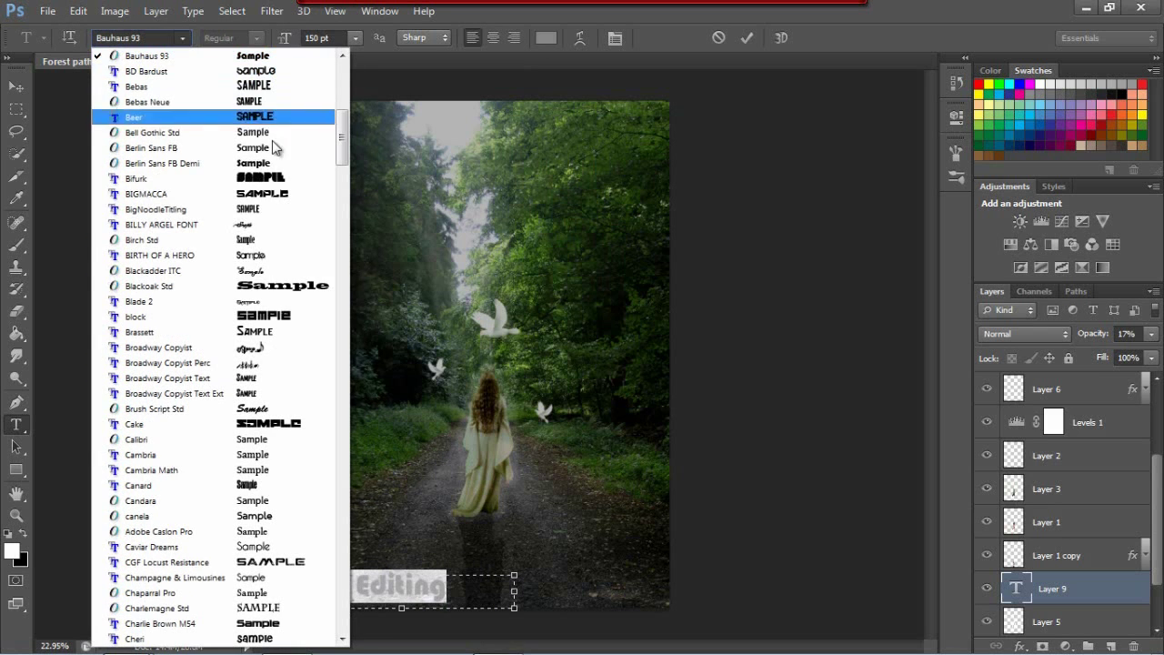
click(150, 102)
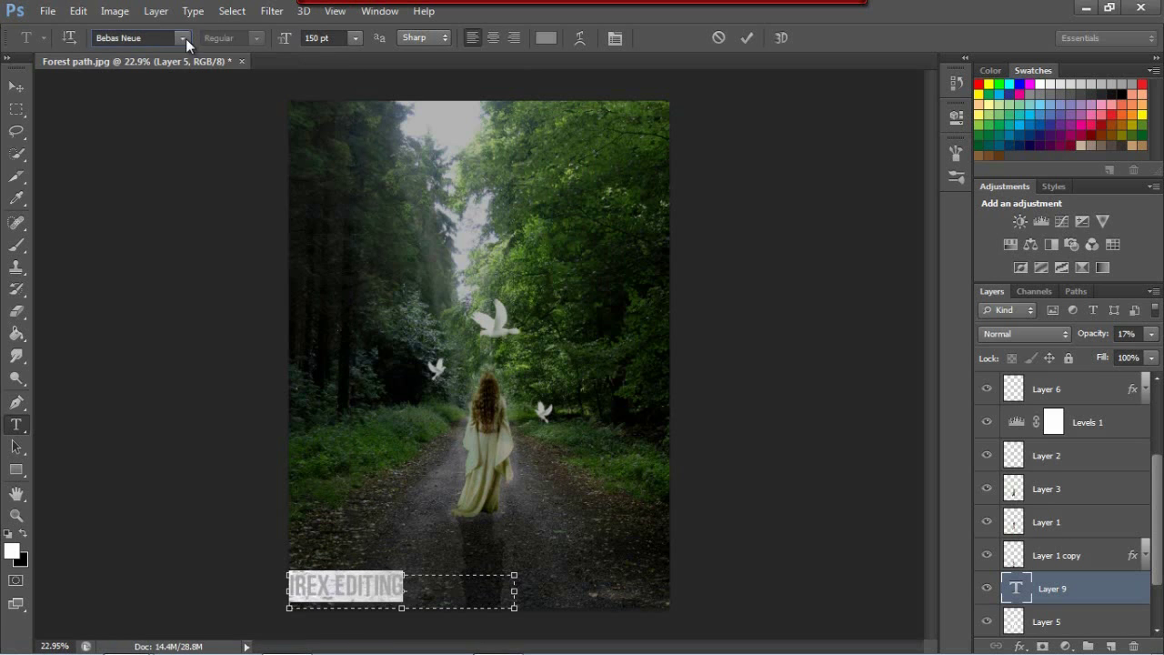
Give the credit a new text colour, commit it and move it to the bottom-right corner.
click(546, 37)
click(554, 310)
click(397, 356)
click(780, 146)
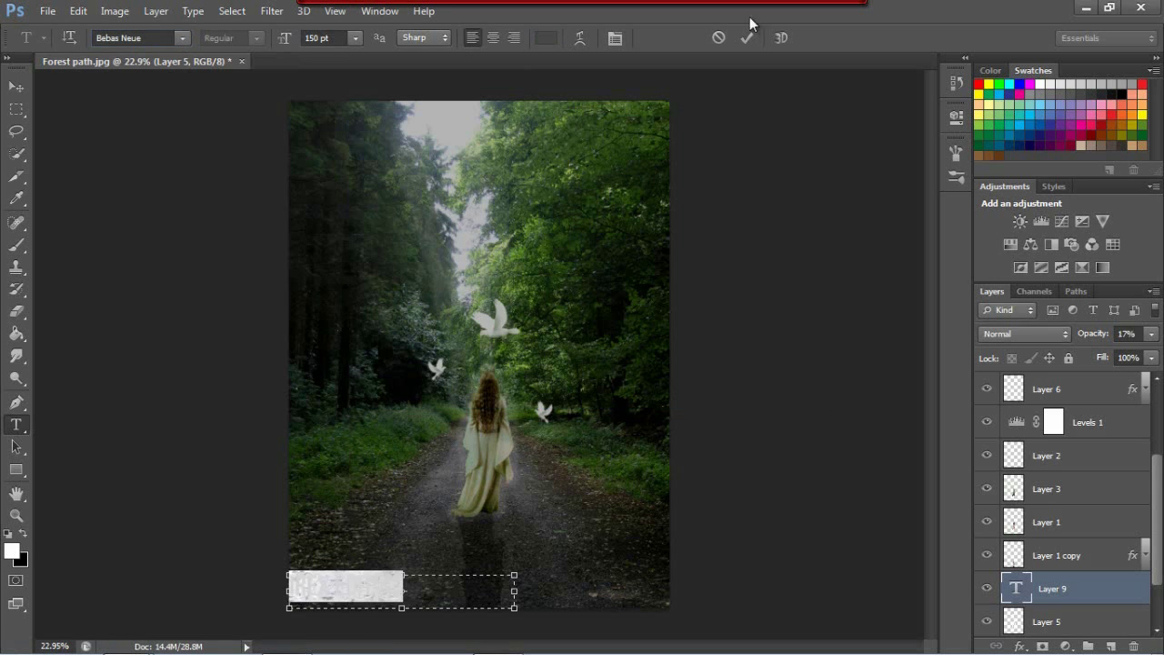
click(747, 37)
key(v)
mouse_move(592, 86)
mouse_down()
mouse_move(343, 160)
mouse_move(642, 616)
mouse_up()
click(17, 424)
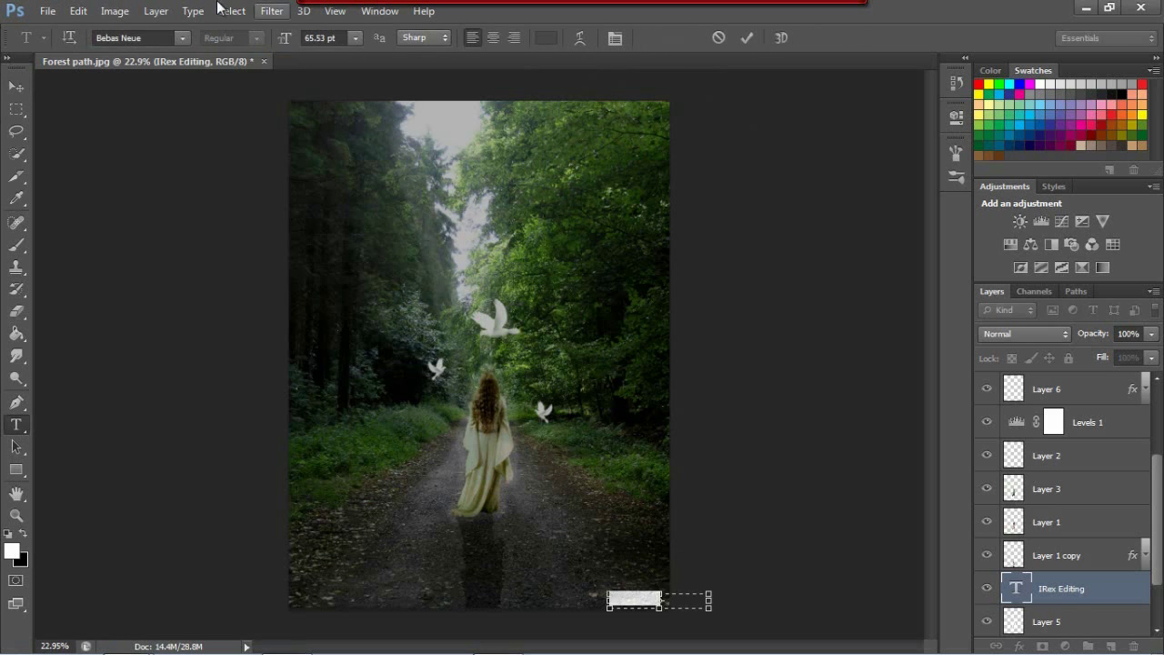
Lighten the credit to a paler grey and commit it.
click(546, 38)
click(358, 198)
click(745, 152)
click(747, 38)
Nudge the credit slightly right and up in the bottom-right corner using Free Transform.
key(v)
drag(629, 607, 639, 607)
key(ctrl+t)
double_click(199, 39)
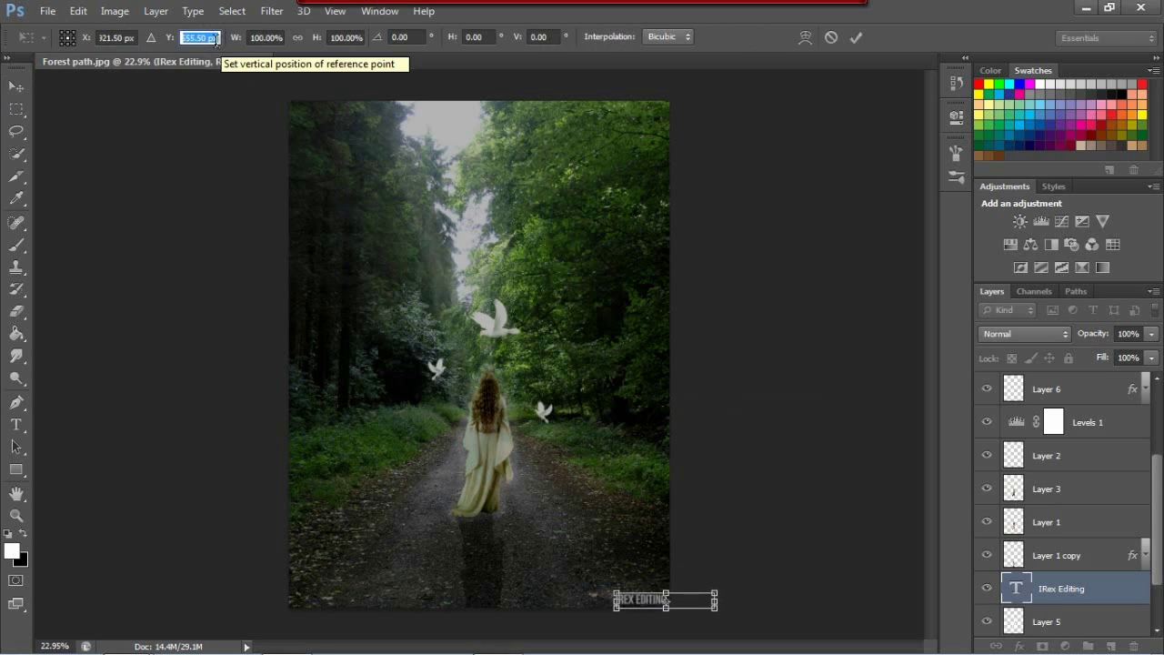
click(856, 37)
drag(655, 601, 646, 592)
click(16, 425)
drag(318, 347, 699, 453)
text(www)
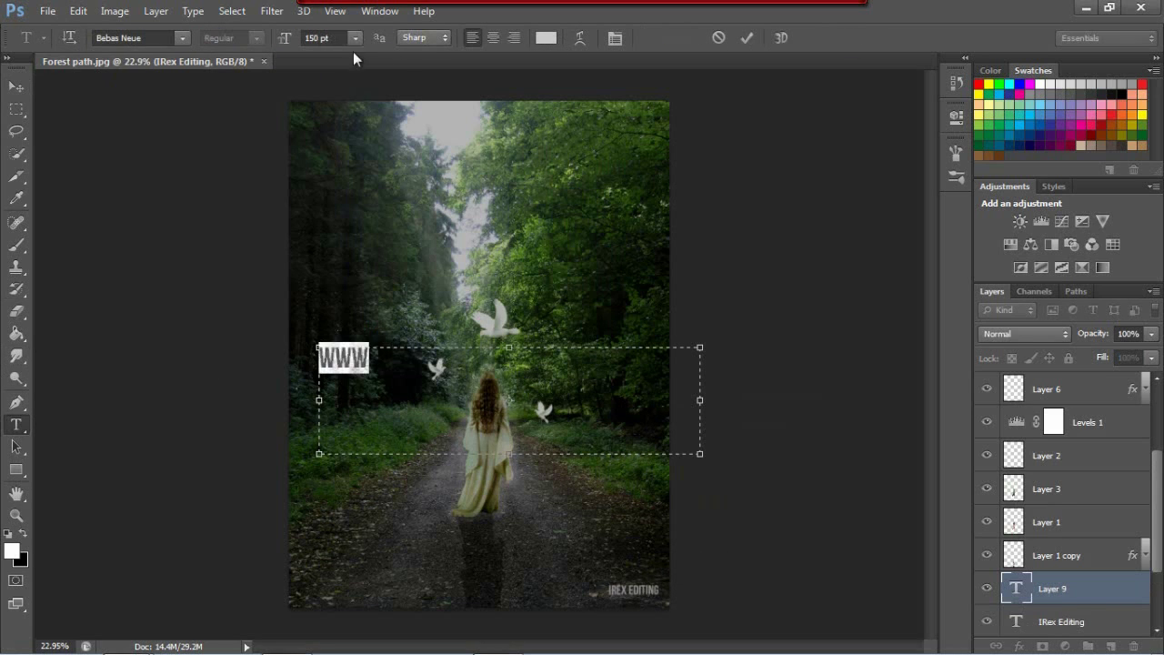
click(354, 38)
click(356, 286)
text(.youtube.com/irexediting)
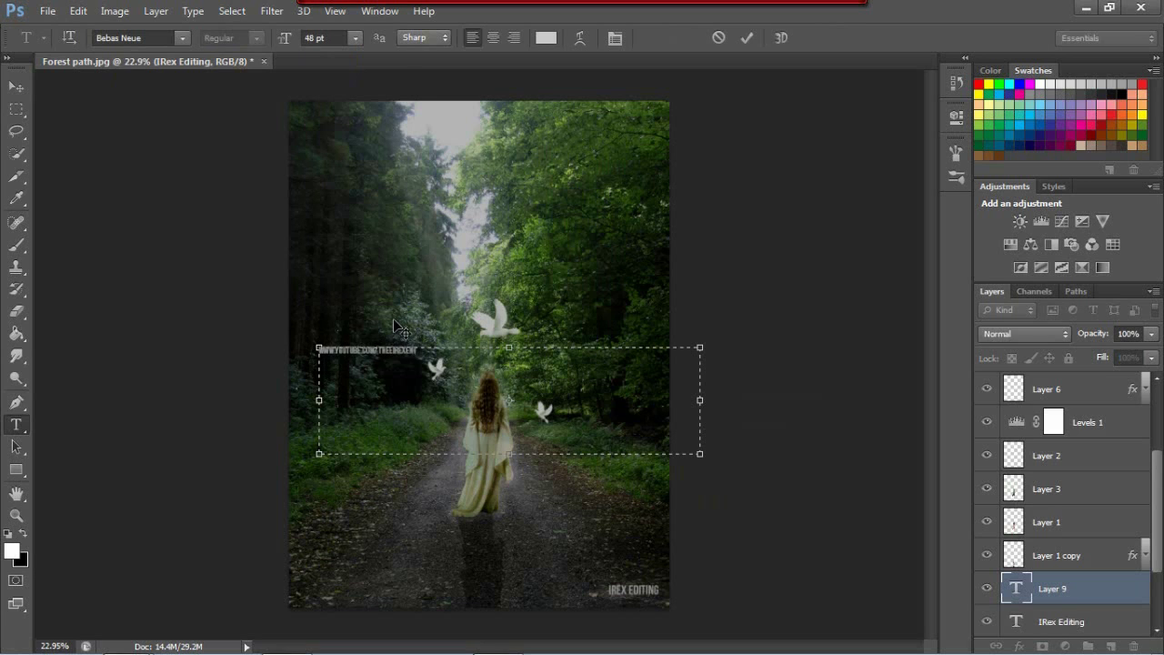
key(ctrl+a)
click(355, 37)
click(354, 325)
click(355, 37)
text(65)
key(Return)
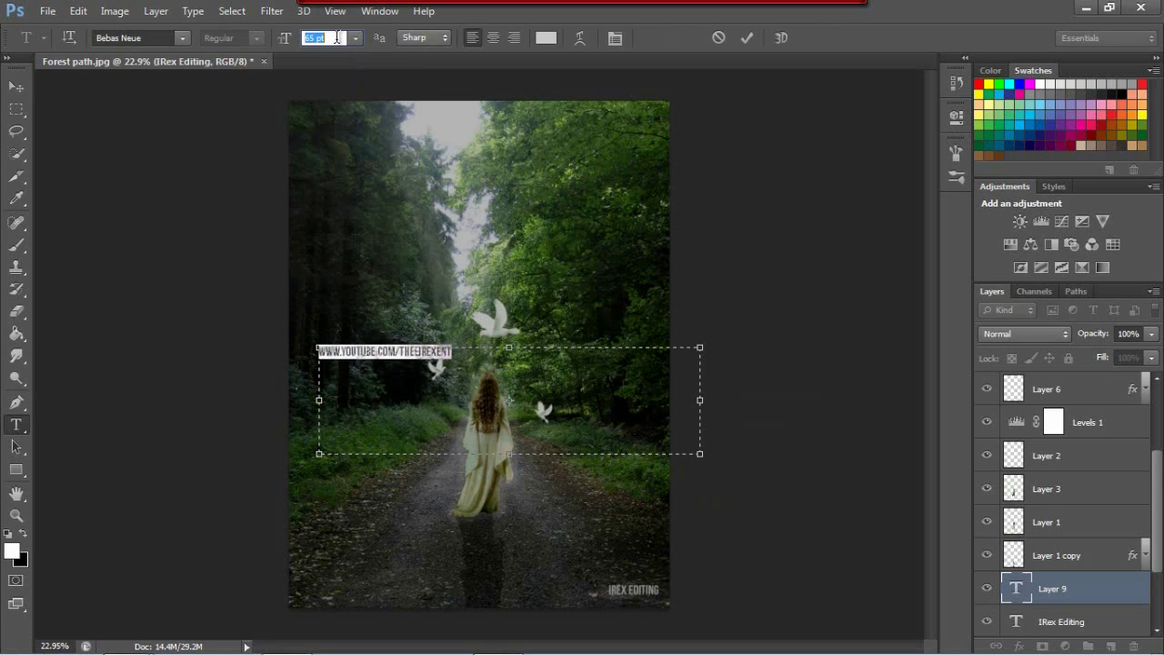
Place the web address at the bottom edge with the channel-name credit above it, bottom-left.
click(747, 38)
key(v)
mouse_move(403, 354)
mouse_down()
mouse_move(477, 607)
mouse_move(344, 603)
mouse_up()
mouse_move(628, 594)
mouse_down()
mouse_move(350, 578)
mouse_move(310, 592)
mouse_up()
scroll(1046, 510, down, 2)
Give the text layer Inner Shadow, Inner Glow and Satin effects and copy the layer style.
double_click(1047, 517)
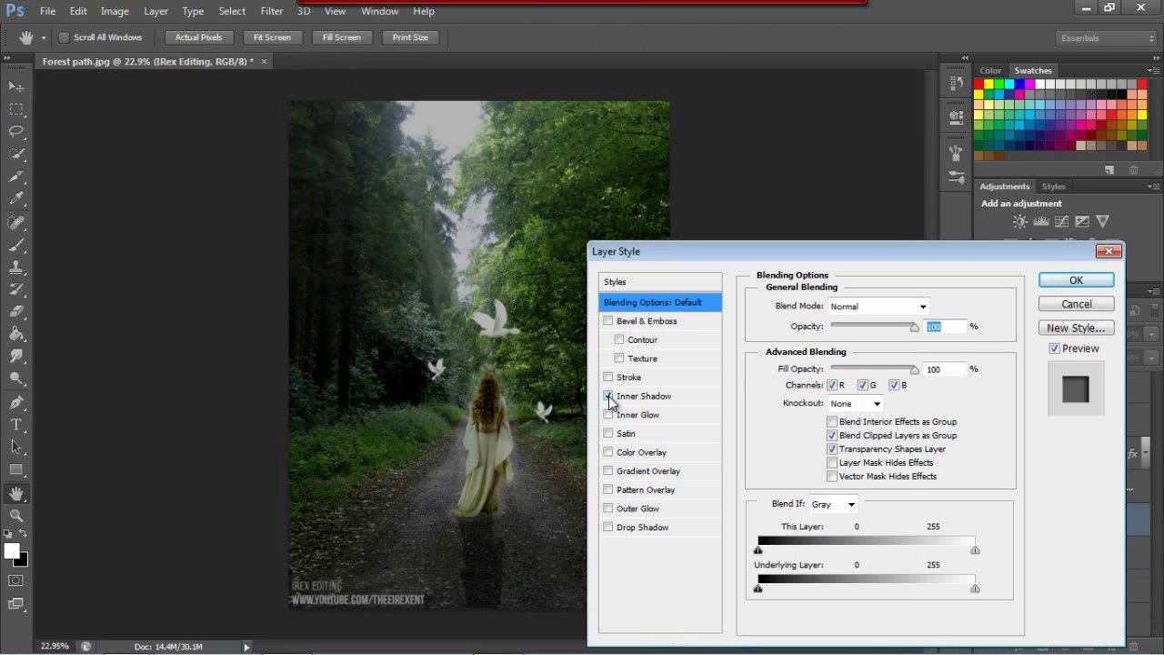
click(607, 396)
click(607, 414)
click(608, 433)
key(Return)
right_click(1091, 487)
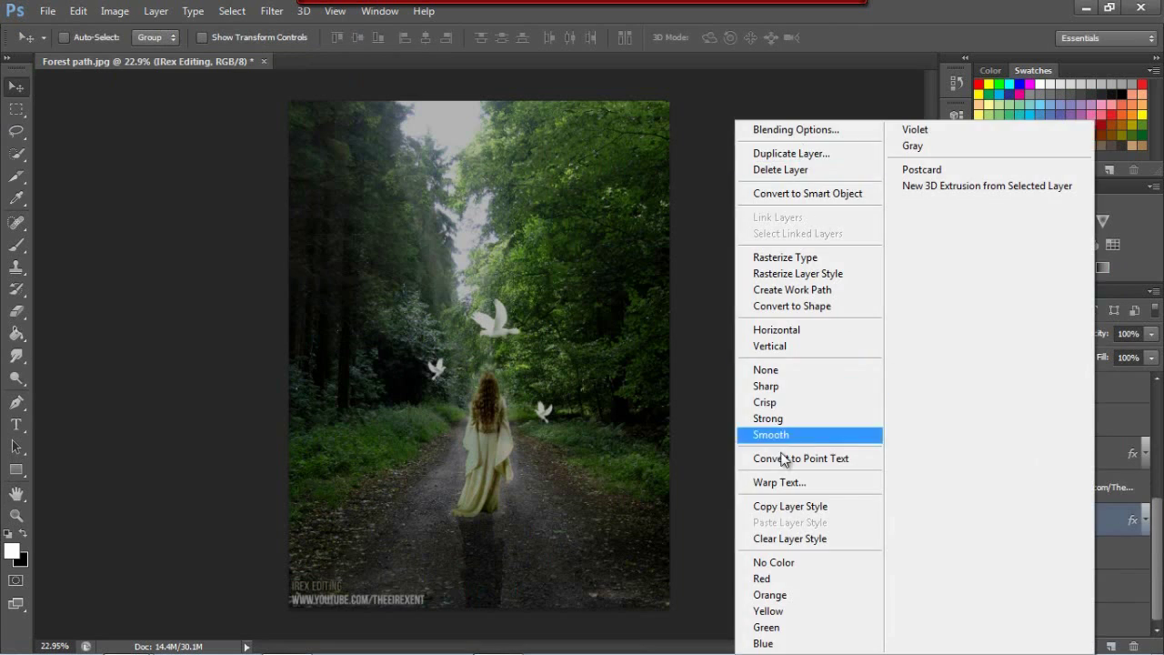
key(Escape)
Lower both credit layers' opacity, the channel name to 45%, for a faint watermark.
drag(1151, 334, 1137, 362)
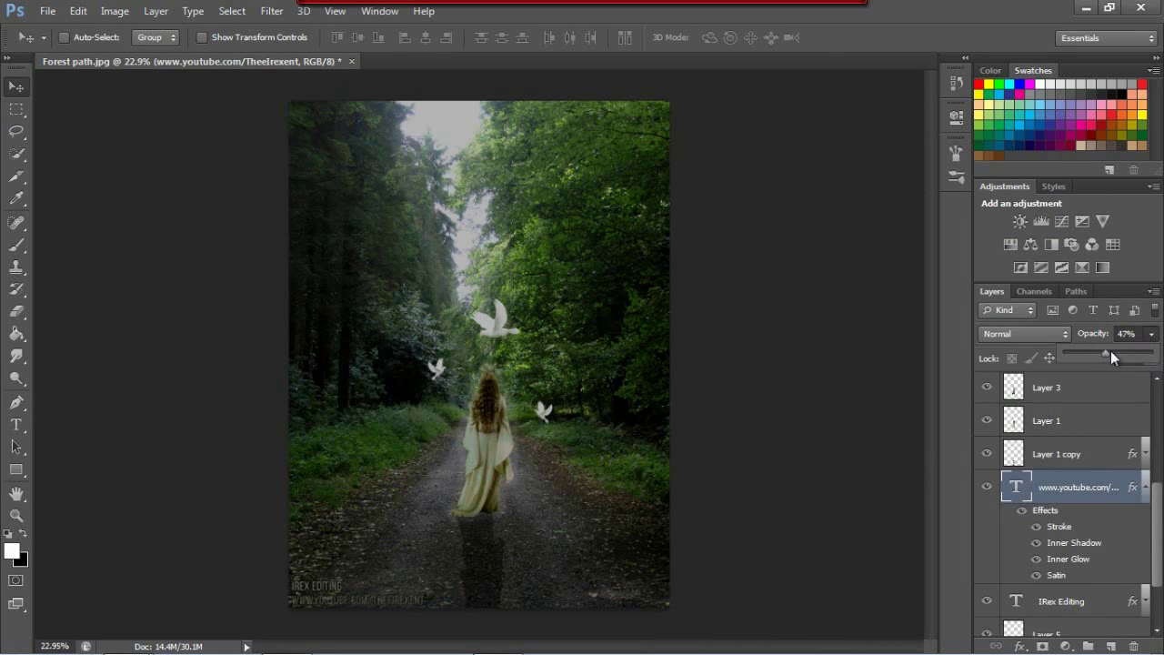
click(1041, 531)
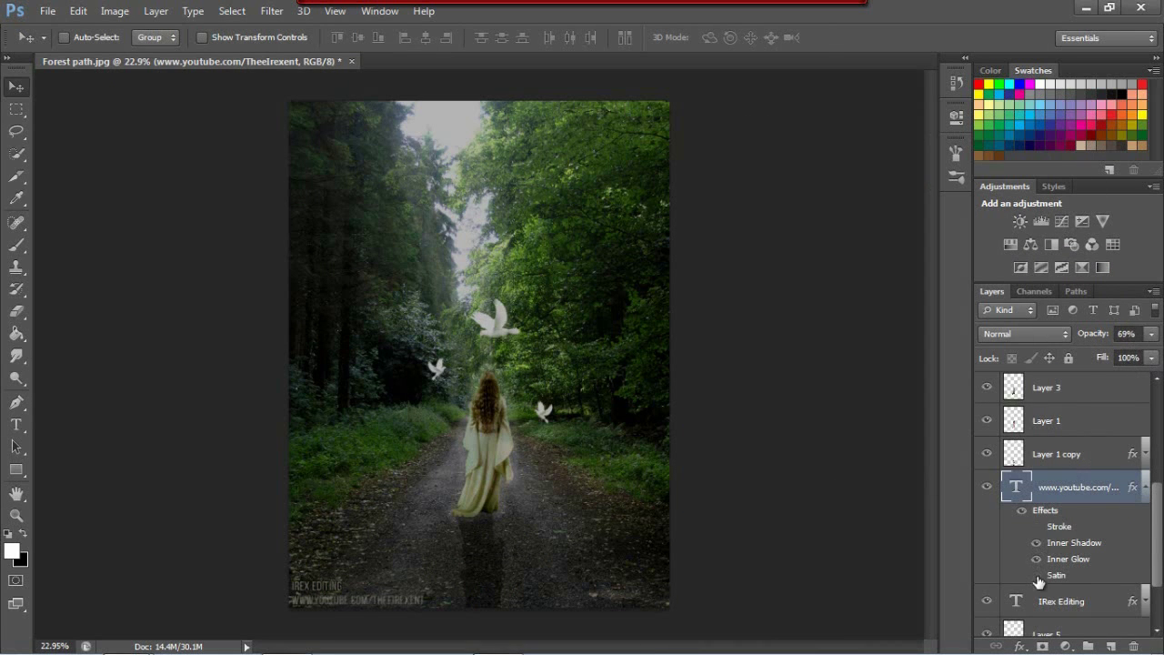
click(1146, 489)
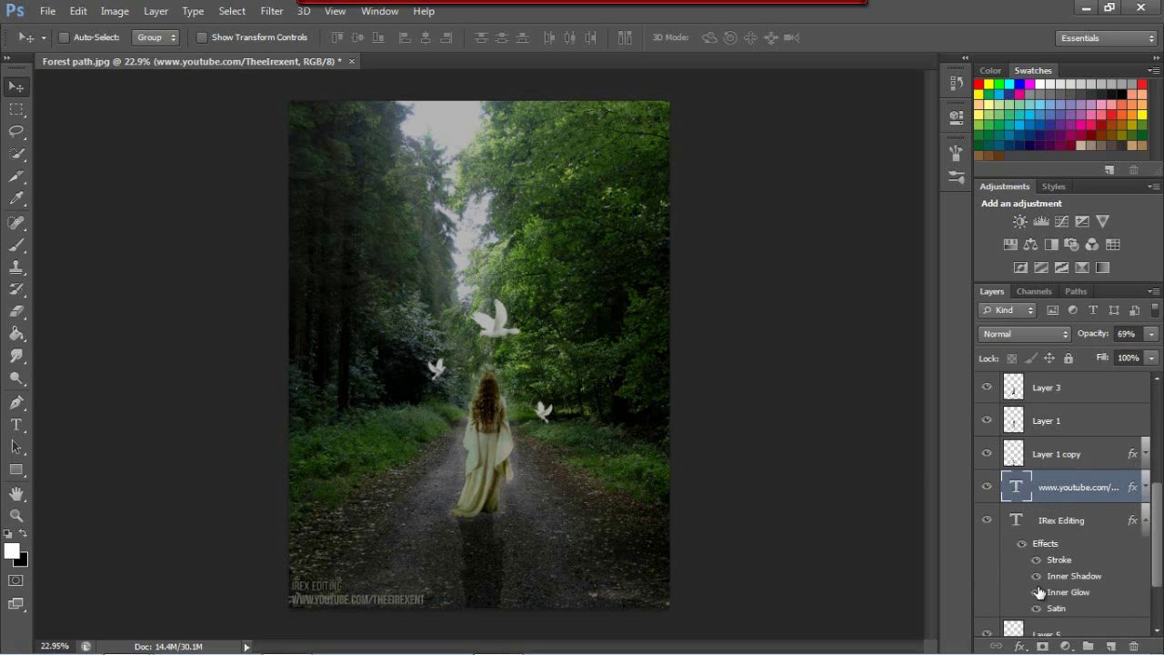
click(1146, 520)
drag(1151, 334, 1128, 359)
click(1040, 513)
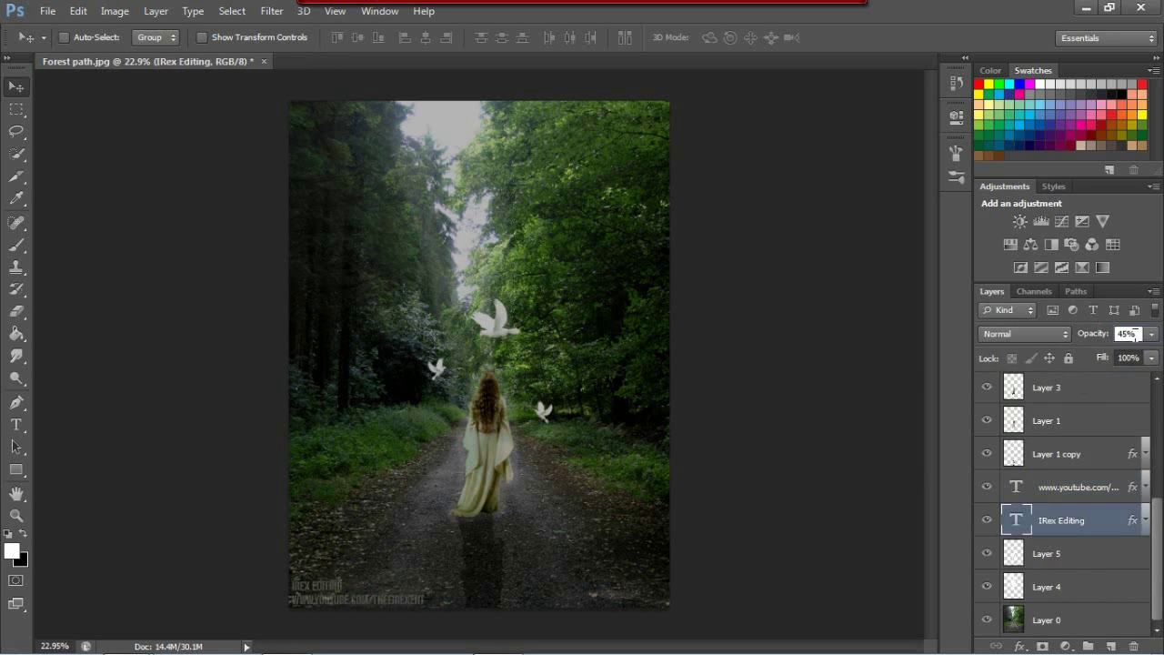
right_click(1079, 528)
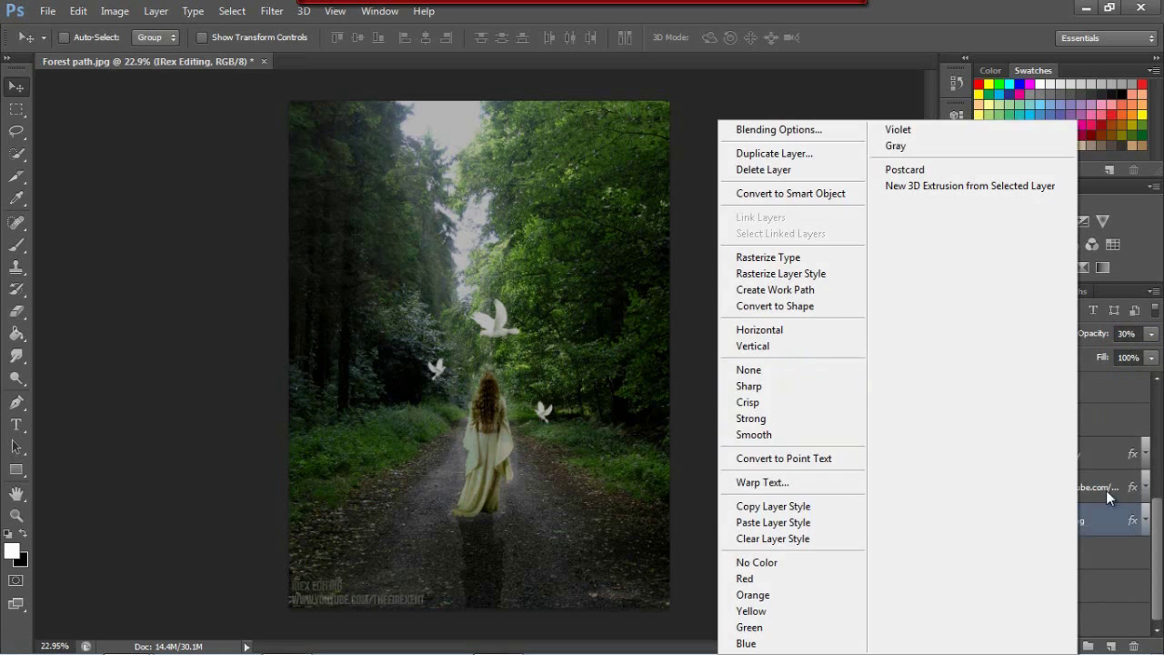
drag(1080, 523, 780, 517)
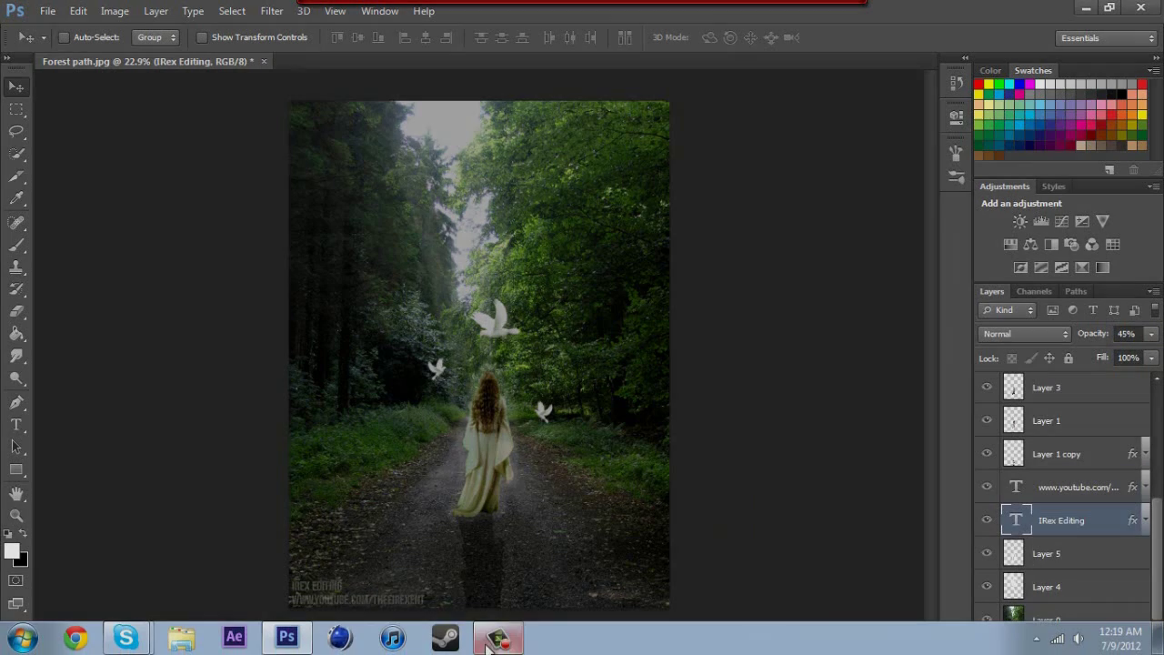